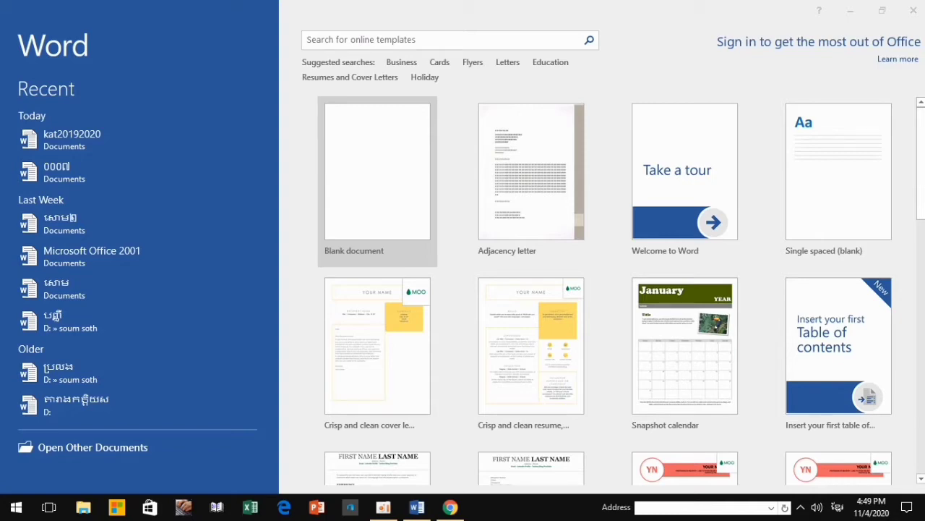
Create a blank document and set its paper size to A4 (21 × 29.7 cm).
left_click(378, 171)
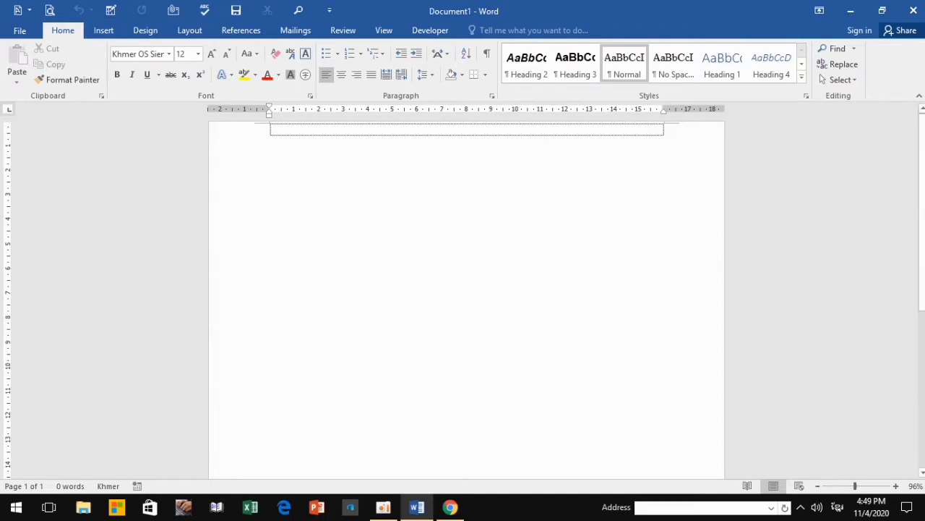
left_click(189, 30)
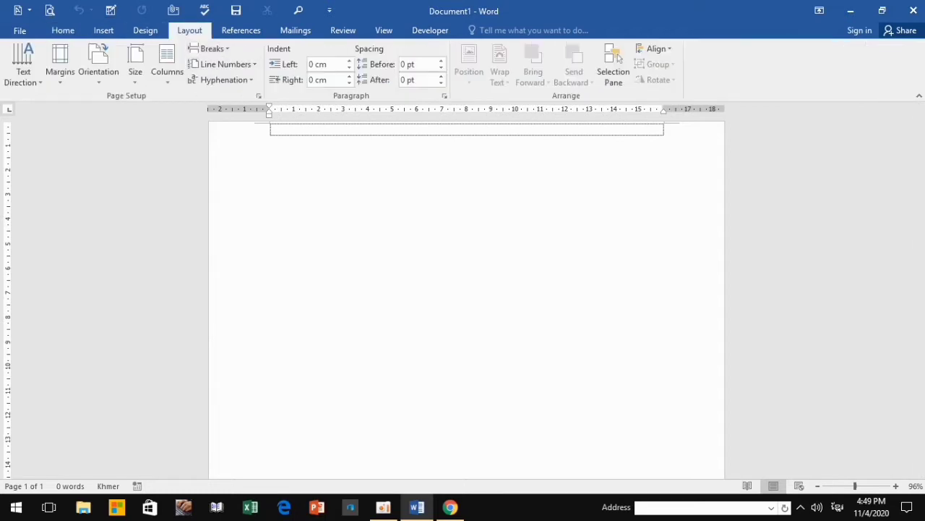
left_click(135, 65)
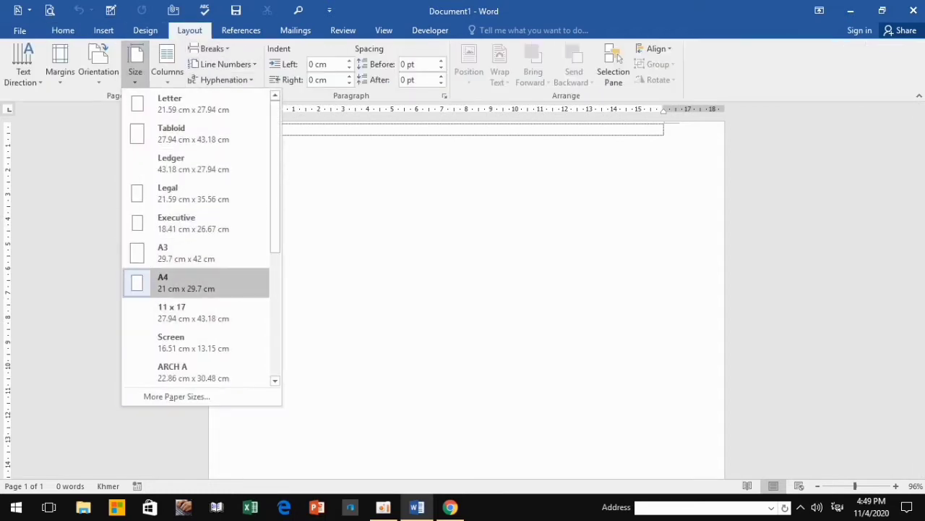
left_click(173, 280)
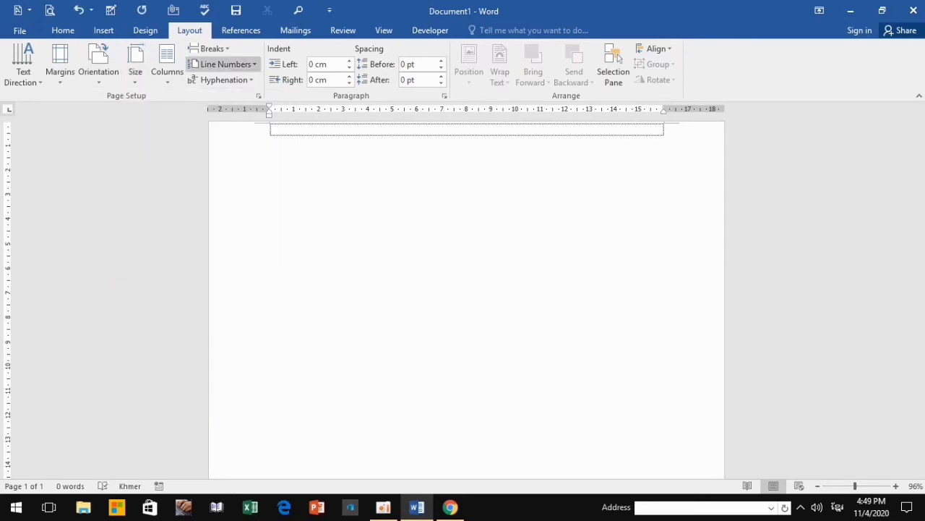
left_click(135, 65)
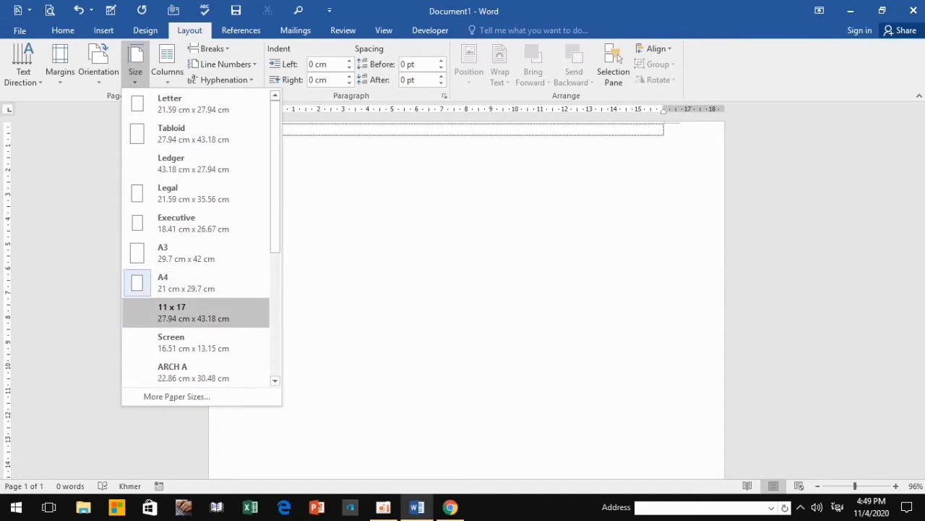
left_click(220, 80)
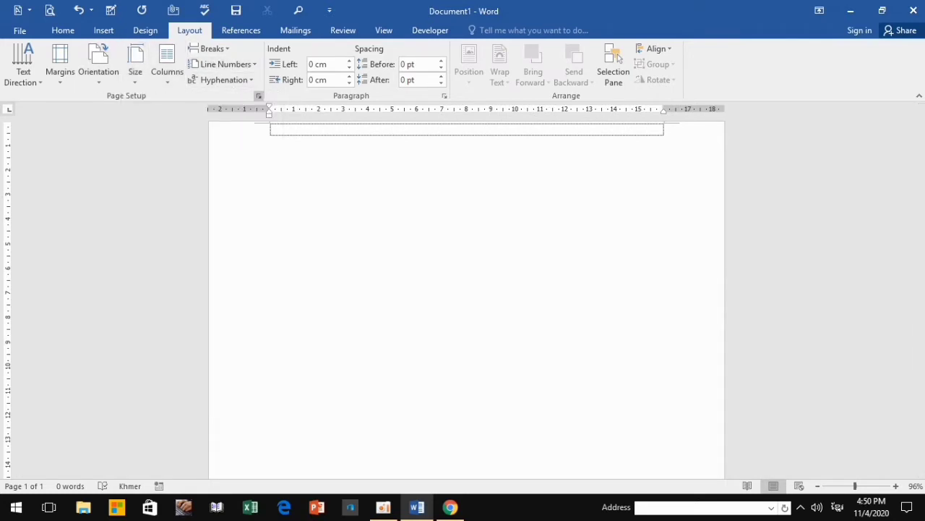
Lower the top and left page margins to 0.5 cm.
left_click(259, 95)
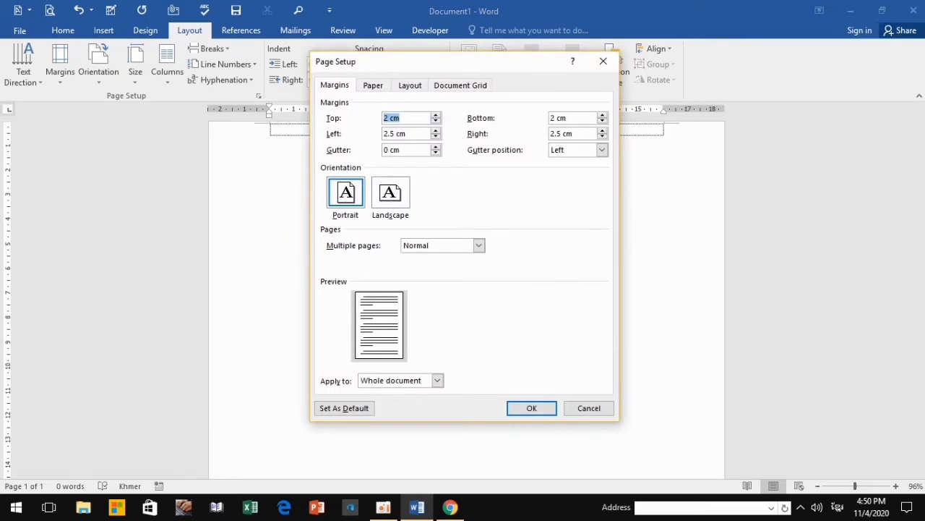
key("Down")
key("Down")
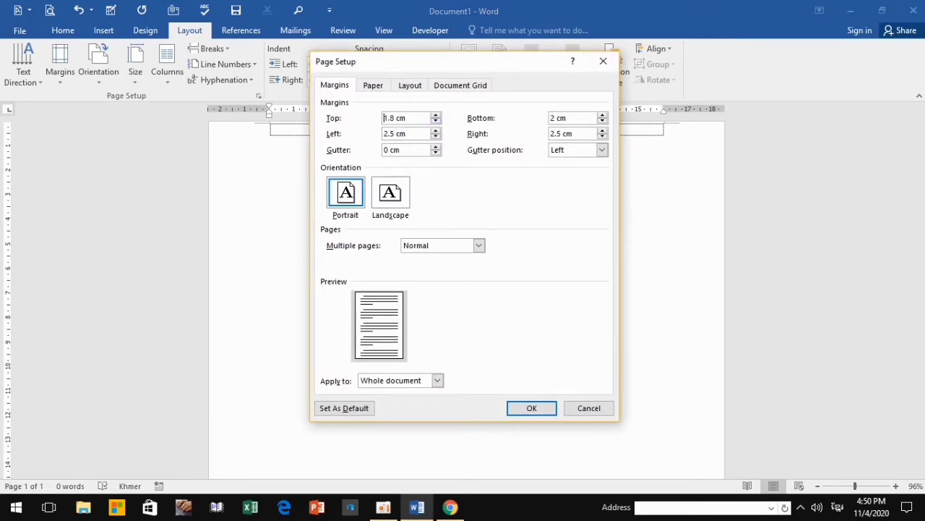
left_click(608, 61)
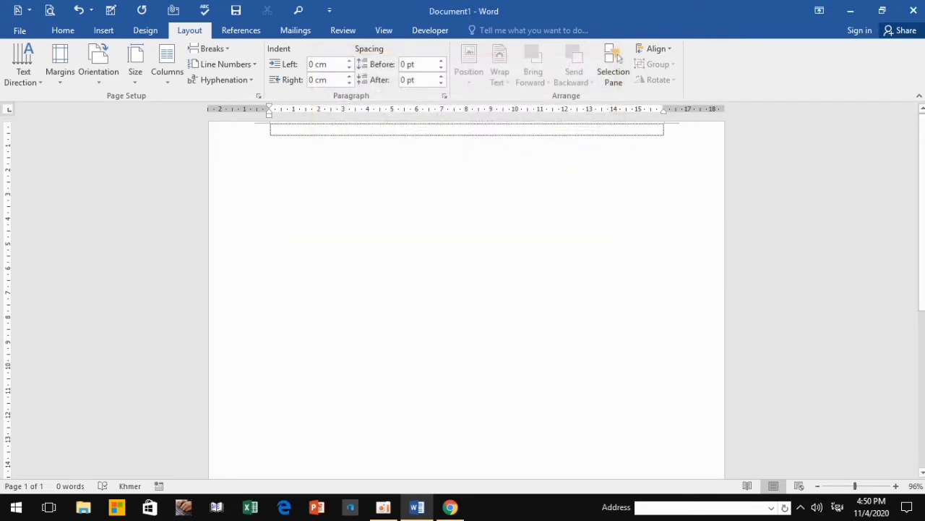
left_click(259, 96)
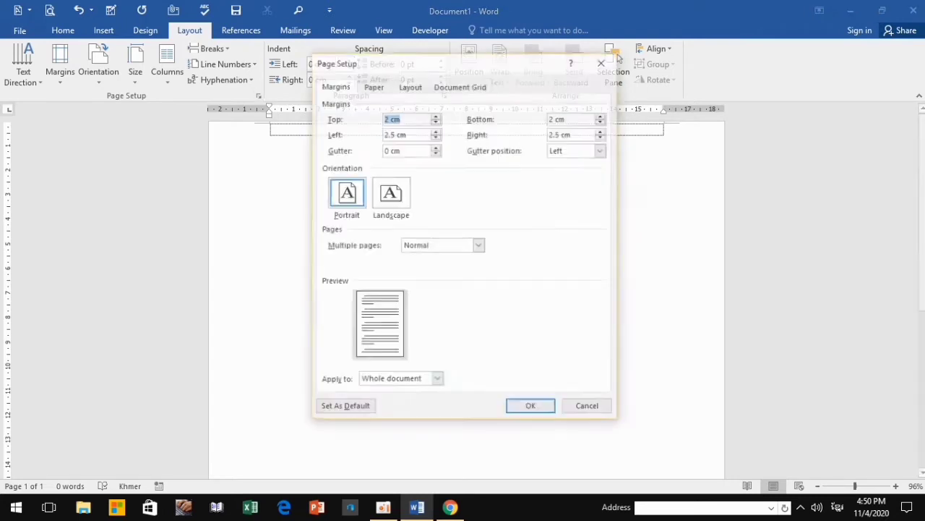
key("Down")
key("Down")
key("Down")
key("Down")
key("Down")
key("Down")
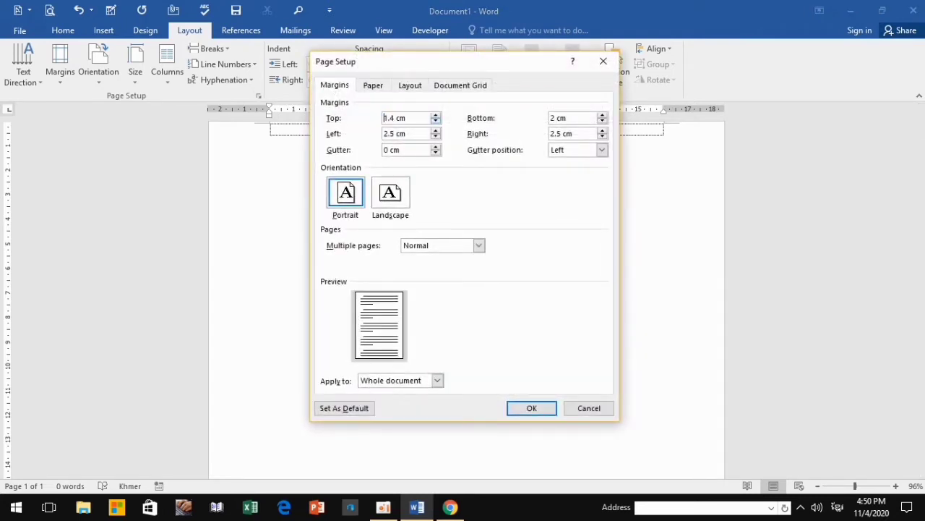
key("Down")
key("Down")
key("Down")
key("Down")
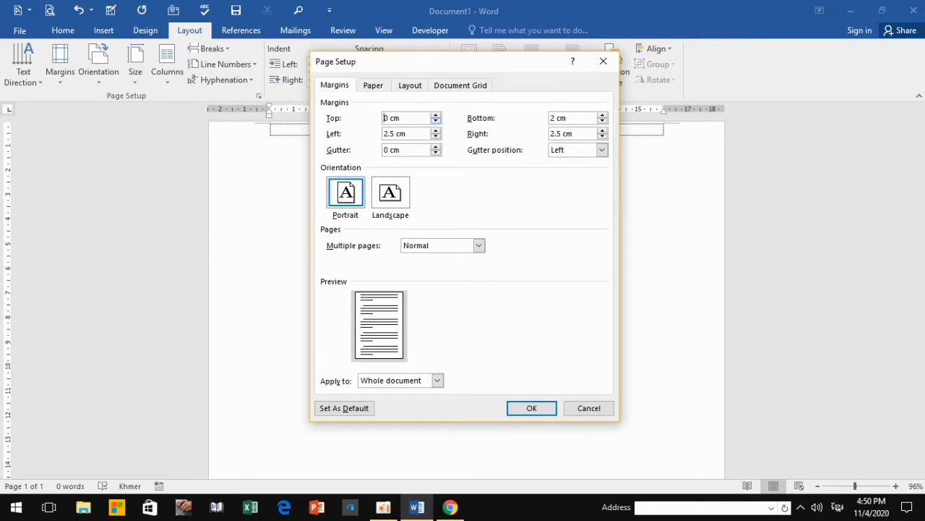
key("Up")
key("Up")
key("Up")
key("Up")
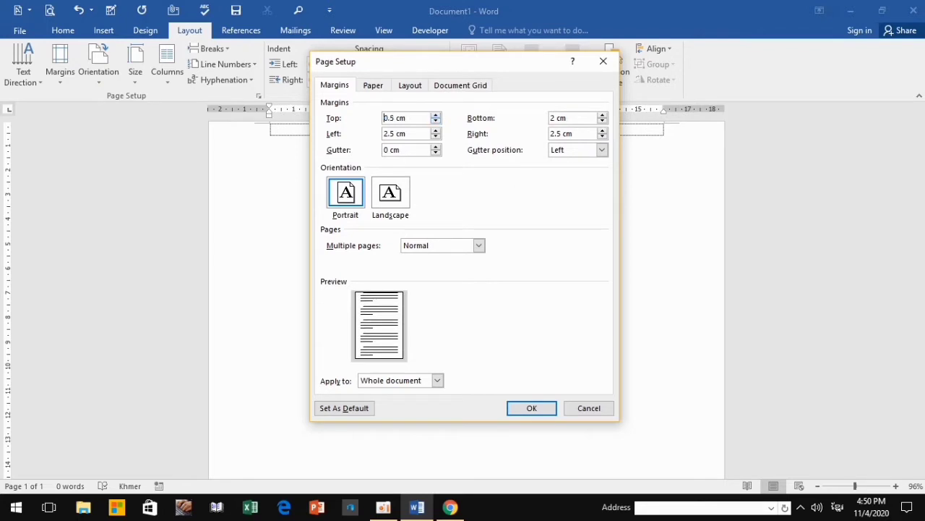
key("Tab")
key("Down")
key("Down")
key("Down")
key("Down")
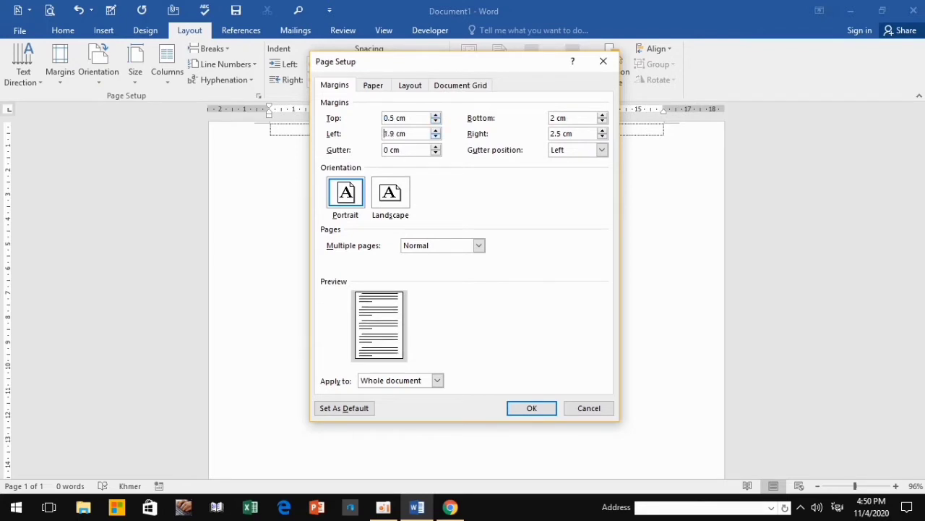
key("Down")
key("Down")
key("Down")
key("Down")
key("Down")
key("Down")
key("Down")
key("Down")
key("Down")
key("Down")
key("Down")
key("Down")
key("Down")
Copy the 0.5 cm value into the bottom and right margins and apply all four.
key("shift+Tab")
key("shift+Tab")
right_click(386, 120)
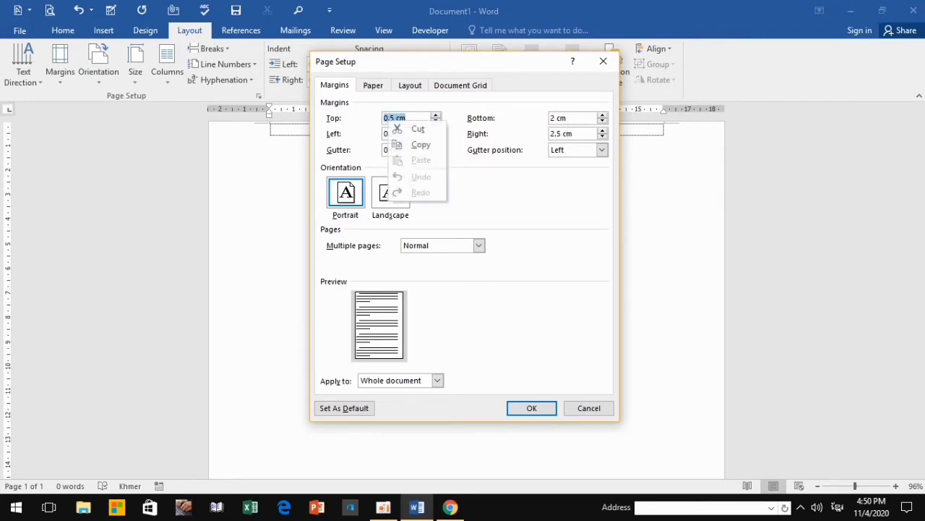
left_click(421, 144)
key("Tab")
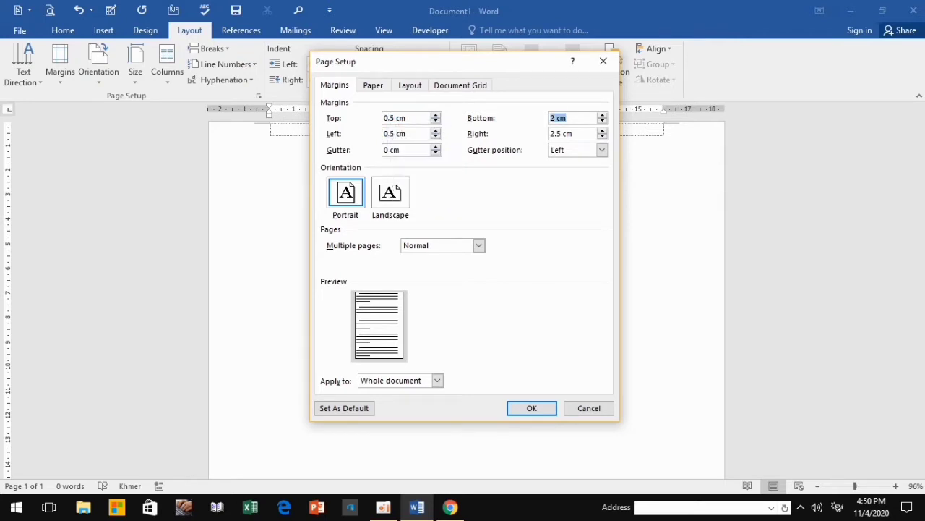
right_click(562, 118)
left_click(579, 159)
left_click(573, 133)
left_click_drag(573, 133, 550, 134)
right_click(551, 137)
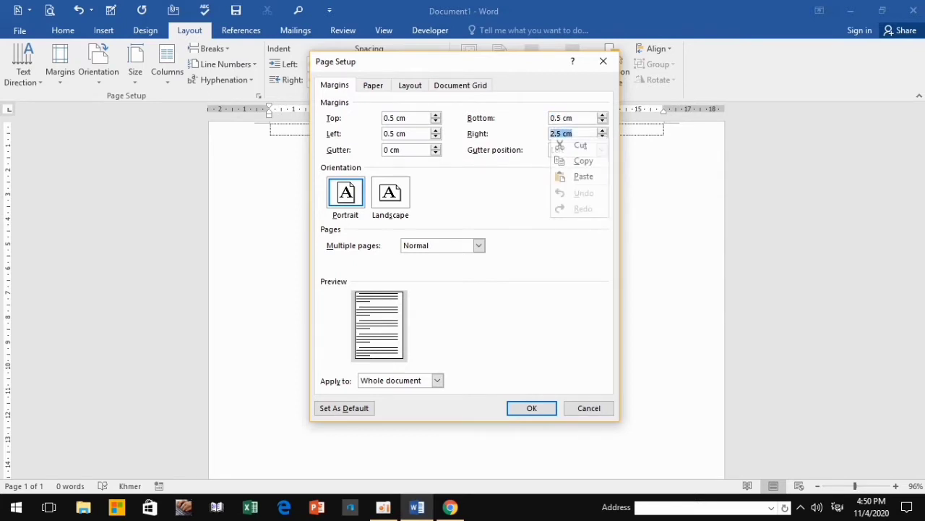
left_click(583, 177)
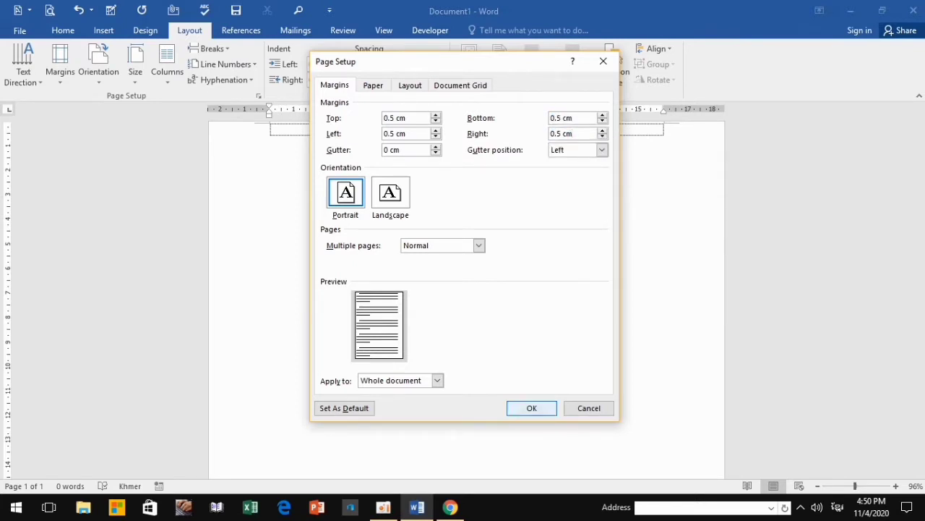
key("Return")
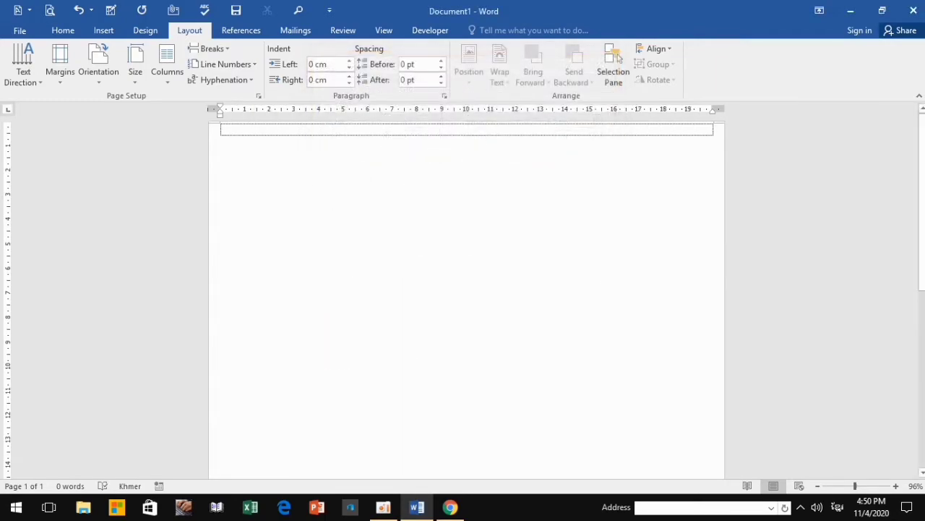
Add bordered empty lines until they reach the bottom of the page.
key("Return")
key("Return")
key("Return")
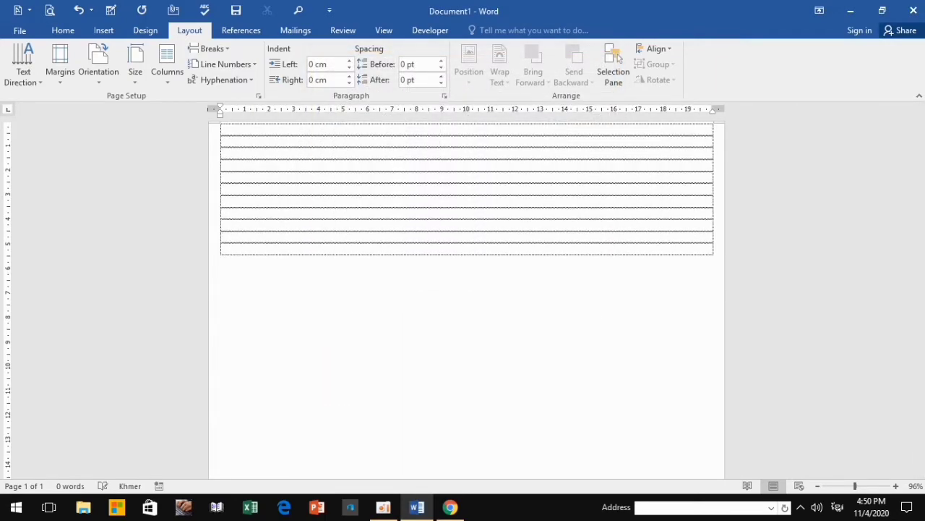
key("Return")
key("Return")
key("Return")
key("Return")
key("Return")
key("Return")
key("Return")
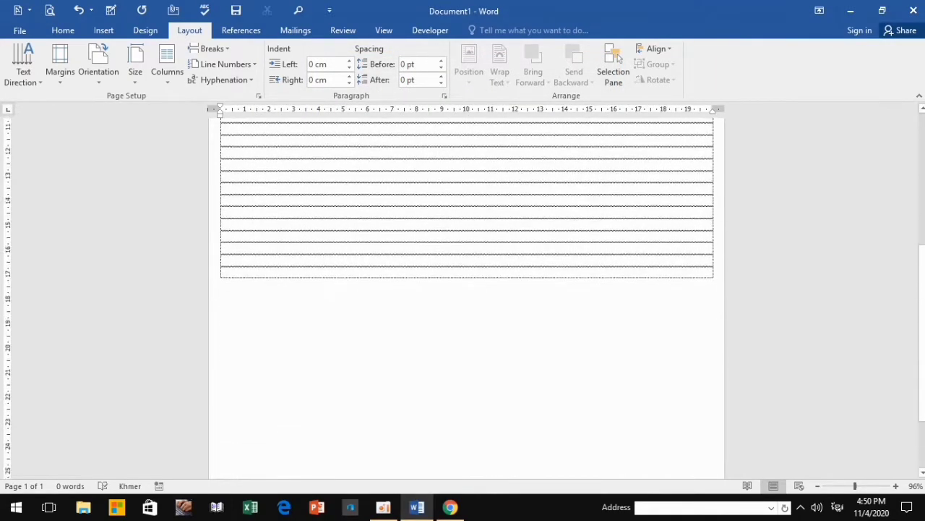
key("Return")
key("Return")
key("Return")
key("Return")
key("Return")
key("Return")
key("Return")
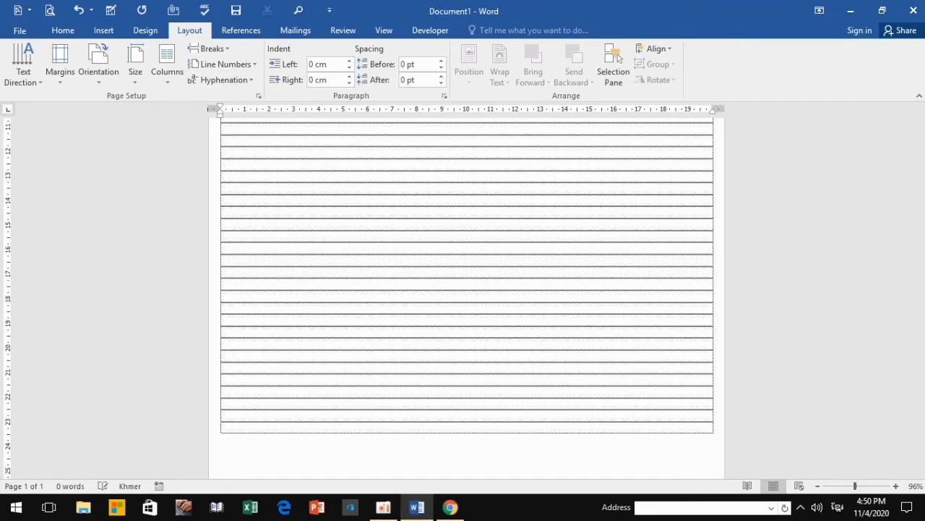
key("Return")
scroll(467, 289, "up", 6)
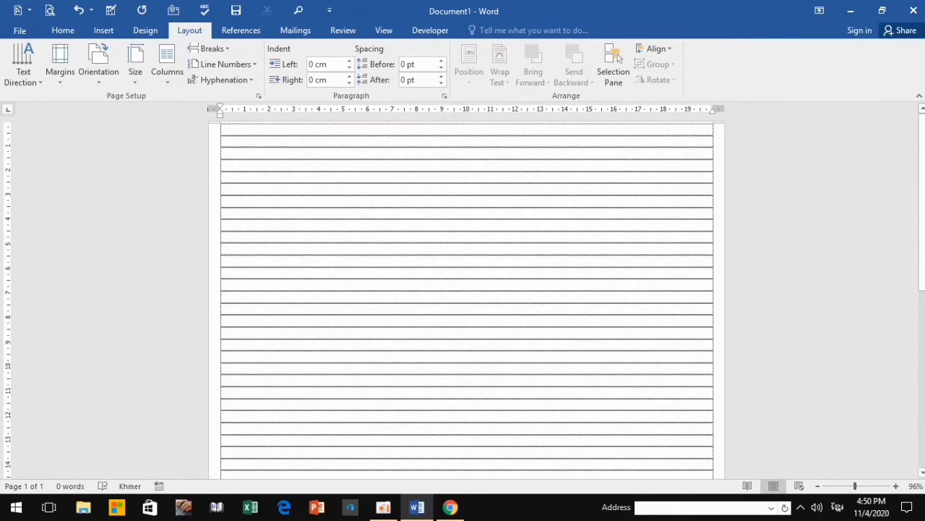
left_click(103, 31)
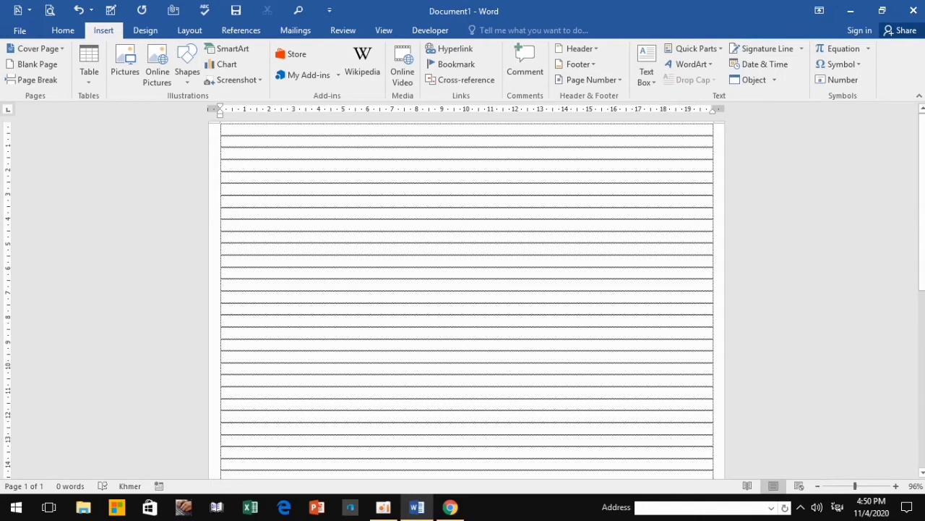
Choose a custom picture watermark and browse for a local image file.
left_click(145, 29)
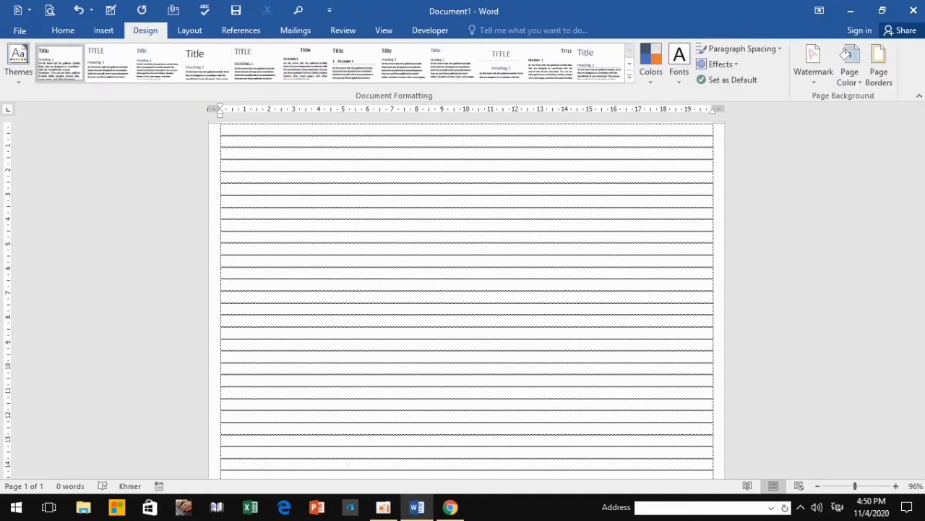
left_click(814, 65)
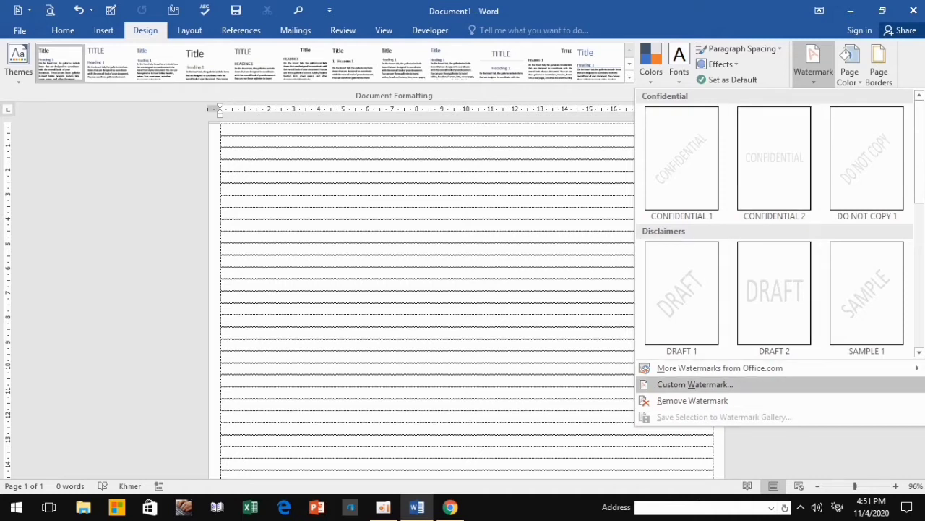
left_click(694, 383)
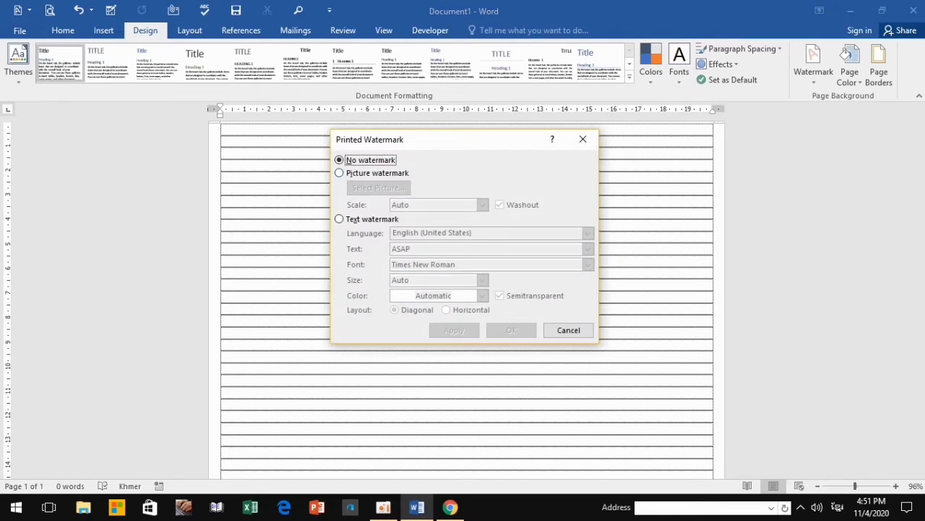
key("Down")
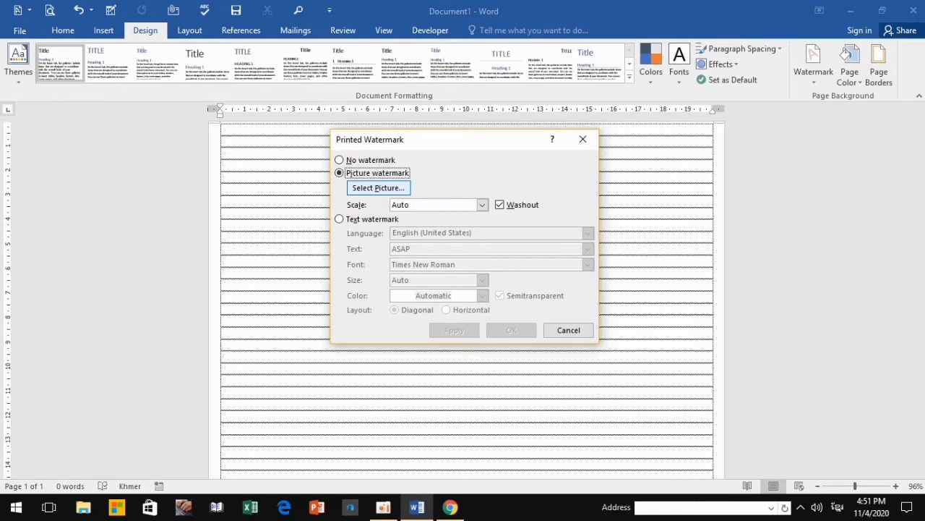
key("Return")
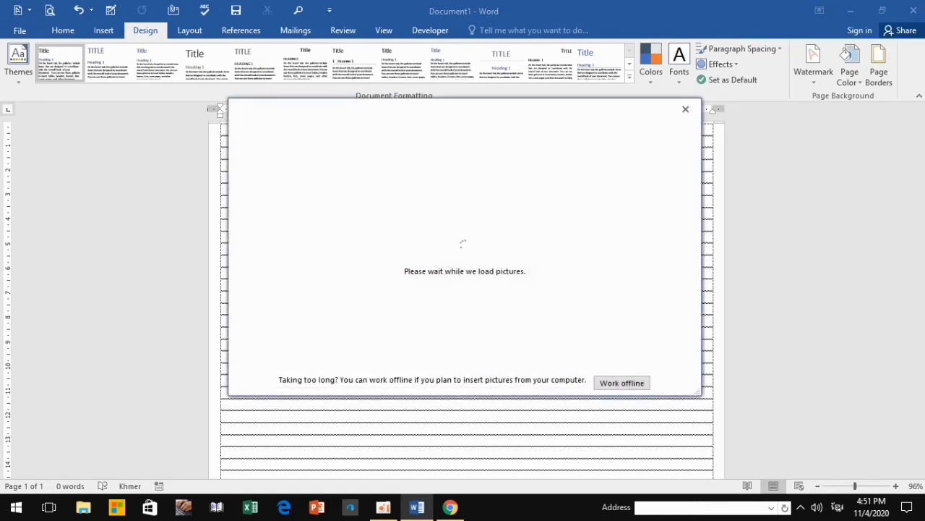
key("Up")
key("Up")
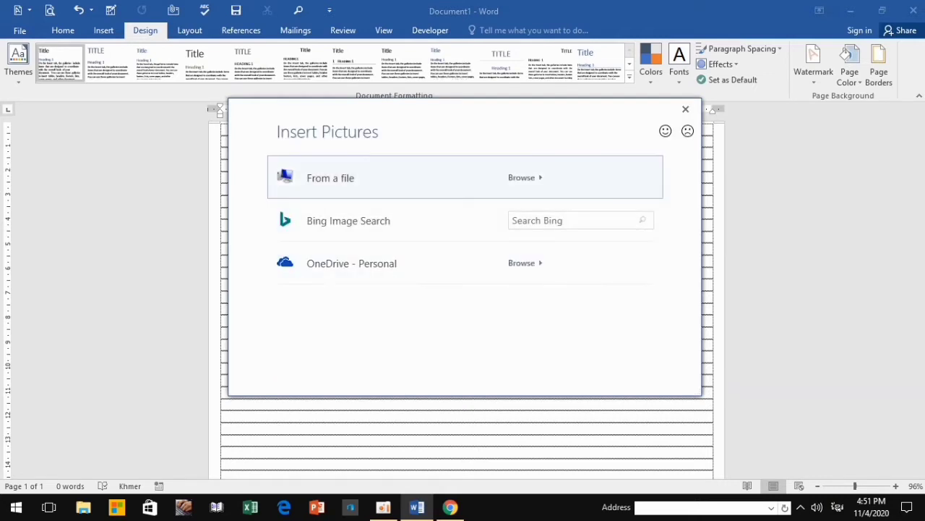
key("Return")
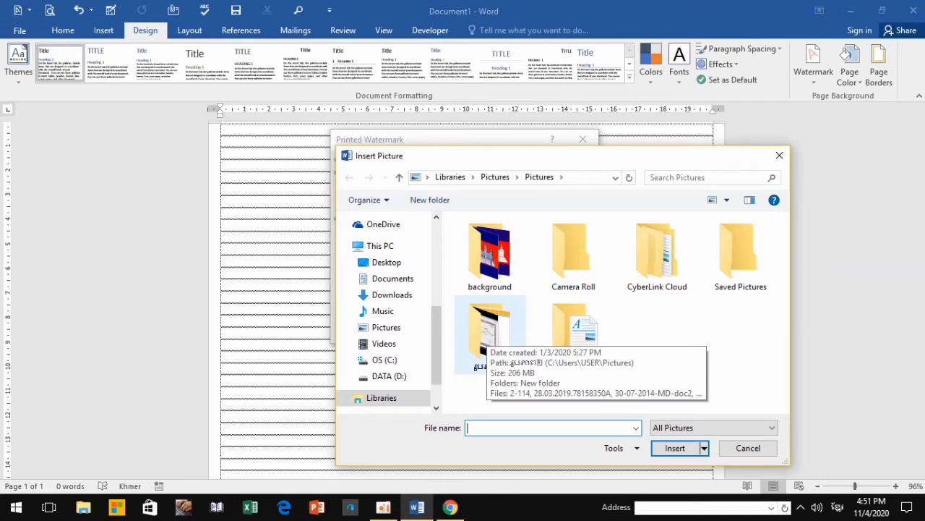
Use download.jpg from the Khmer folder's New folder as a washout picture watermark.
left_click(489, 333)
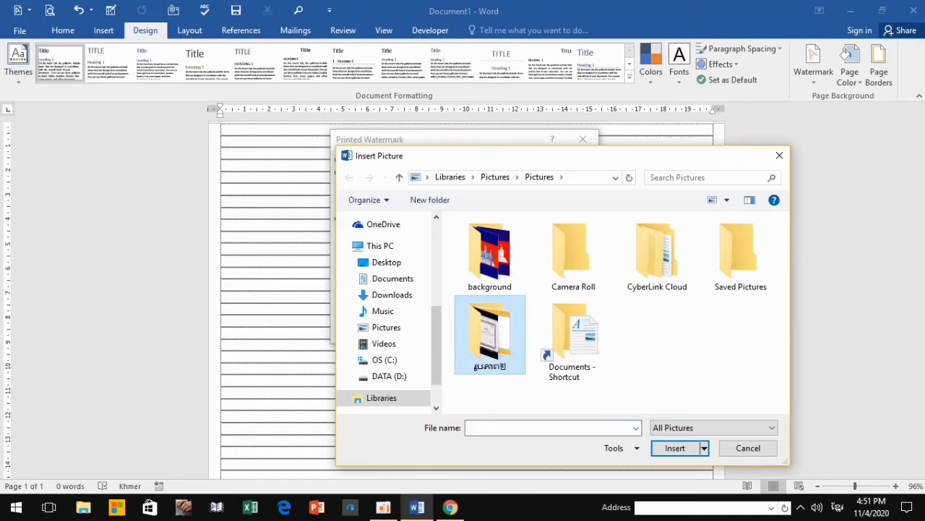
double_click(489, 332)
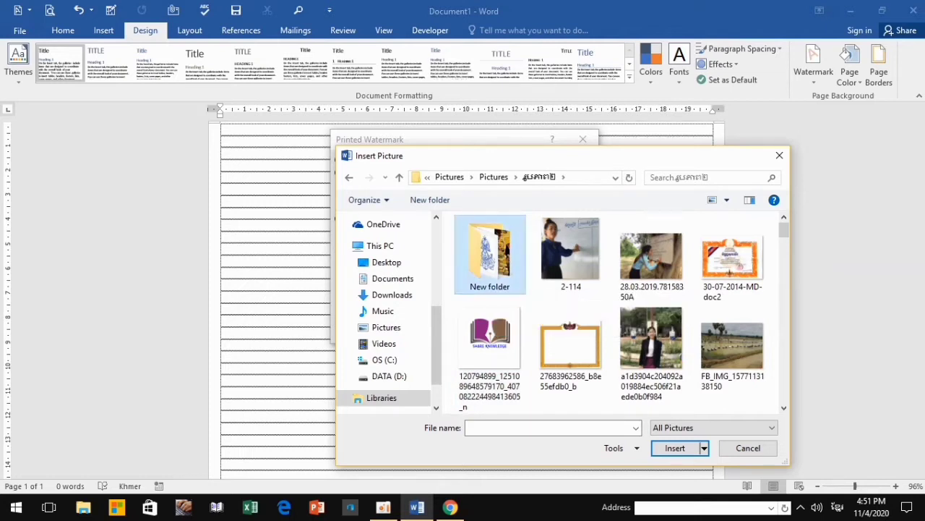
double_click(490, 267)
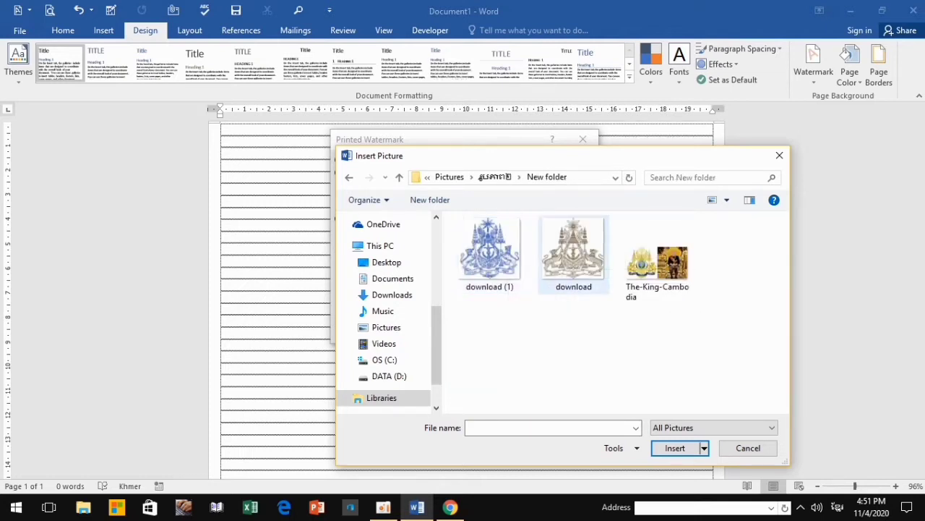
left_click(573, 253)
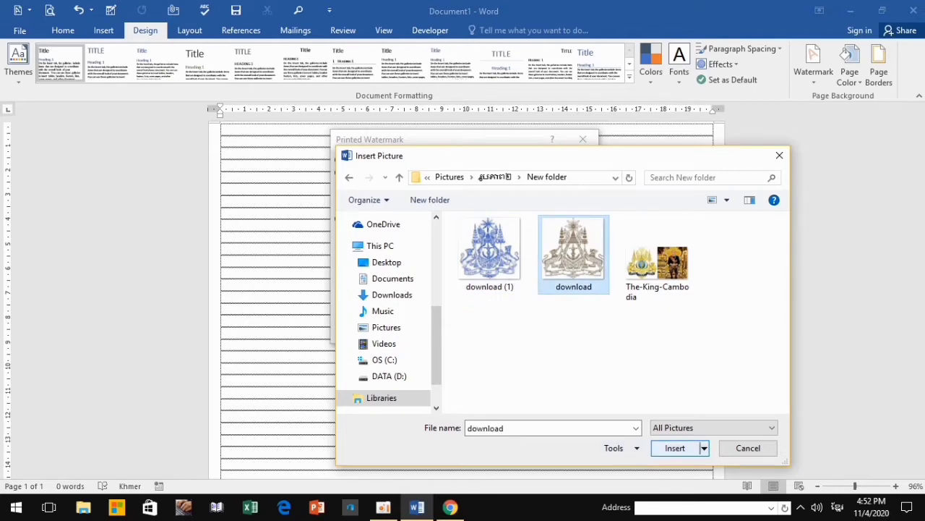
left_click(675, 447)
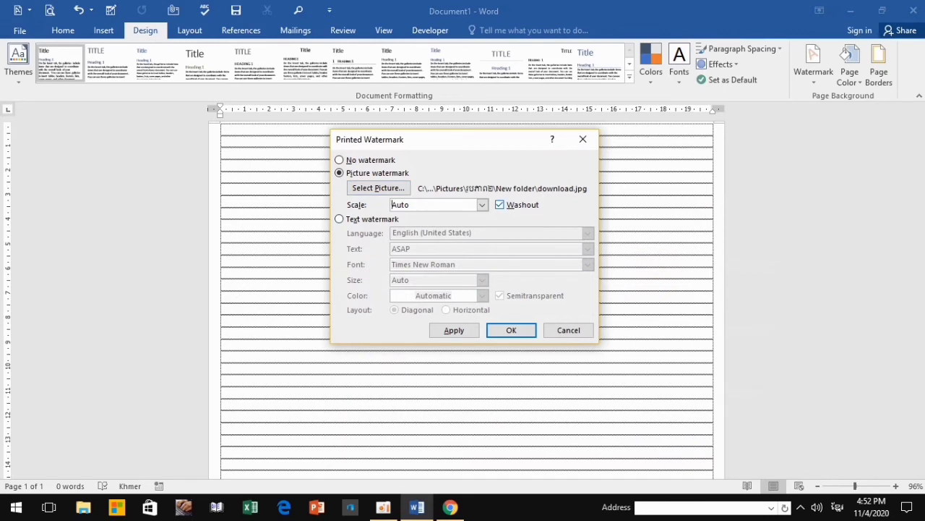
key("Return")
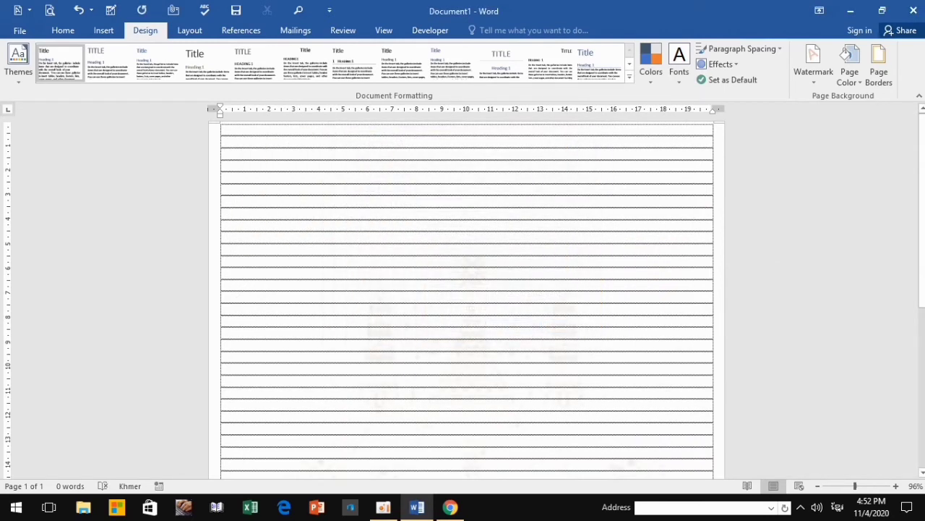
scroll(466, 289, "down", 3)
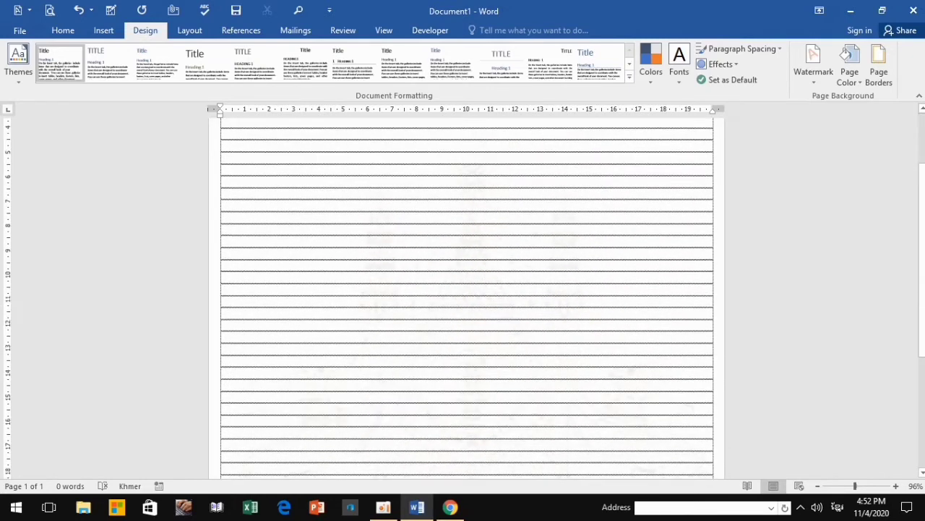
left_click(813, 65)
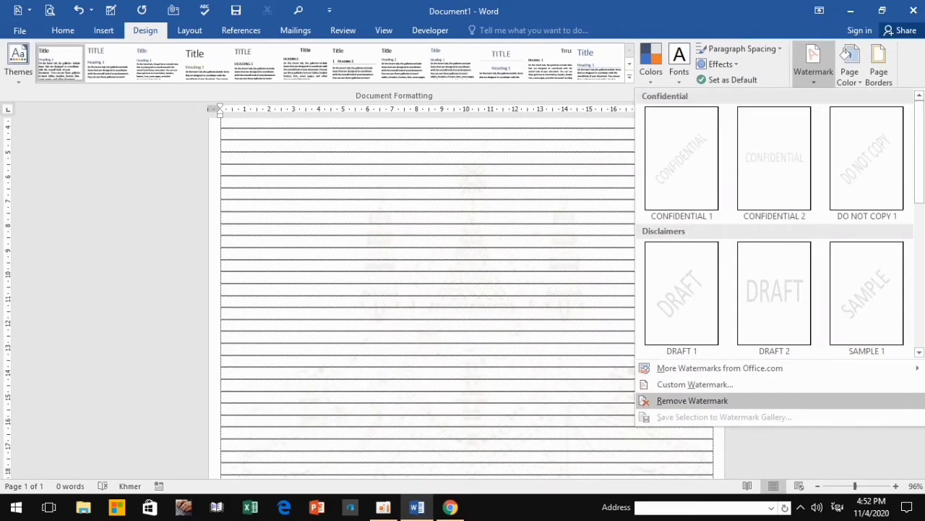
left_click(695, 383)
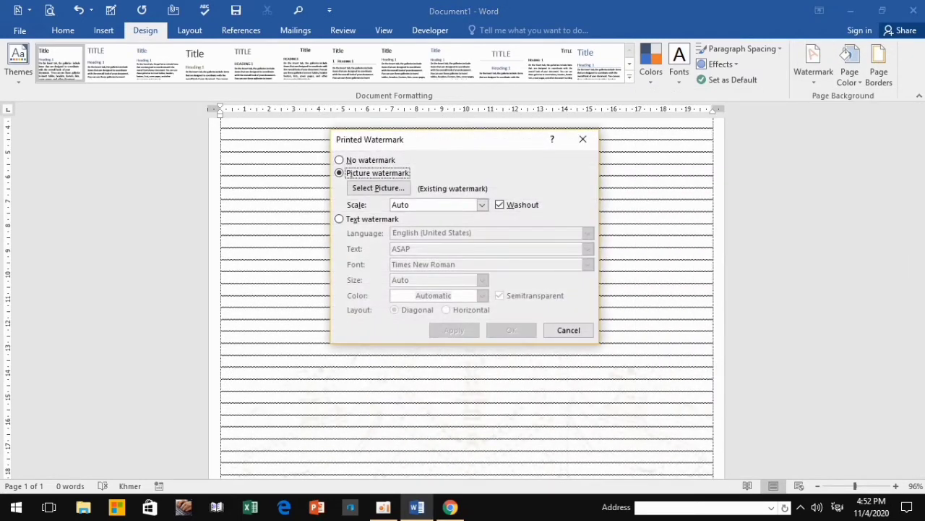
left_click(481, 205)
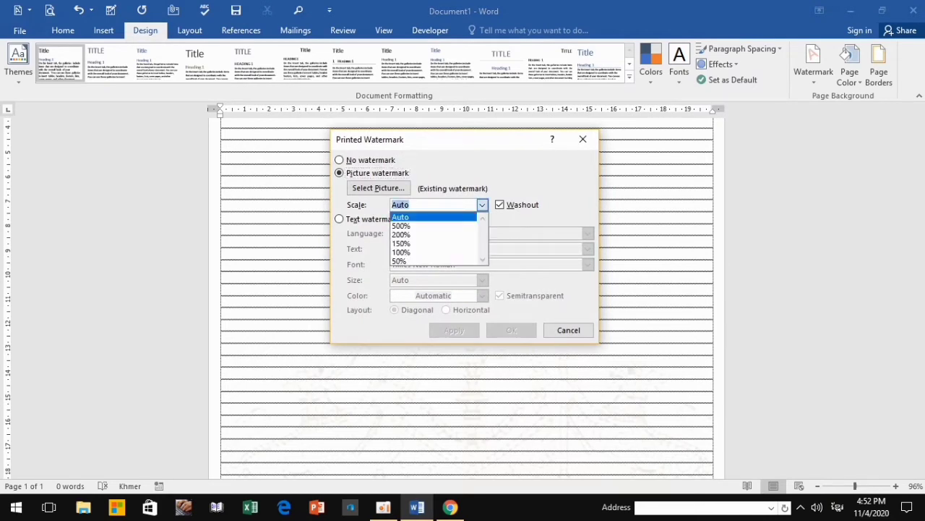
left_click(404, 225)
left_click(454, 330)
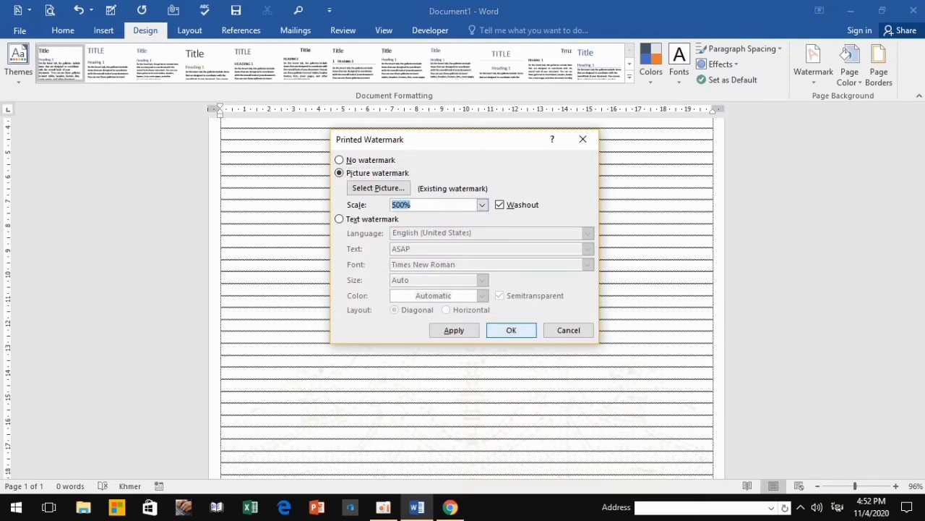
left_click(568, 329)
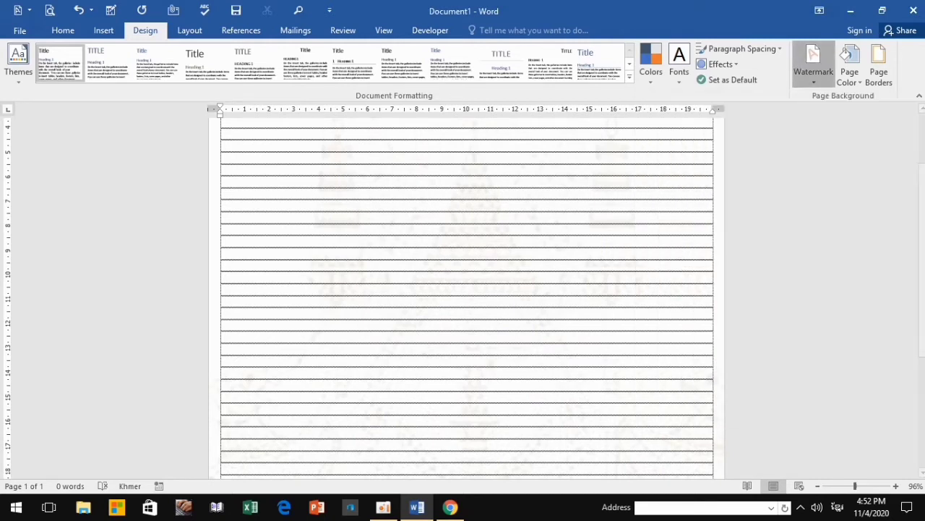
left_click(813, 65)
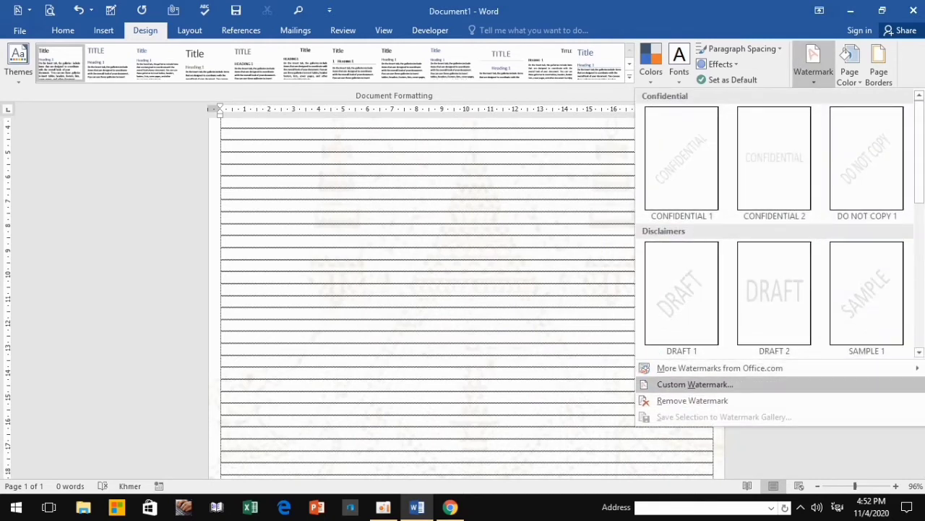
left_click(694, 384)
left_click(482, 204)
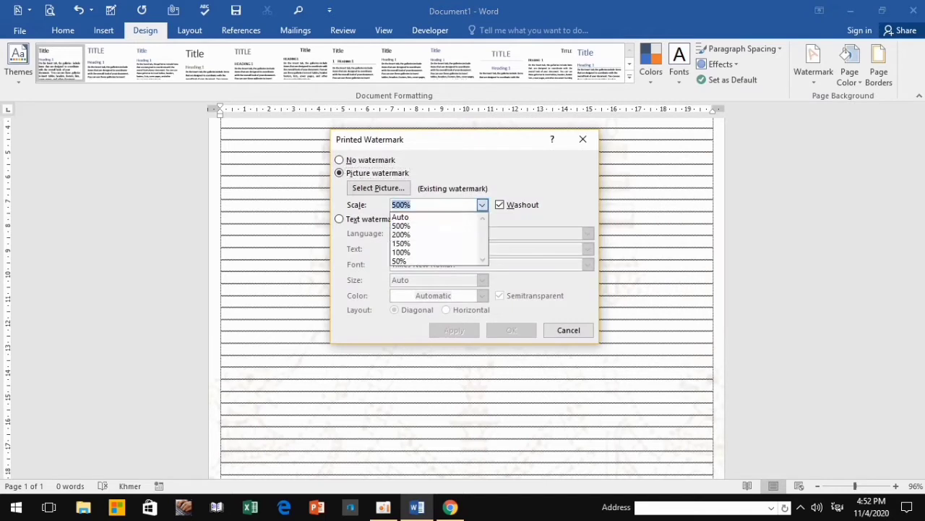
left_click(405, 214)
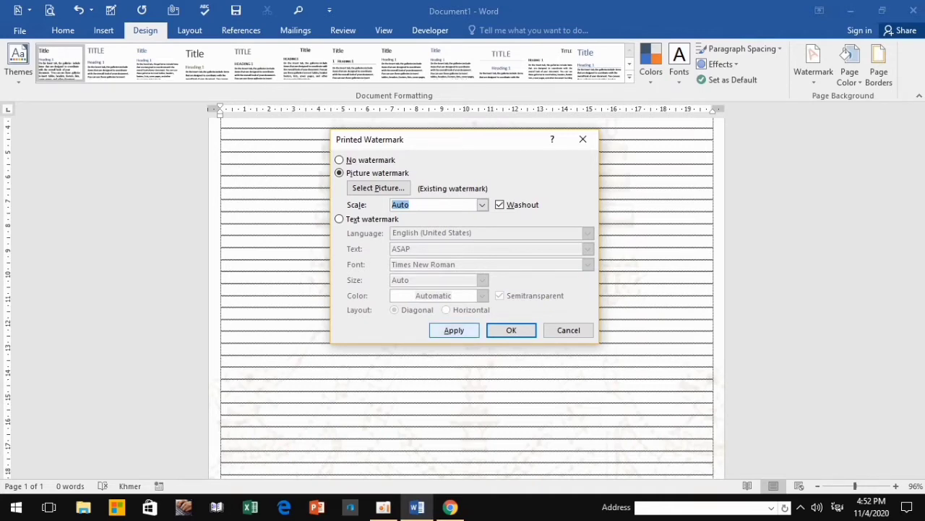
left_click(454, 330)
left_click(569, 330)
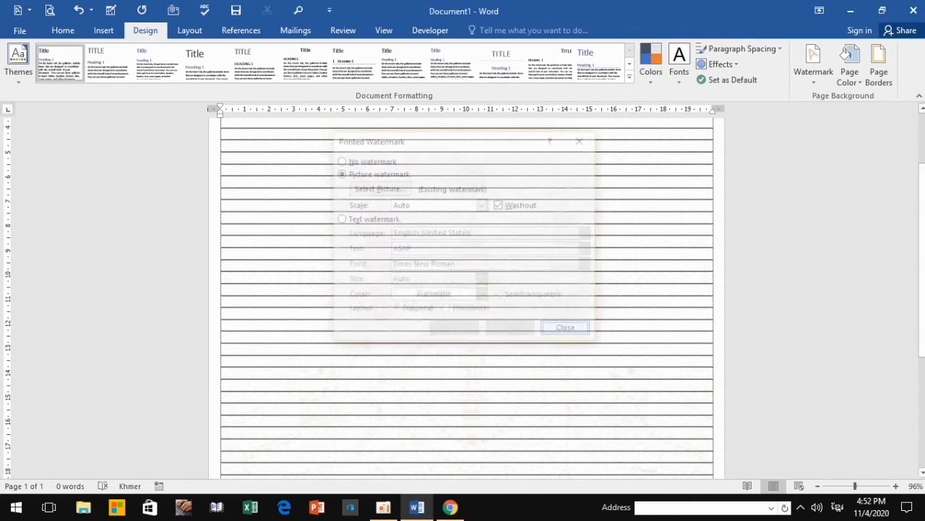
scroll(466, 295, "up", 3)
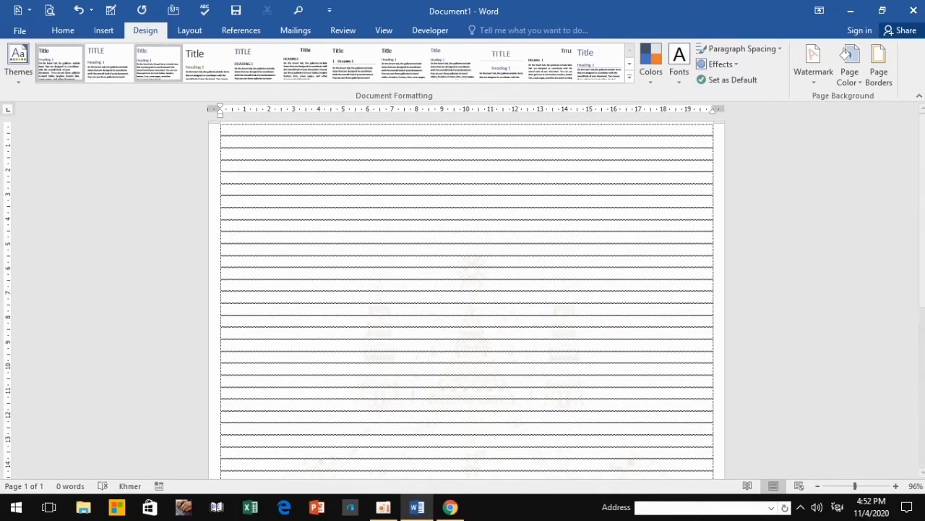
Insert the download emblem picture and drag it up into the lined page.
left_click(103, 29)
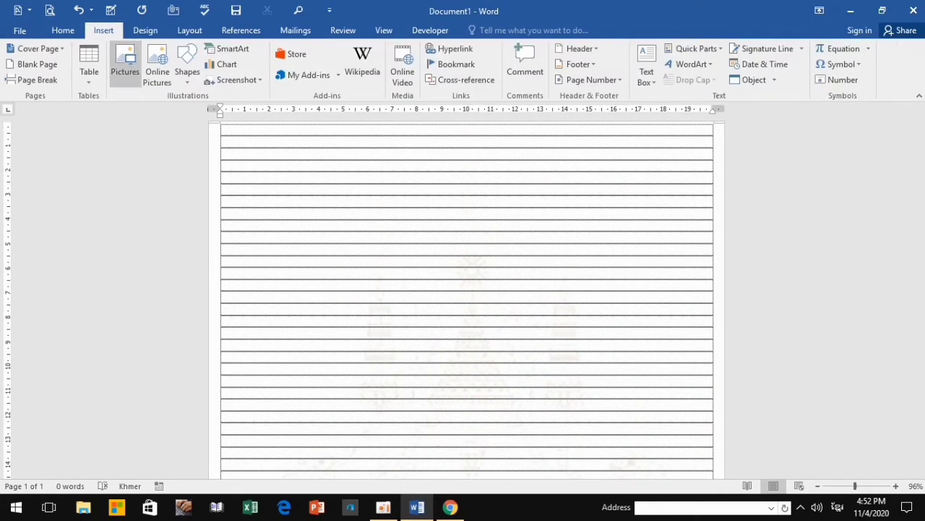
left_click(125, 65)
left_click(243, 105)
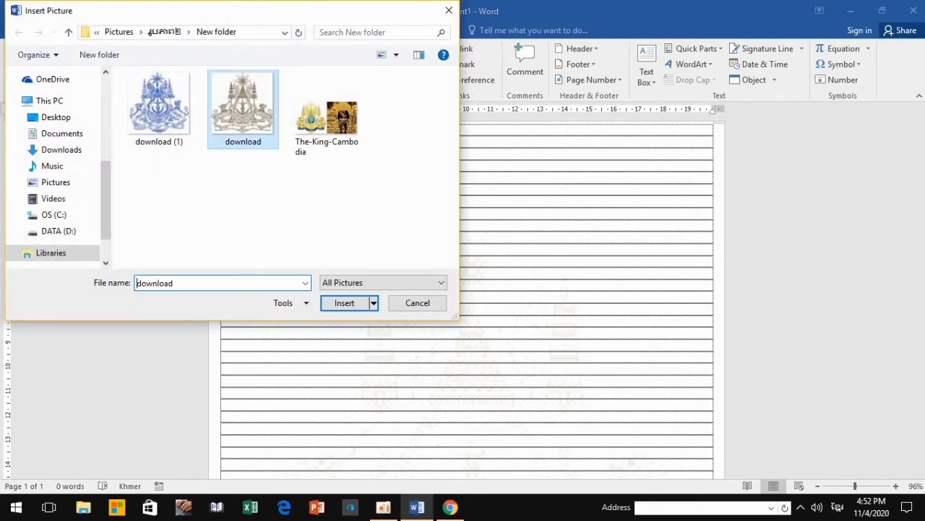
key("Return")
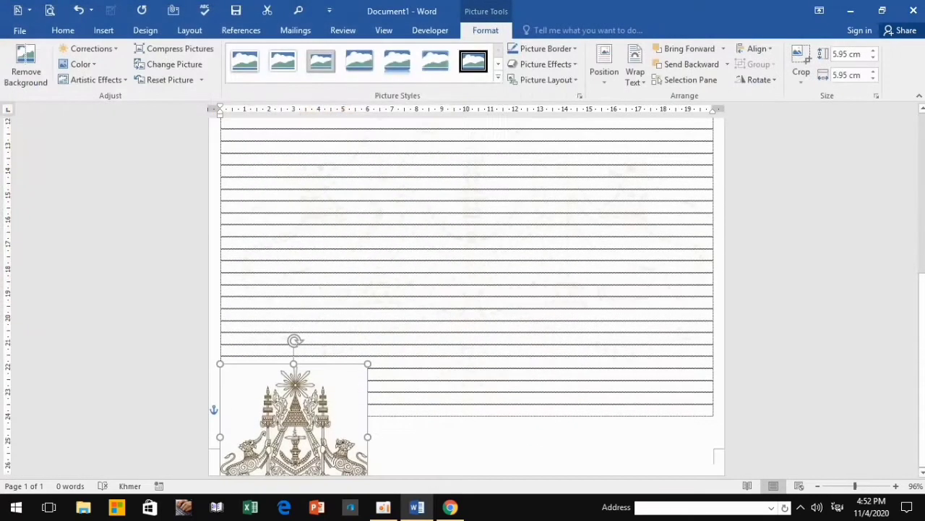
left_click_drag(293, 419, 391, 274)
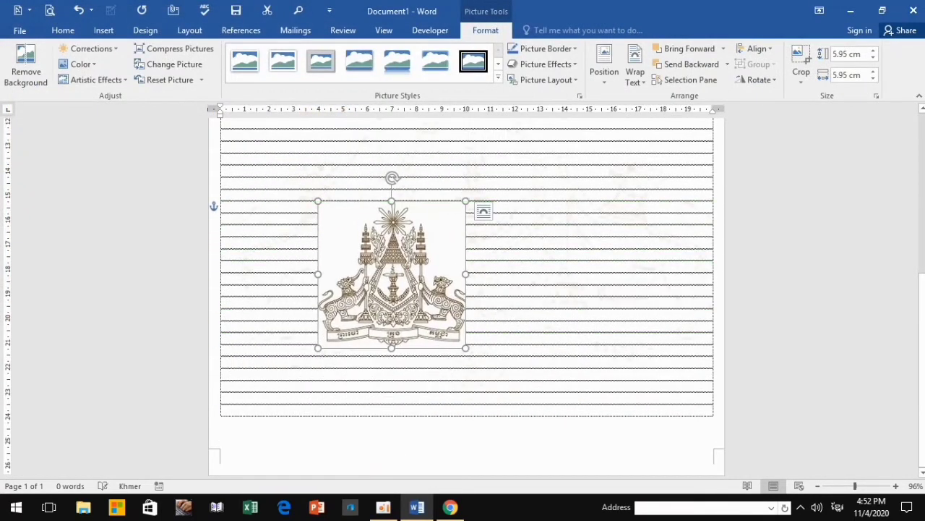
scroll(391, 274, "up", 3)
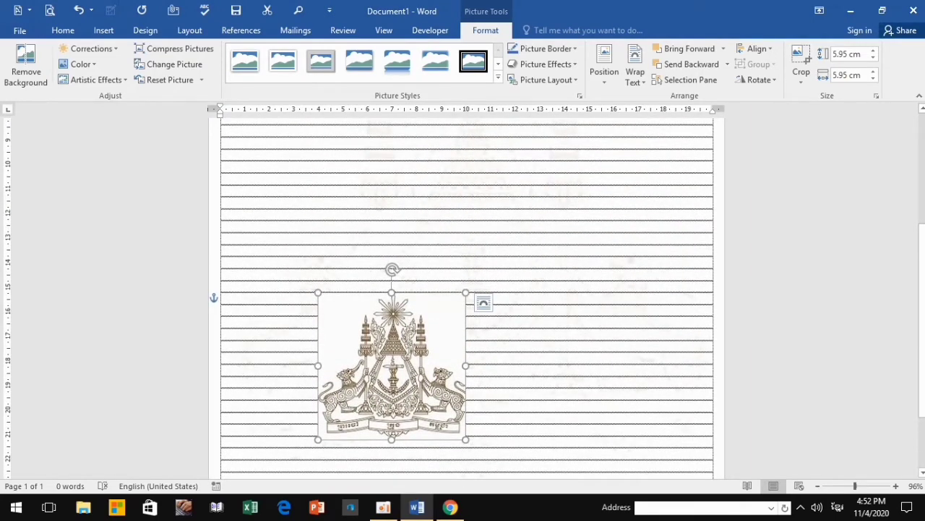
left_click_drag(393, 366, 462, 210)
scroll(467, 289, "up", 3)
Position the emblem at top centre with the text wrapping around it.
left_click(604, 65)
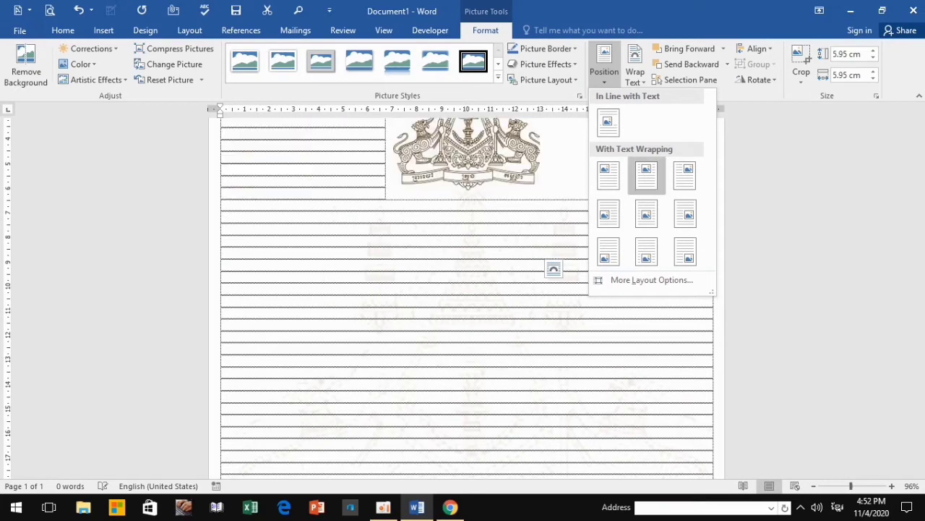
left_click(646, 173)
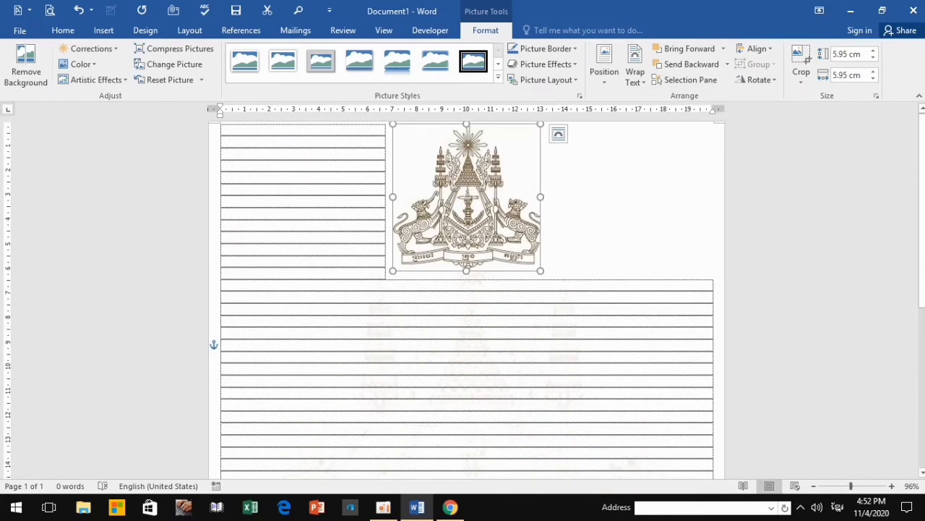
key("Right")
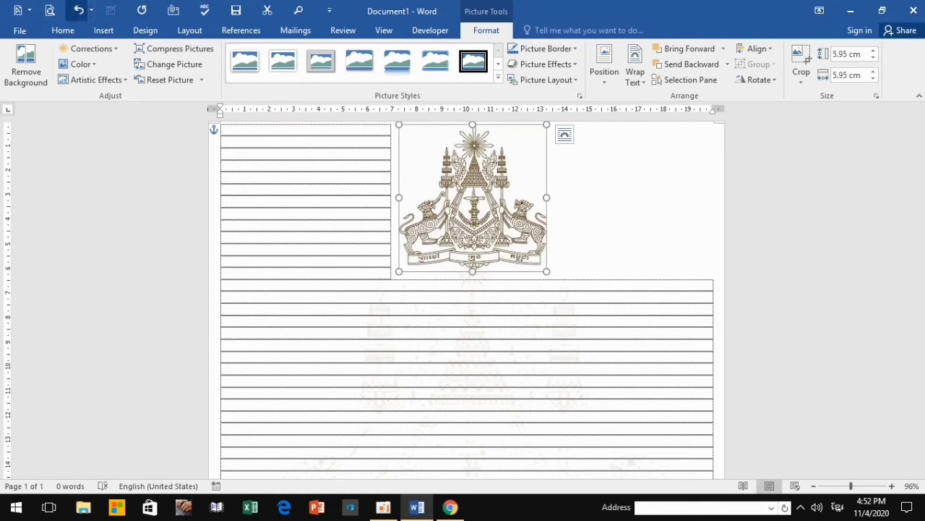
left_click(78, 10)
left_click(78, 10)
key("ctrl+y")
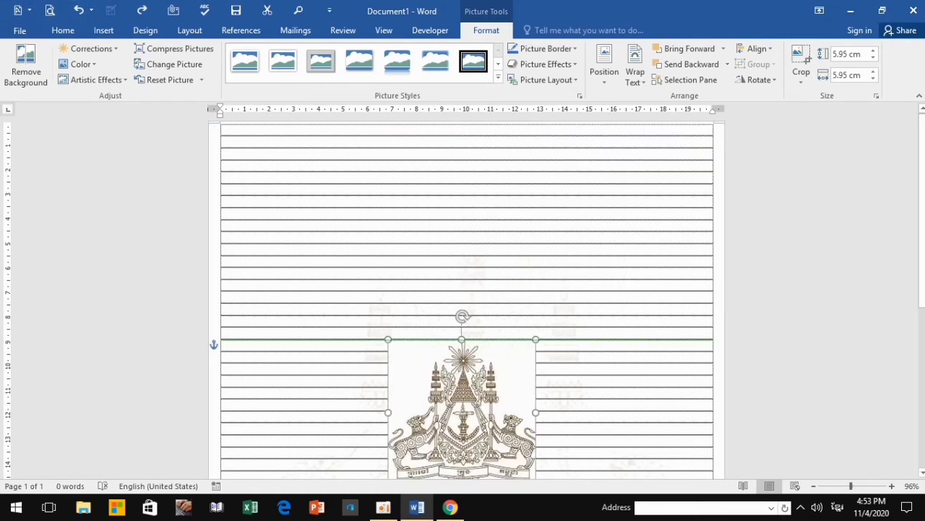
key("ctrl+y")
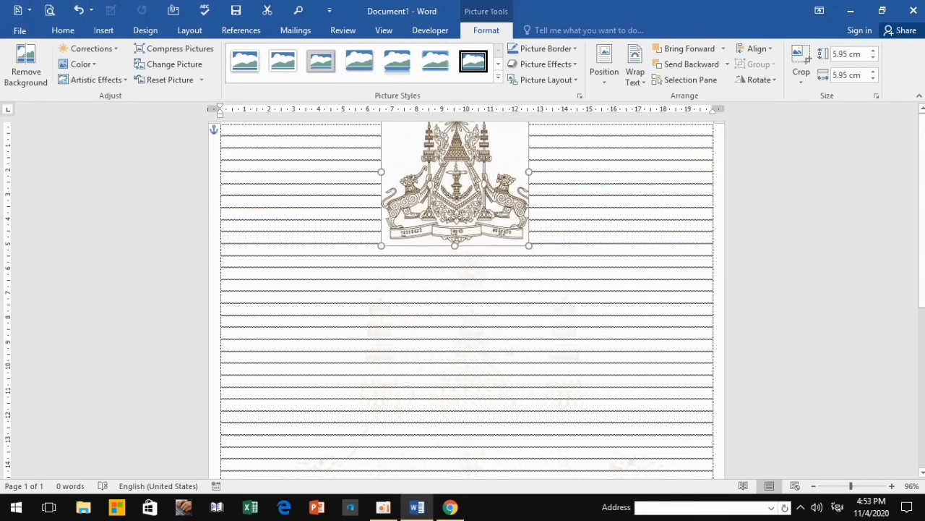
Re-place the emblem at top centre and move it so it is fully visible.
left_click(605, 72)
left_click(634, 72)
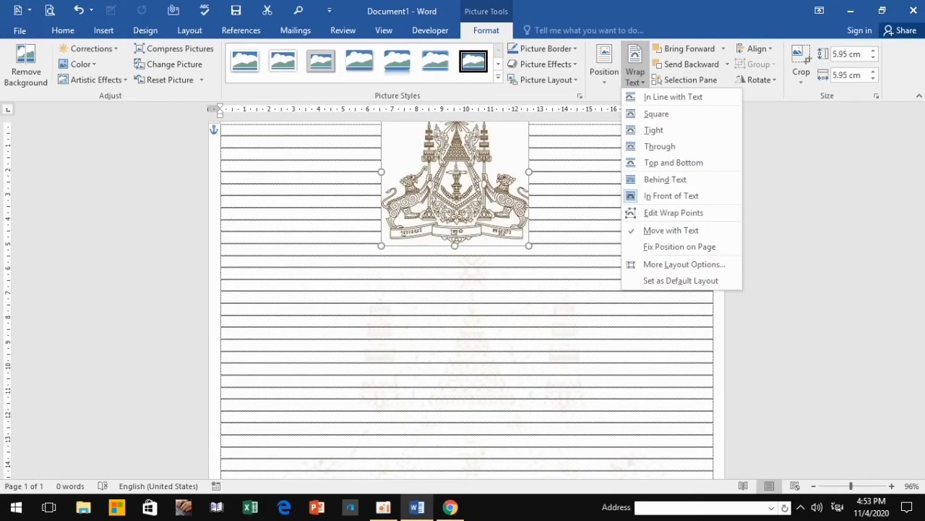
left_click(605, 72)
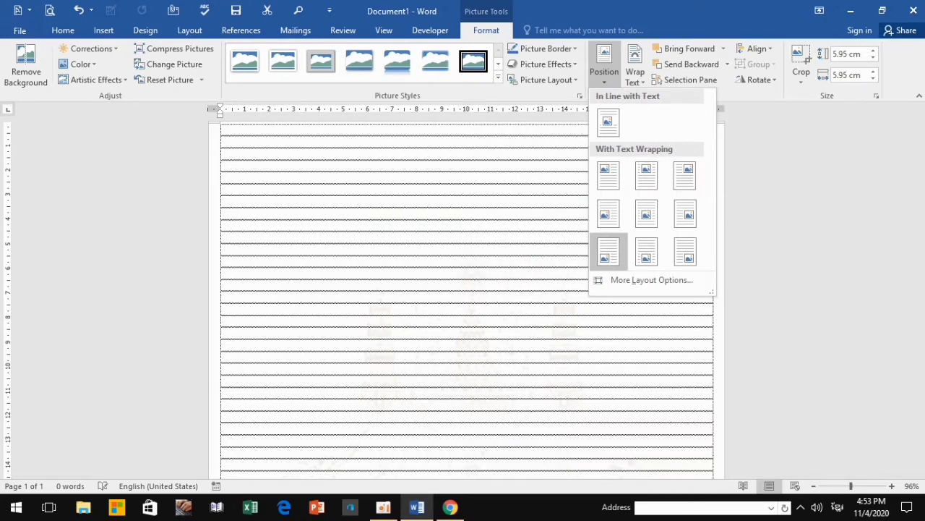
left_click(646, 175)
left_click_drag(455, 210, 458, 168)
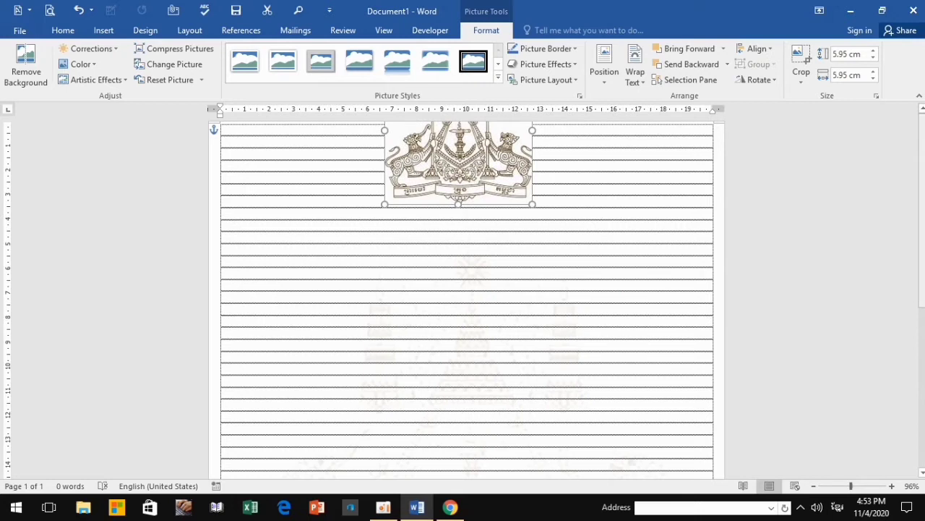
left_click_drag(459, 166, 464, 221)
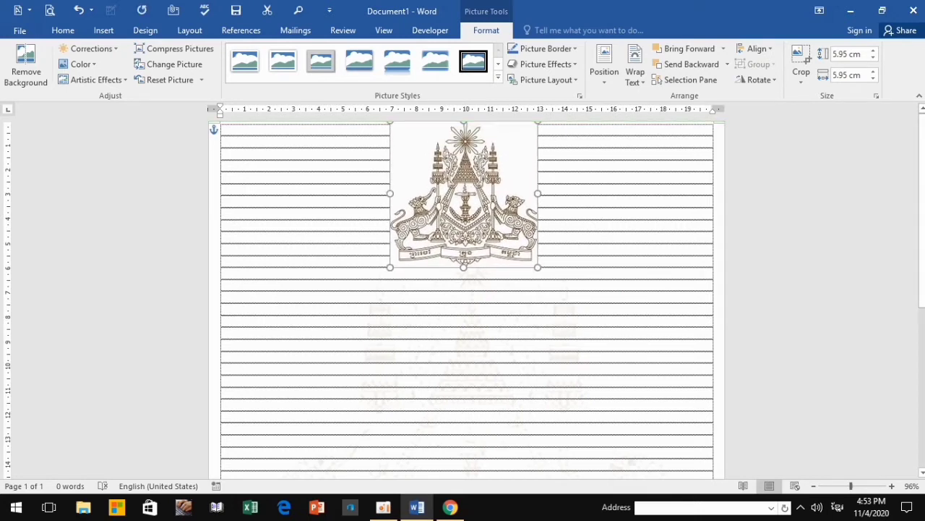
Resize the emblem to about 3.84 cm tall and 4.17 cm wide.
left_click_drag(389, 193, 409, 193)
left_click_drag(473, 267, 471, 230)
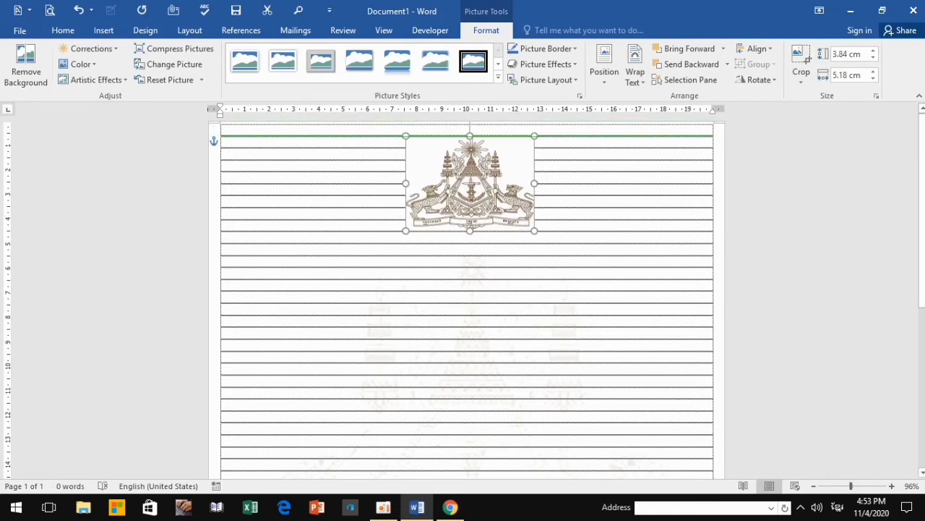
left_click_drag(534, 183, 515, 183)
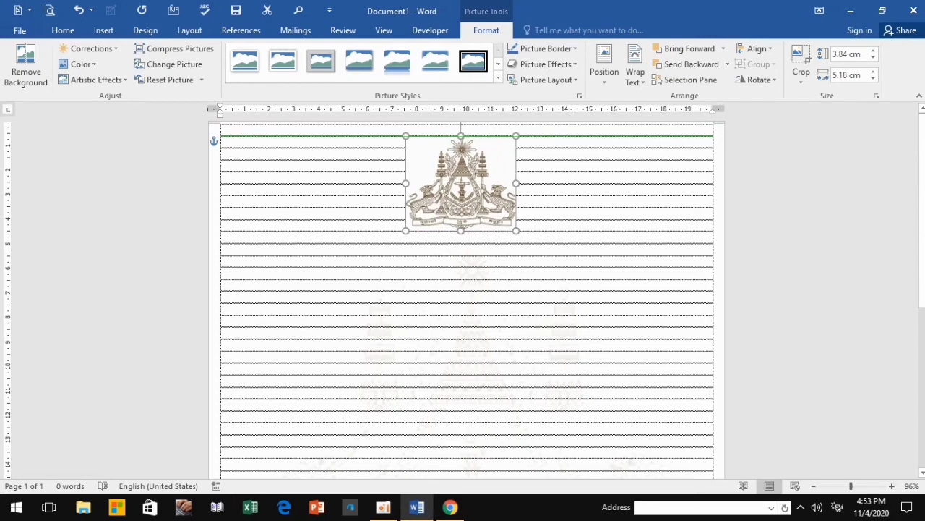
left_click_drag(405, 183, 412, 183)
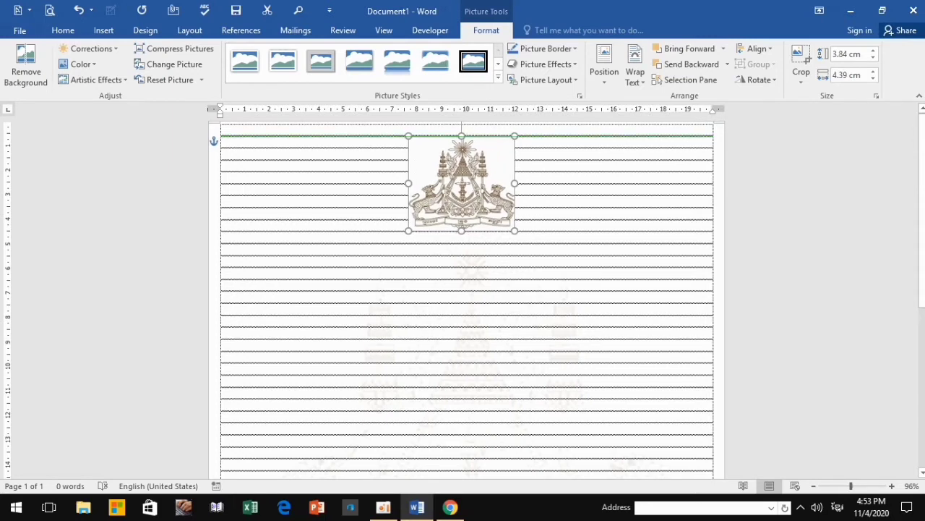
left_click(615, 325)
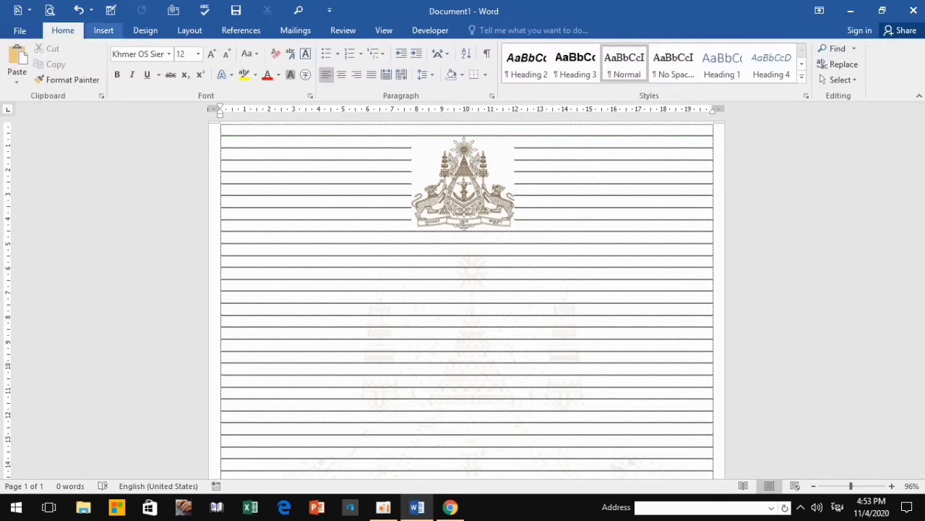
Draw a rectangle to the right of the emblem.
left_click(104, 31)
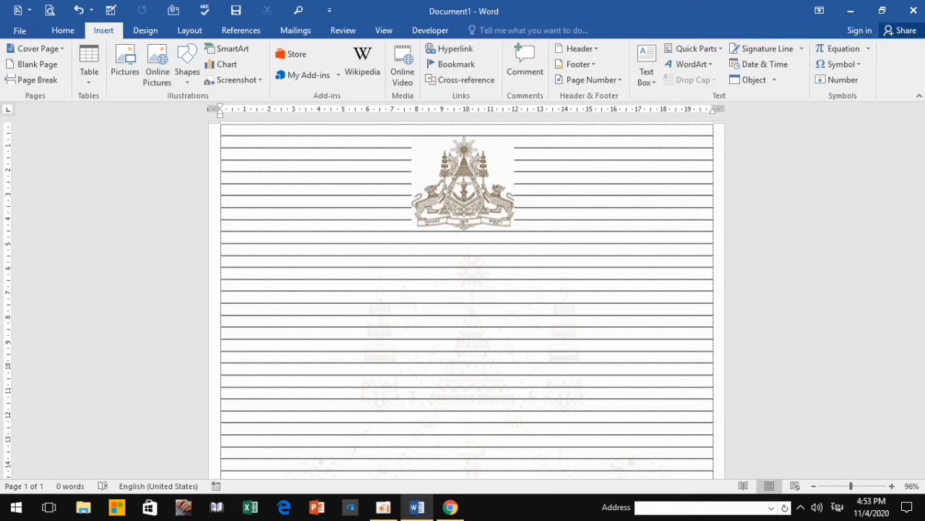
left_click(186, 73)
left_click(223, 110)
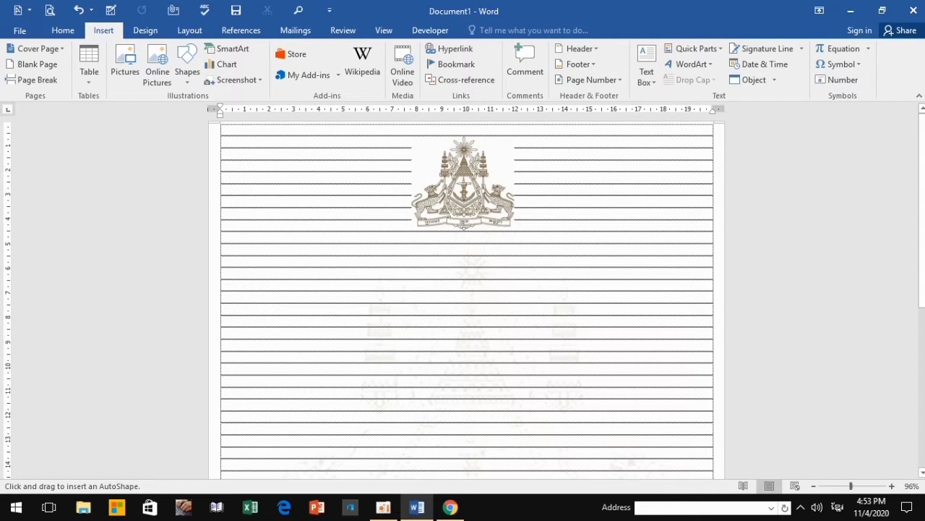
mouse_move(547, 198)
left_mouse_down()
mouse_move(699, 207)
mouse_move(702, 242)
mouse_move(713, 244)
left_mouse_up()
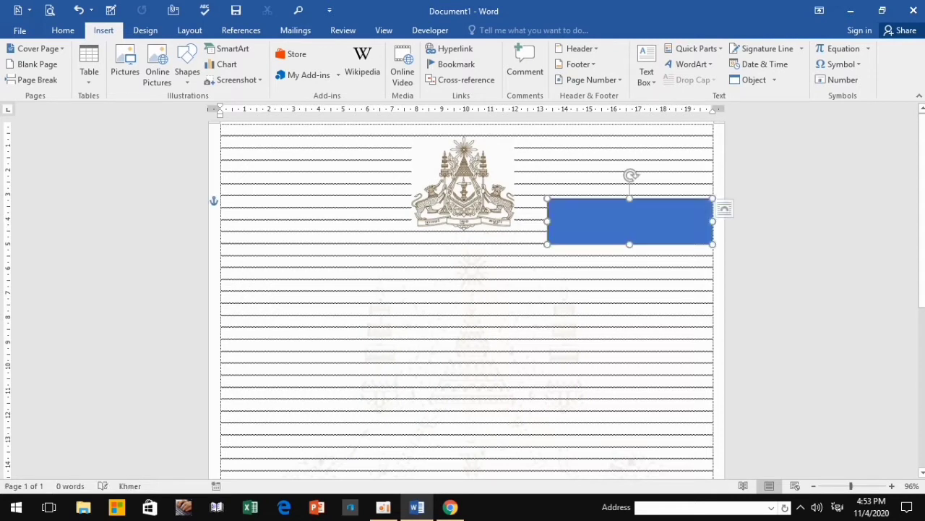
Trim the emblem a little smaller and make the rectangle slightly taller.
left_click(465, 172)
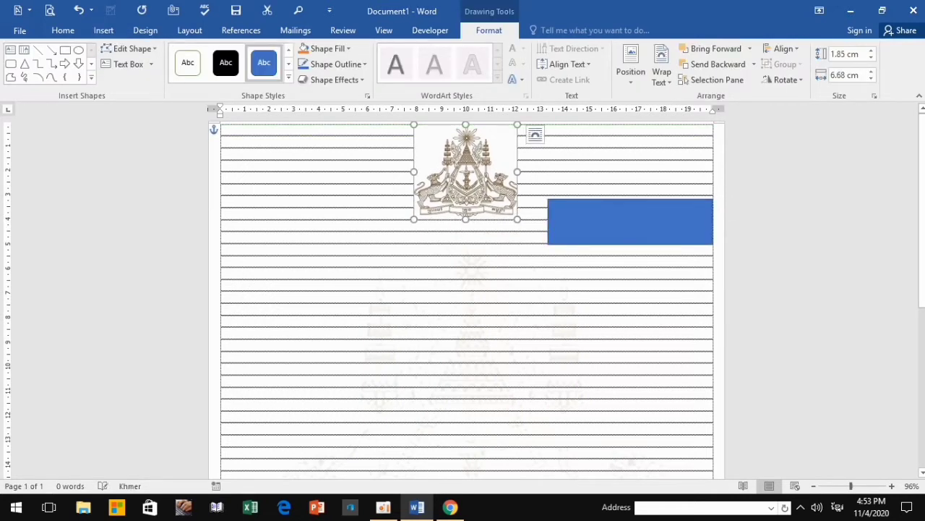
left_click(465, 172)
left_click_drag(466, 219, 466, 204)
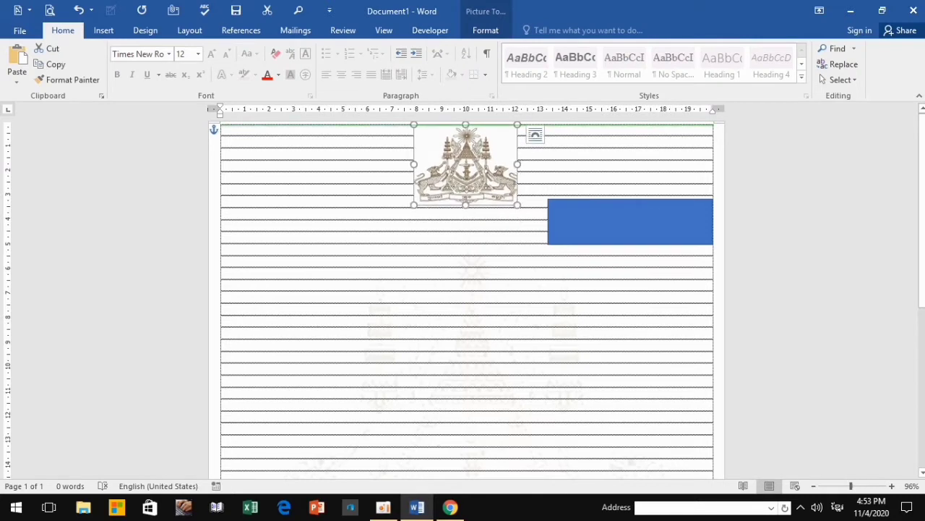
left_click_drag(413, 164, 467, 166)
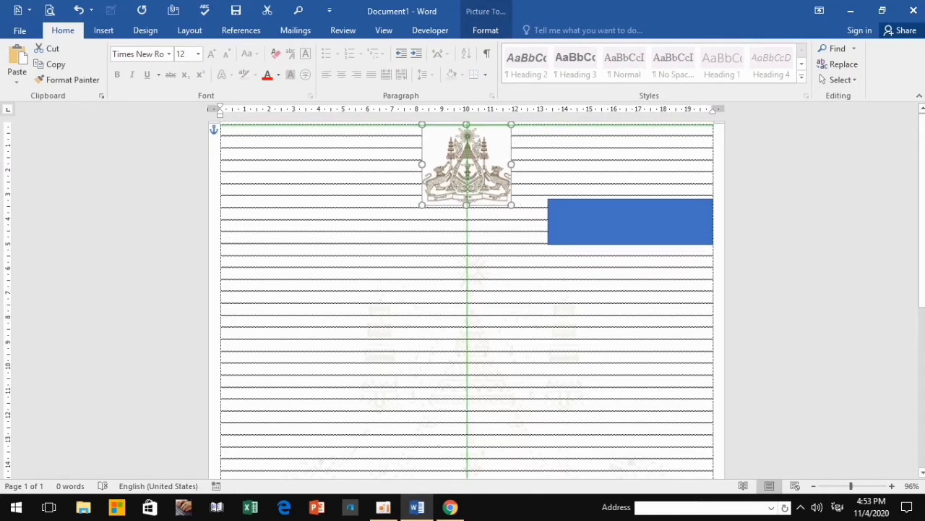
left_click(630, 221)
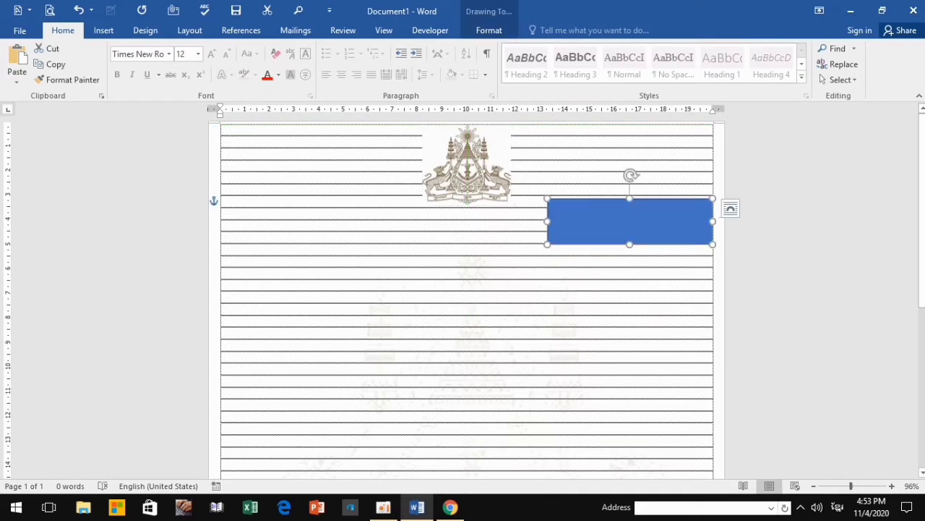
left_click_drag(629, 244, 630, 253)
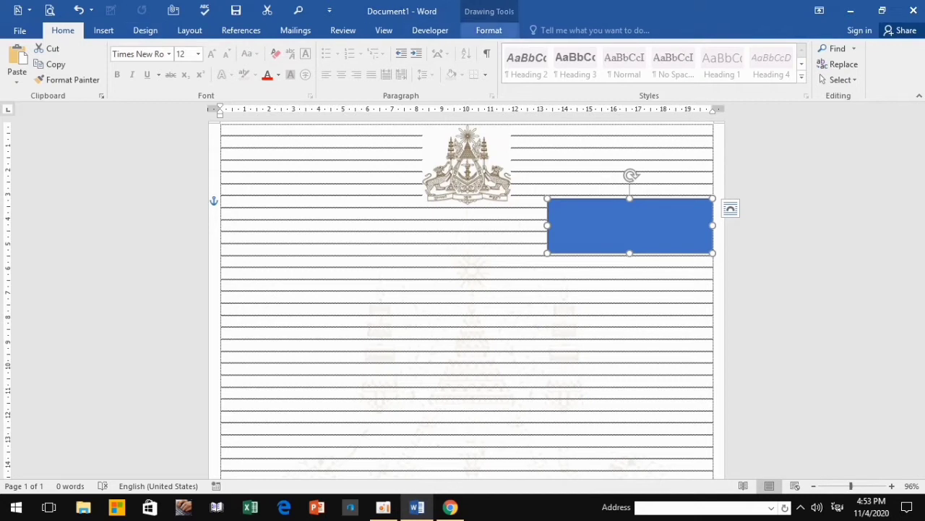
Give the rectangle the white Abc shape style with no outline.
left_click(489, 30)
left_click(187, 62)
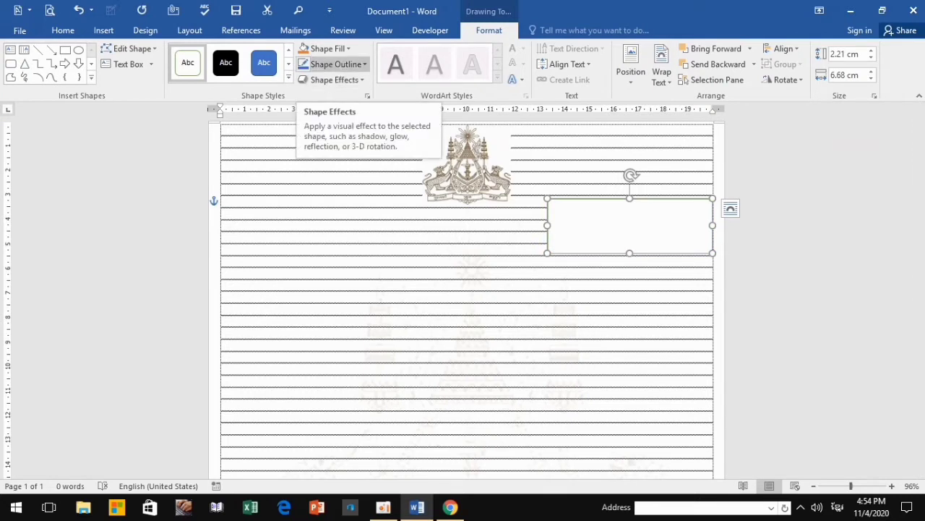
left_click(334, 64)
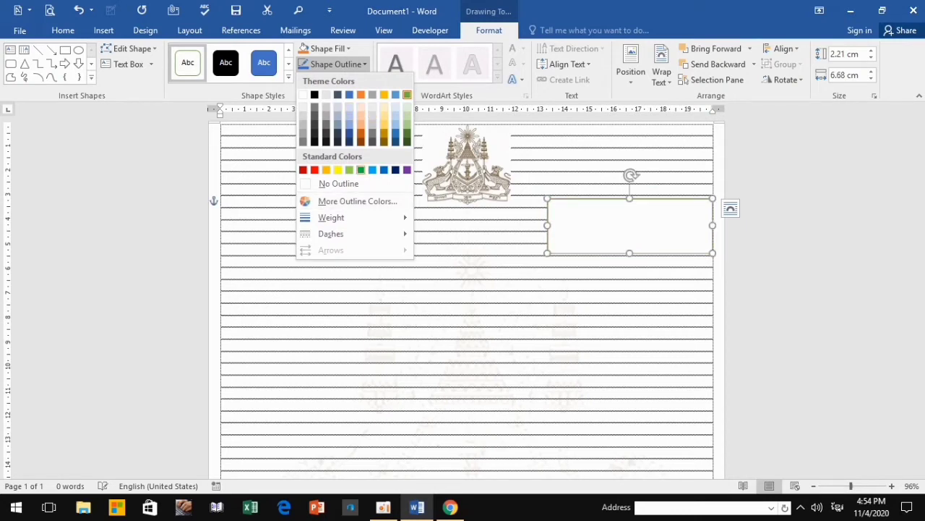
left_click(338, 184)
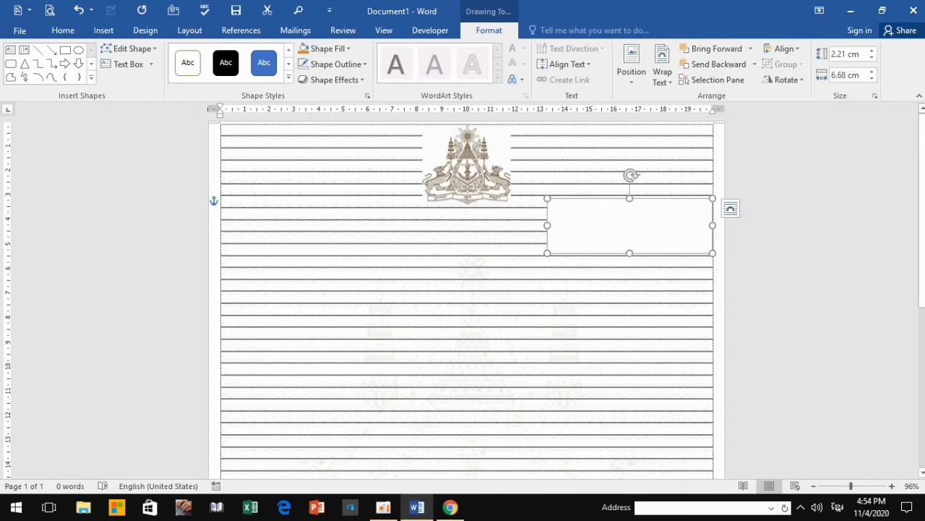
left_click(629, 226)
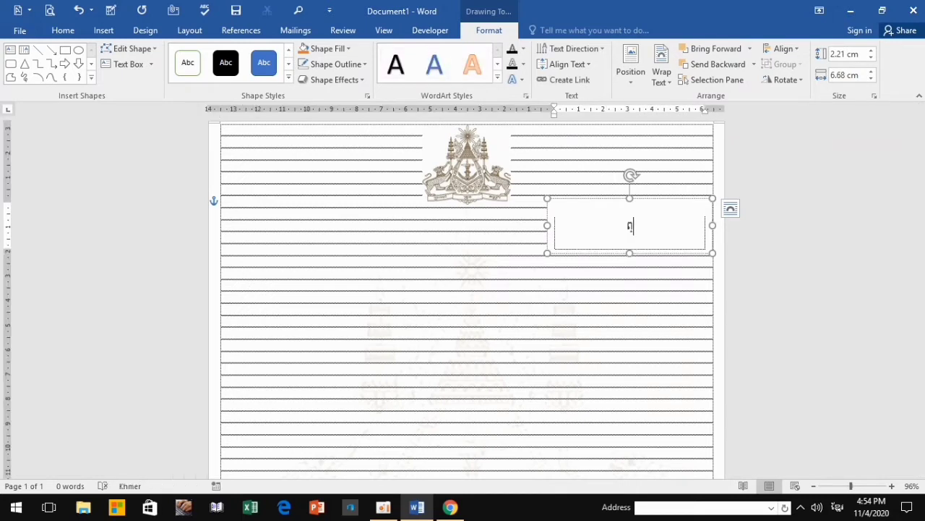
Type the Khmer kingdom name, then the motto 'ជាតិ សាសនា ព្រះមហាក្សត្រ' on a second line.
type("េ")
type("ះរ")
type("ាជា")
type("ណា")
type("ចក")
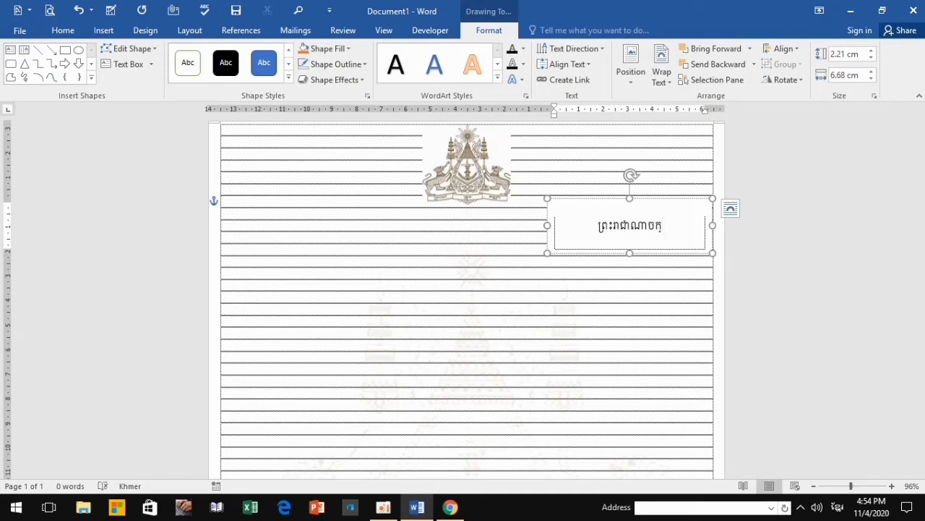
type("្រកម្ព")
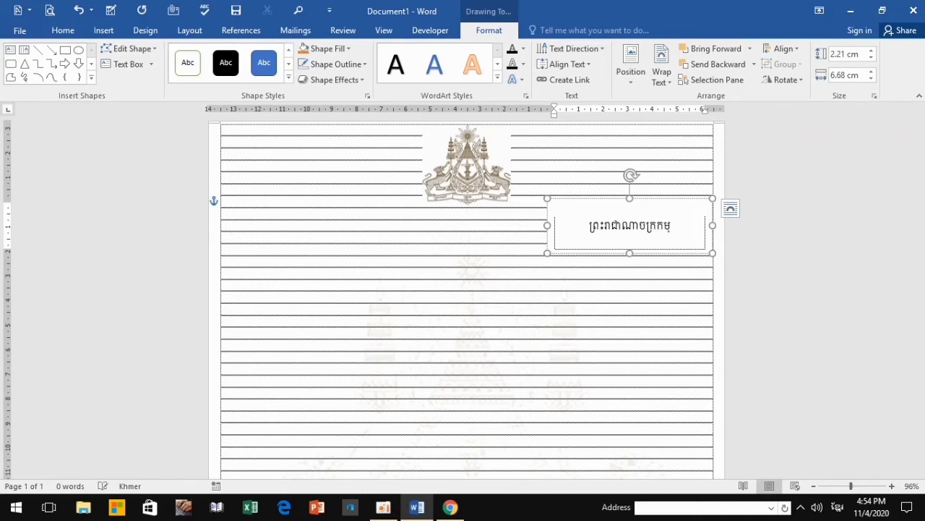
type("ព")
type("ុជា")
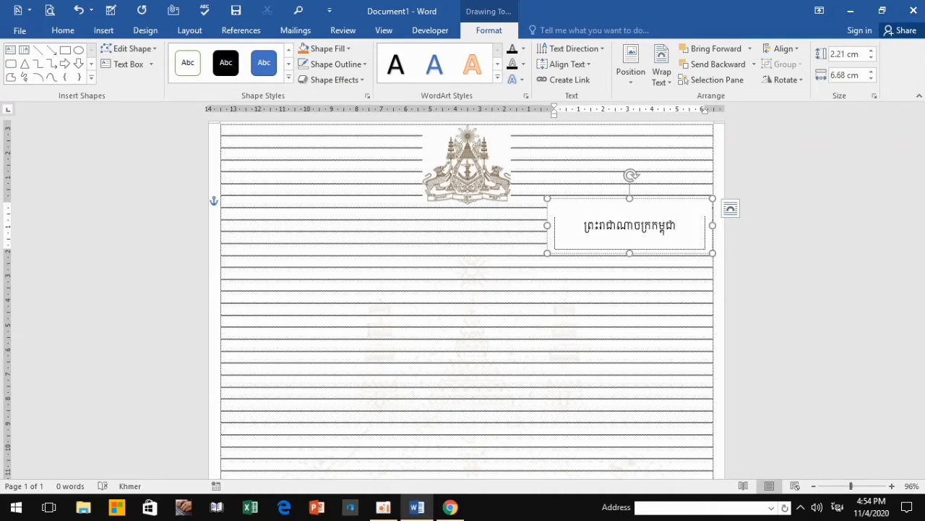
key("Return")
type("ជា")
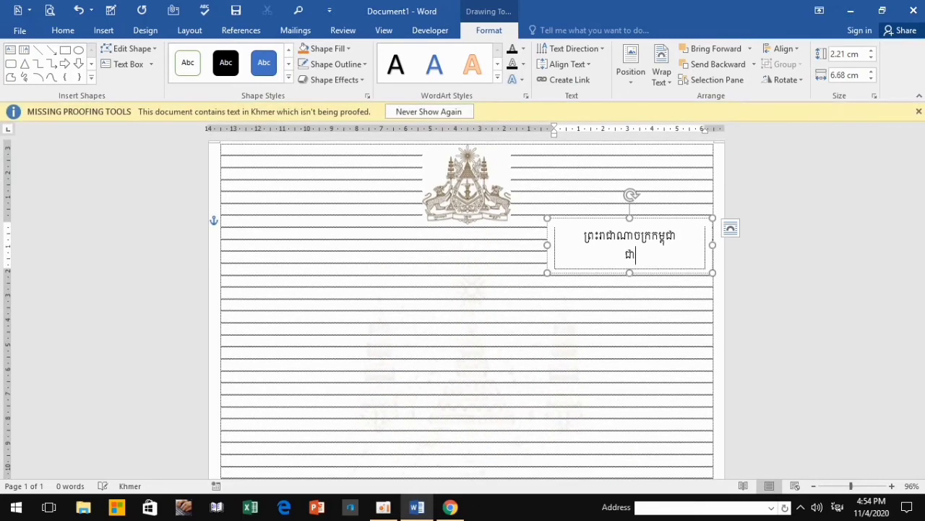
type("តិ ")
type("សស")
key("BackSpace")
type("ា")
type("សនា")
type(" ព្រ")
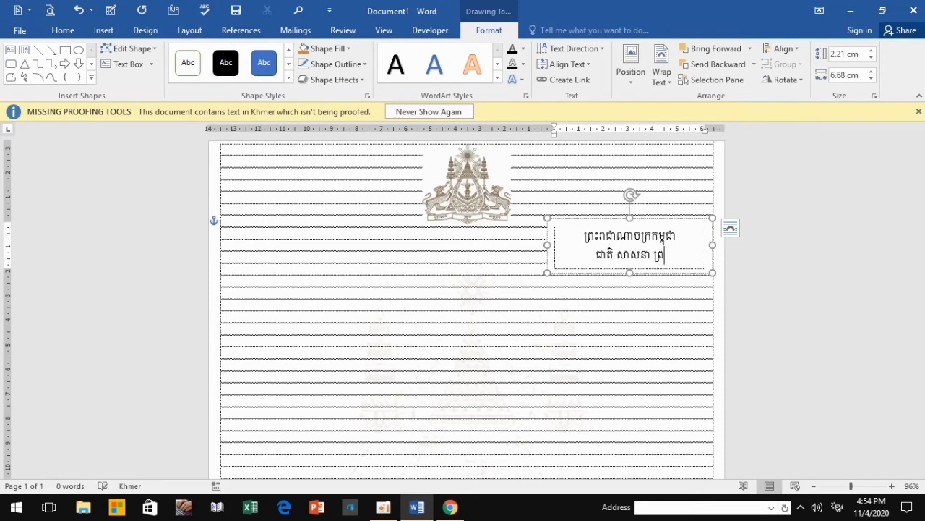
type("ះម")
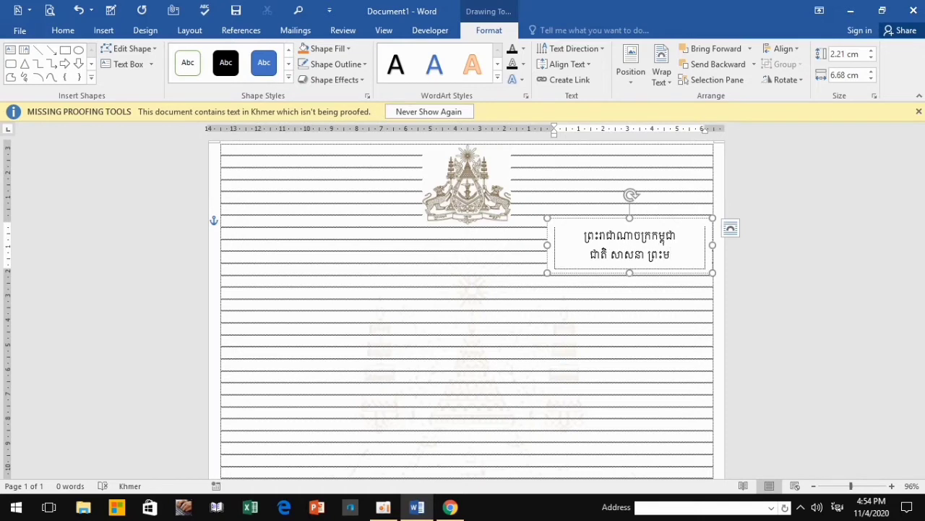
type("ហាក្ស")
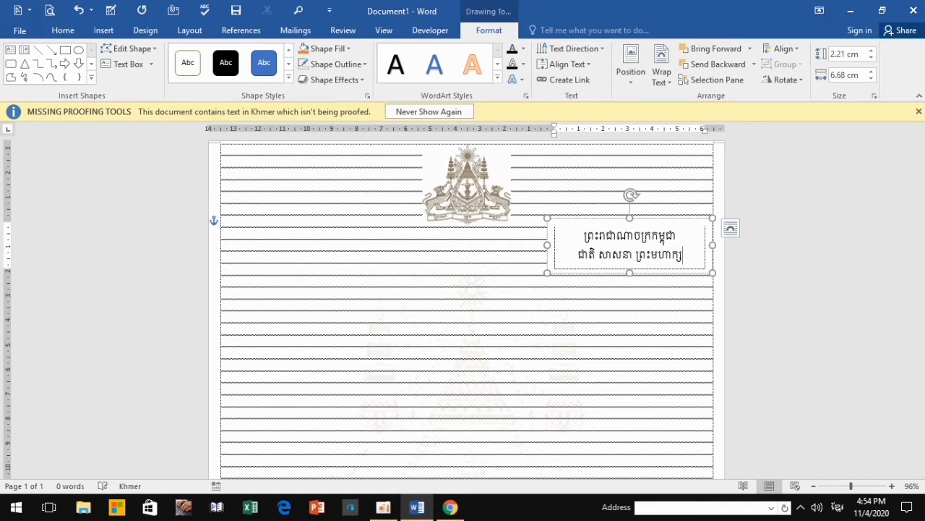
type("ត្រ")
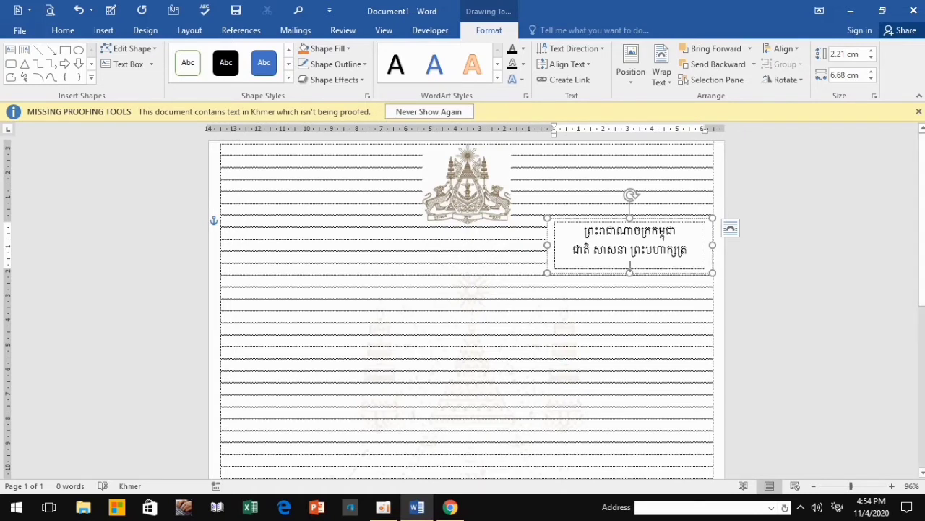
Stretch the text box to 2.6 cm tall and switch keyboard input to English.
left_click_drag(630, 272, 629, 282)
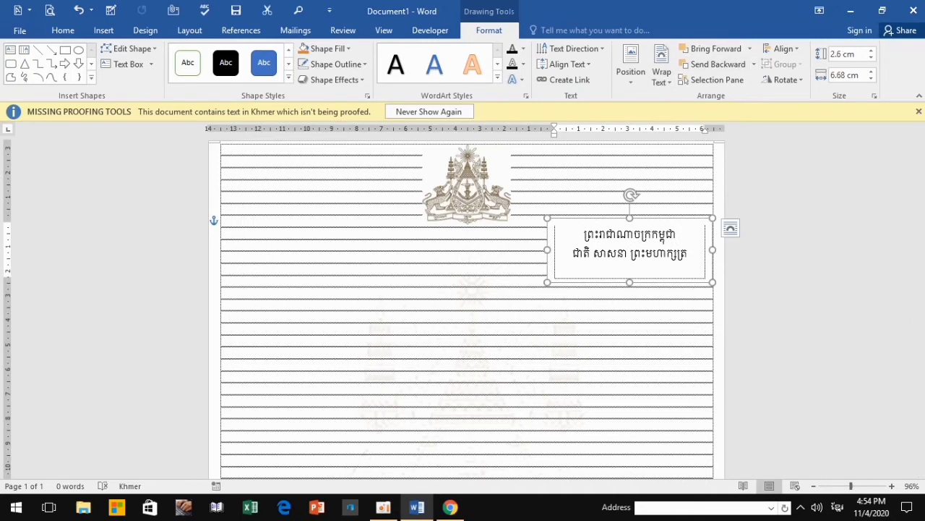
key("alt+shift")
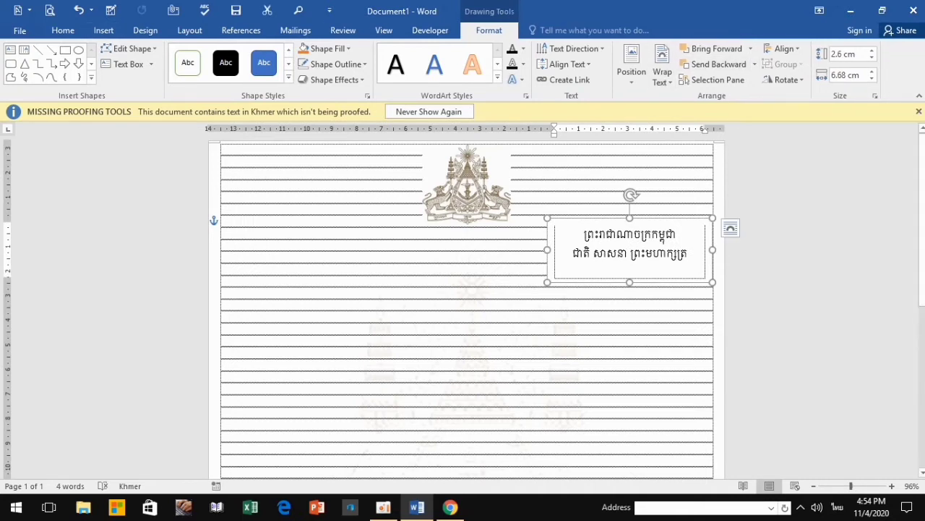
key("alt+shift")
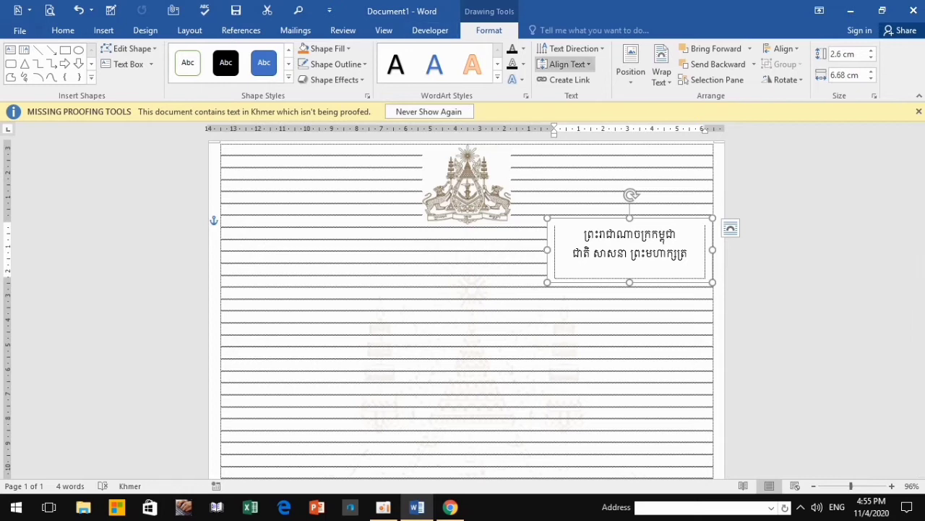
key("super+space")
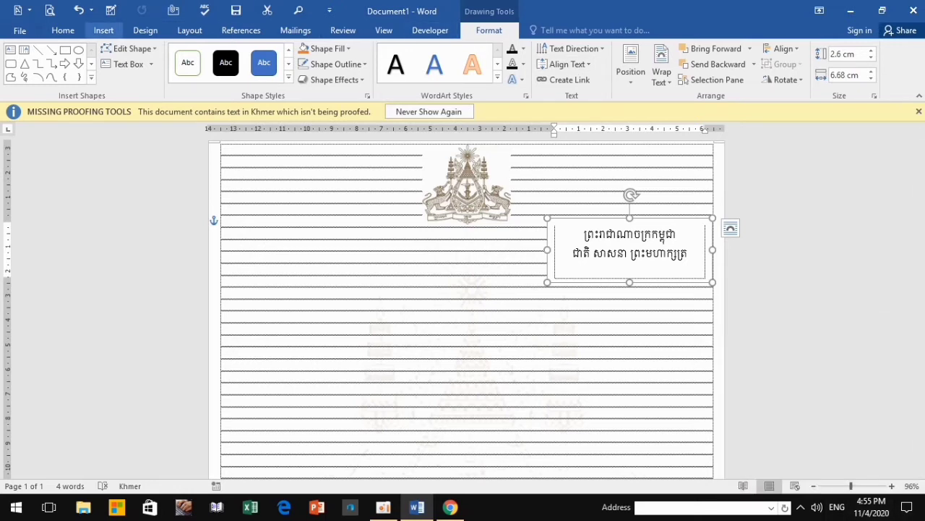
left_click(103, 29)
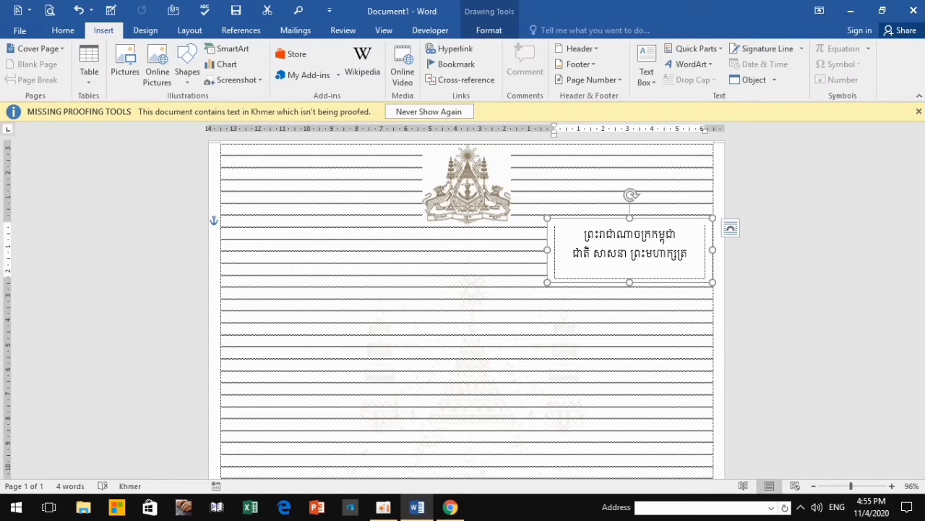
Insert Tacteing ornament symbols on a new line beneath the motto.
left_click(629, 269)
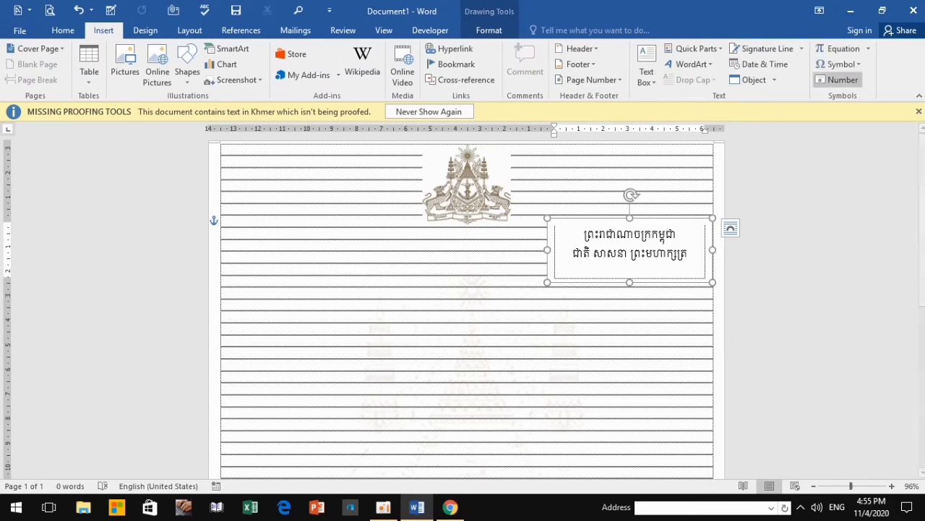
left_click(841, 63)
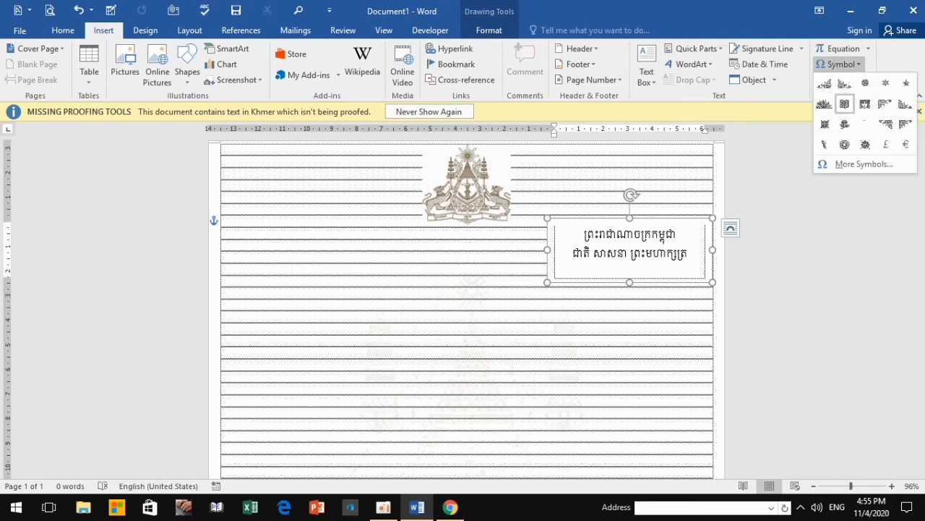
left_click(860, 164)
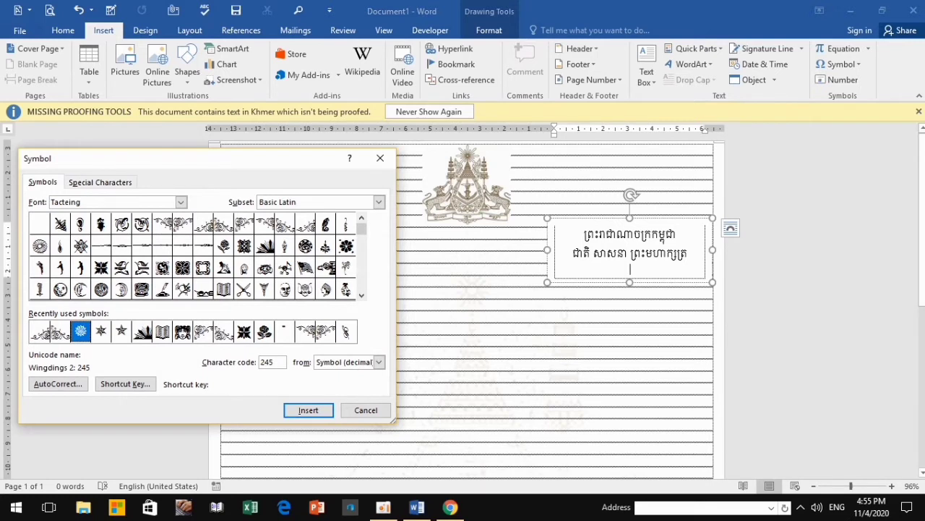
left_click(308, 409)
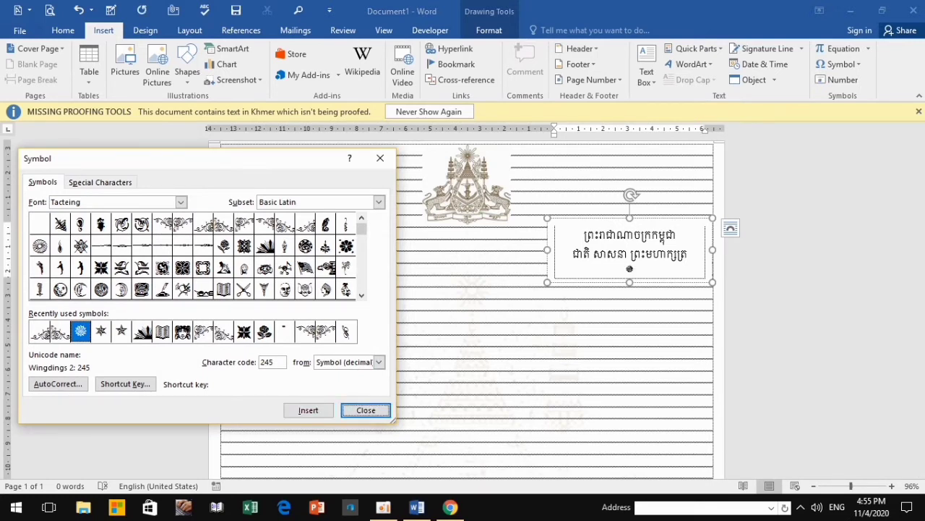
left_click(223, 223)
left_click(308, 410)
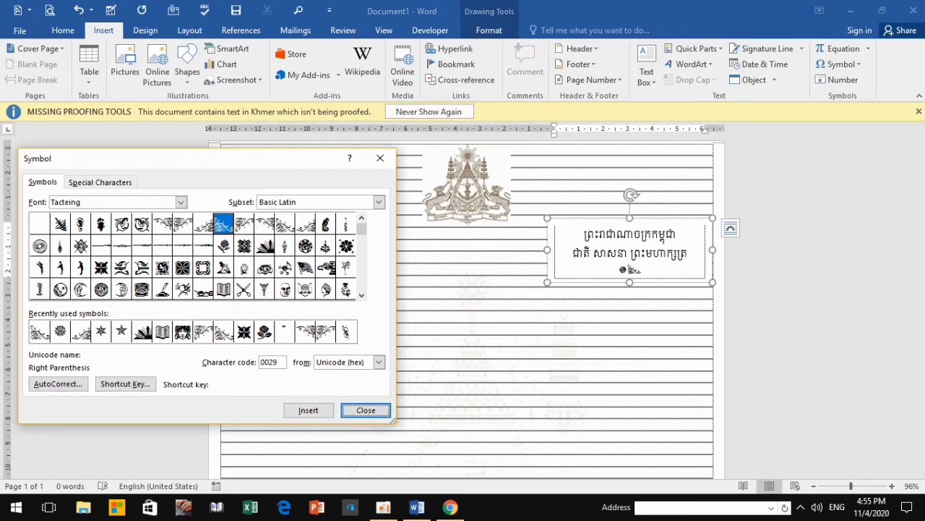
Add the left scroll ornament before the centre one and close the symbol dialog.
left_click(642, 269)
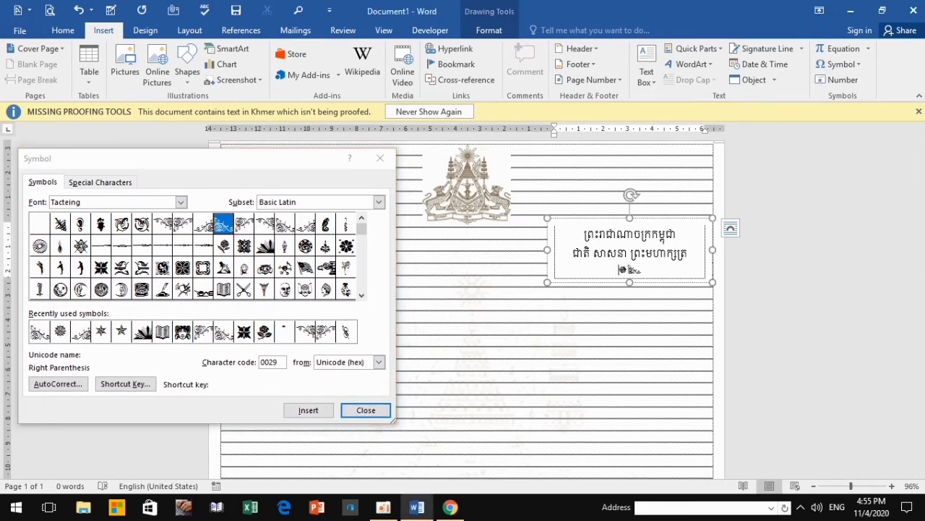
key("alt+Tab")
left_click(202, 224)
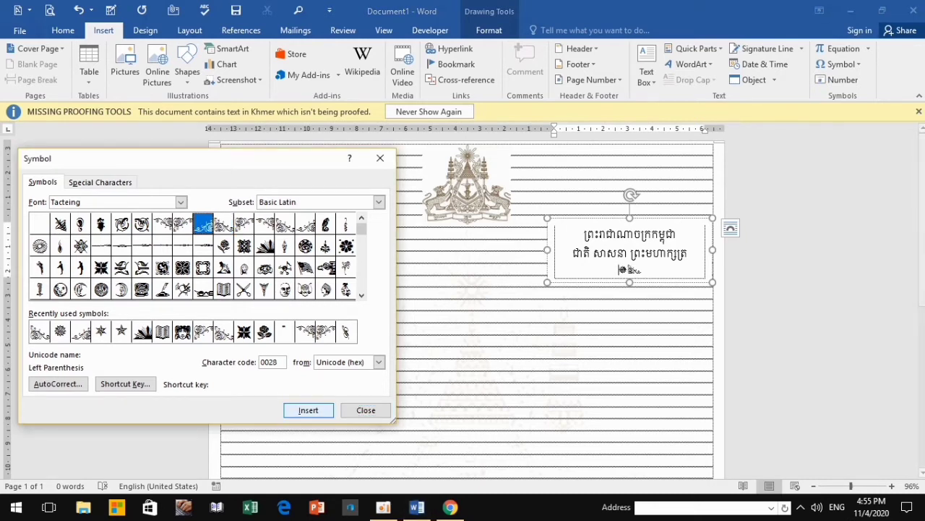
key("Return")
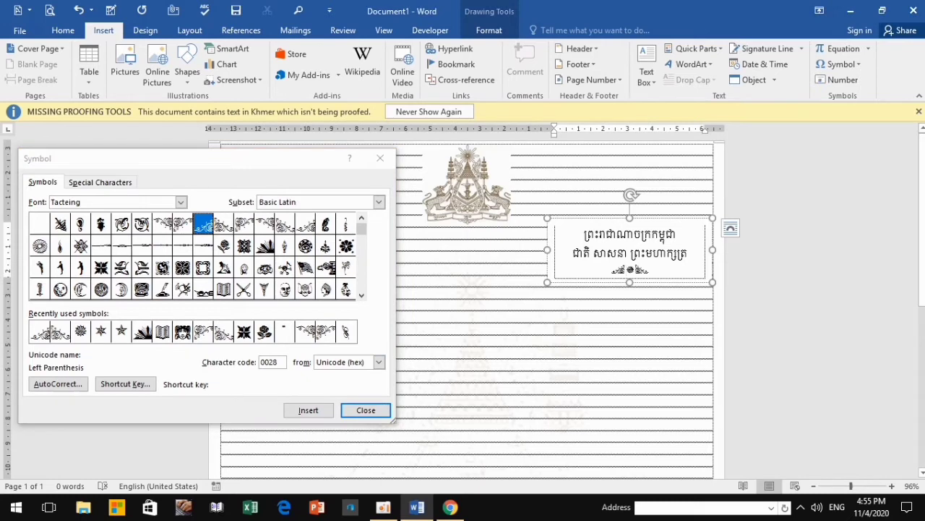
left_click(380, 158)
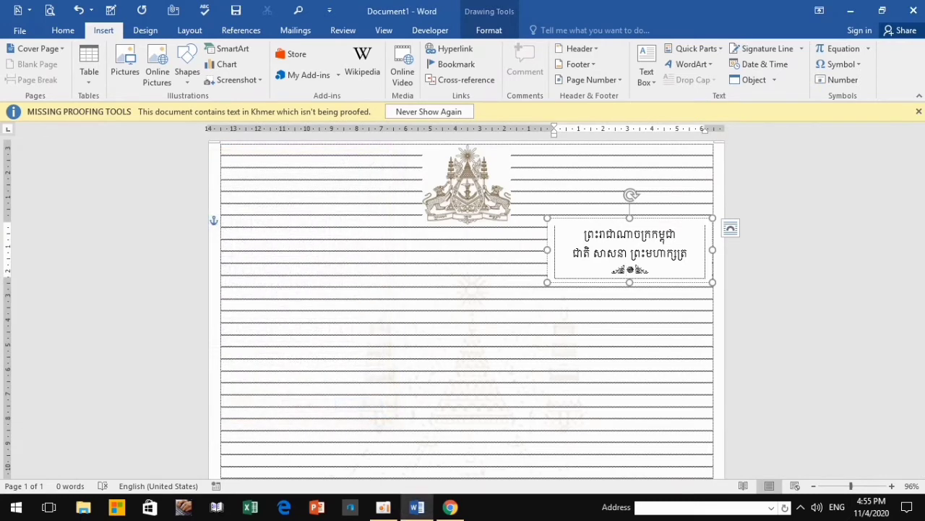
left_click(919, 111)
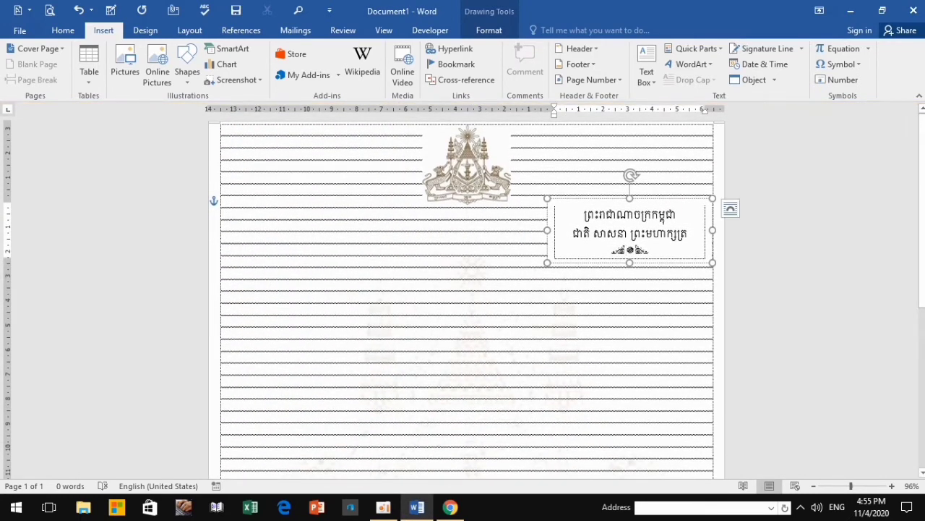
Make both Khmer title lines bold in Khmer OS Muol Light.
left_click_drag(692, 233, 585, 214)
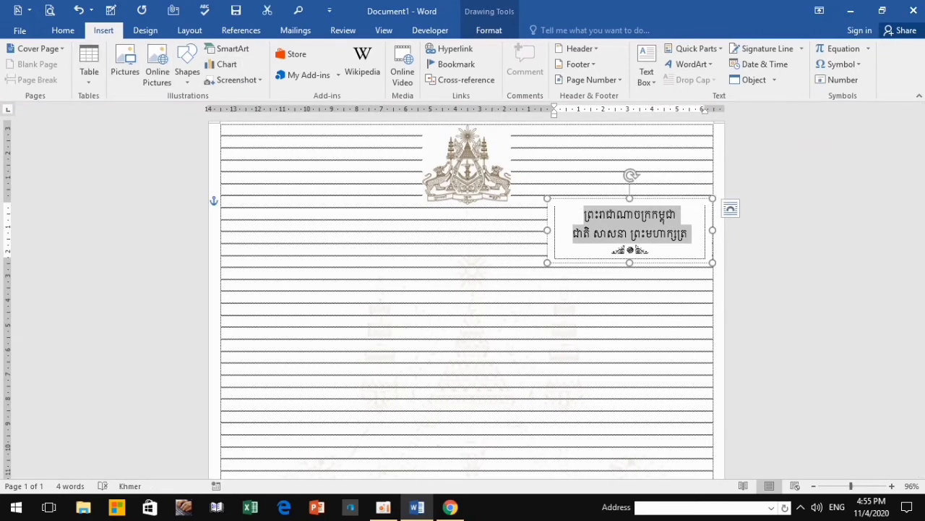
left_click(63, 31)
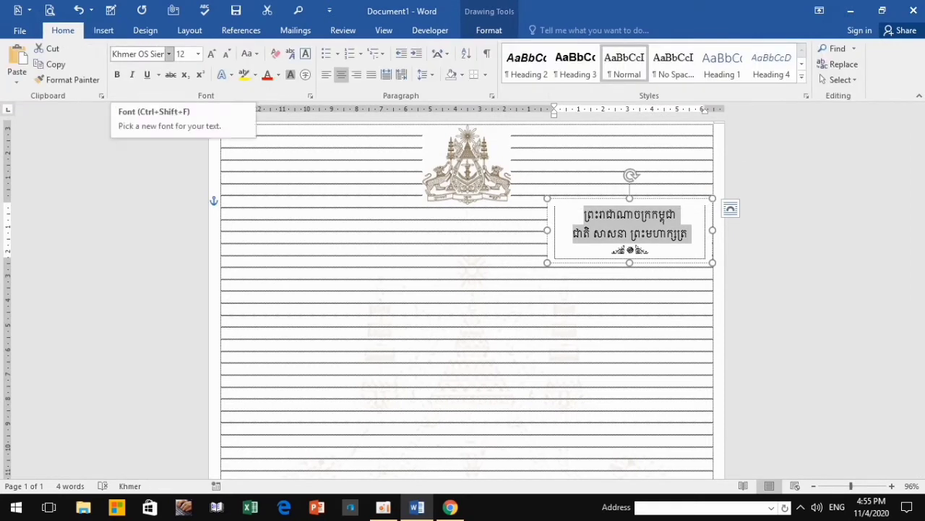
left_click(168, 54)
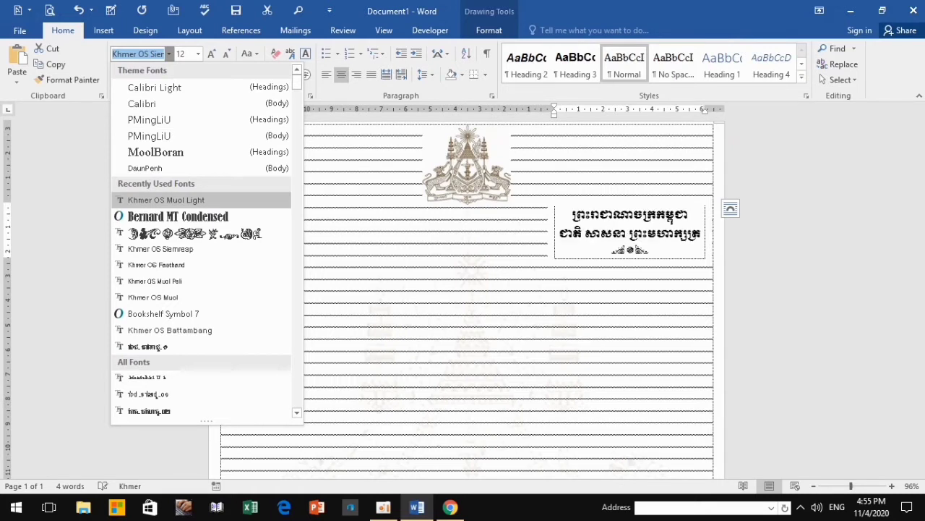
left_click(166, 200)
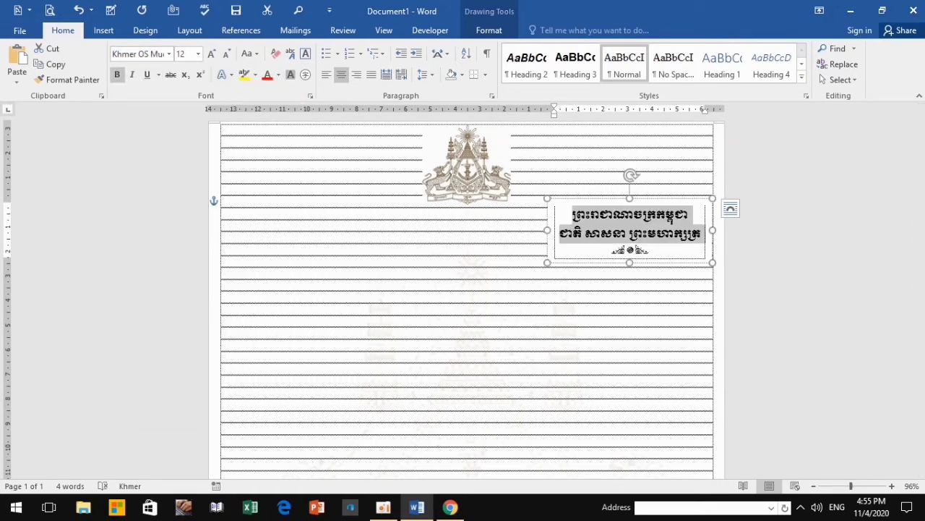
left_click(117, 75)
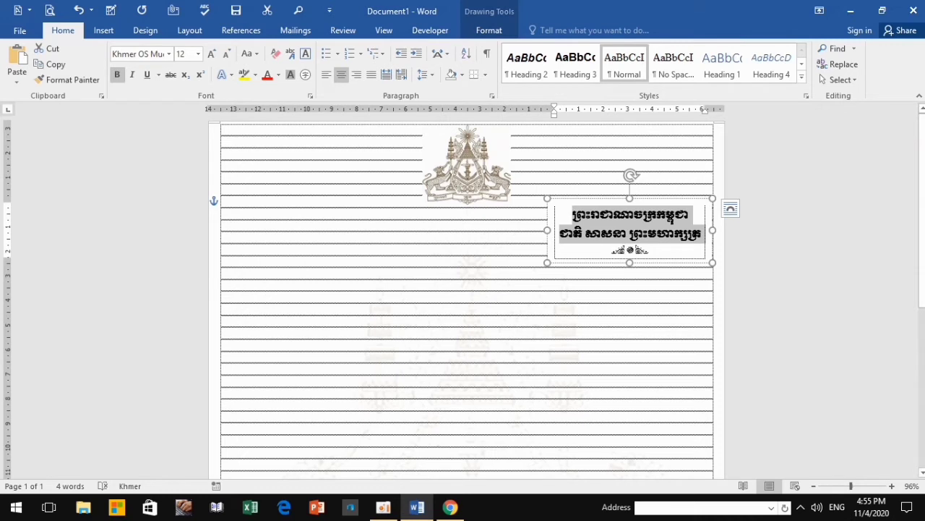
Enlarge the ornament line beneath the Khmer headings to size 20.
double_click(631, 251)
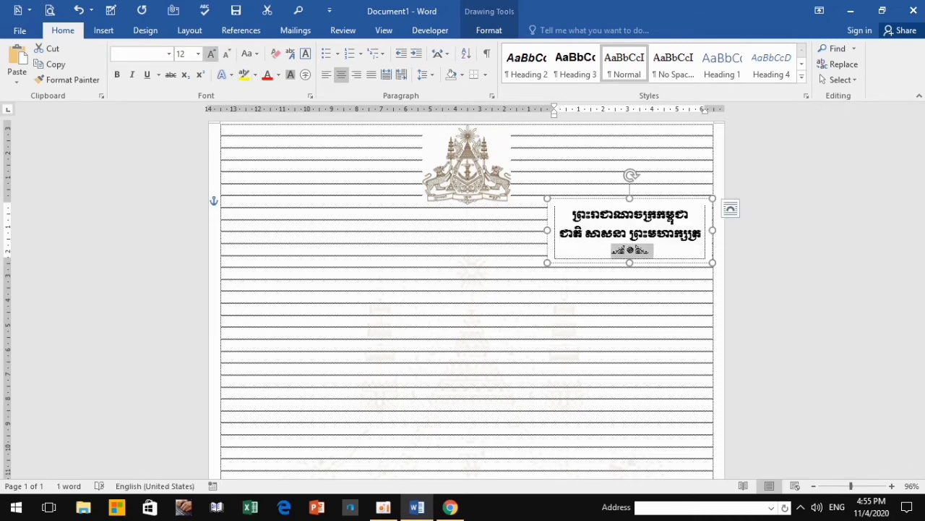
left_click(211, 54)
left_click(211, 54)
left_click(211, 54)
left_click(211, 53)
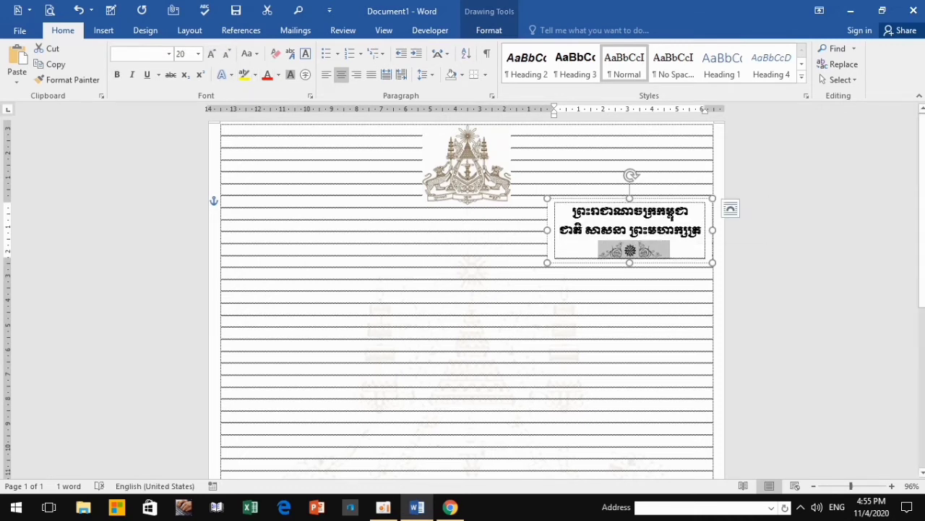
left_click(702, 230)
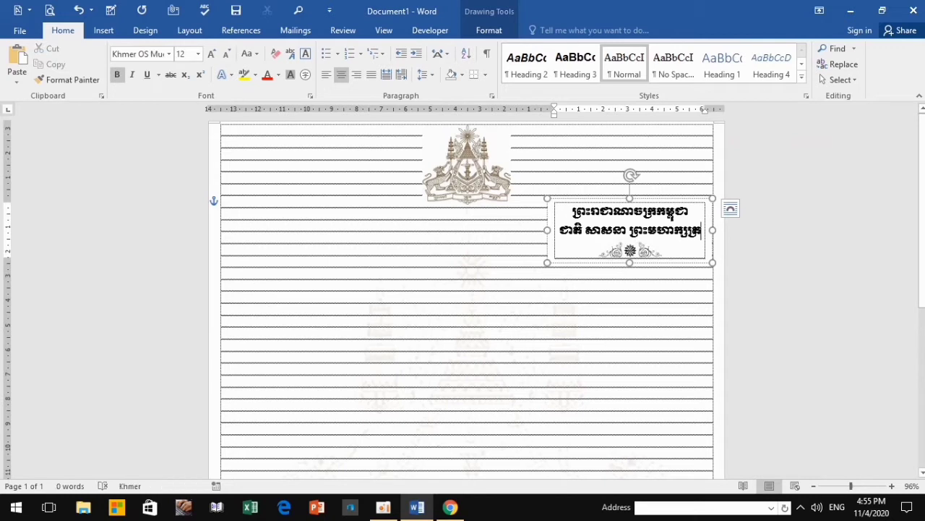
key("Escape")
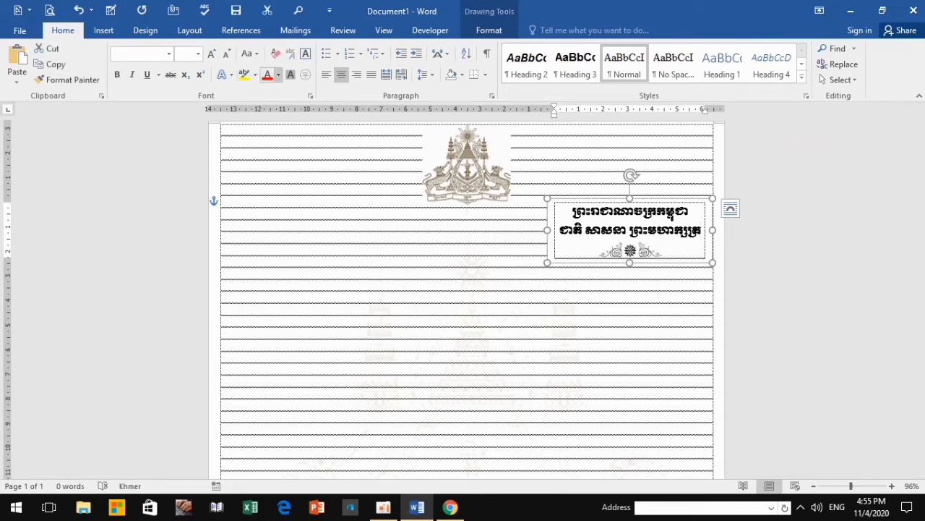
Change the title box's Khmer lines and ornament from blue to green.
left_click(279, 74)
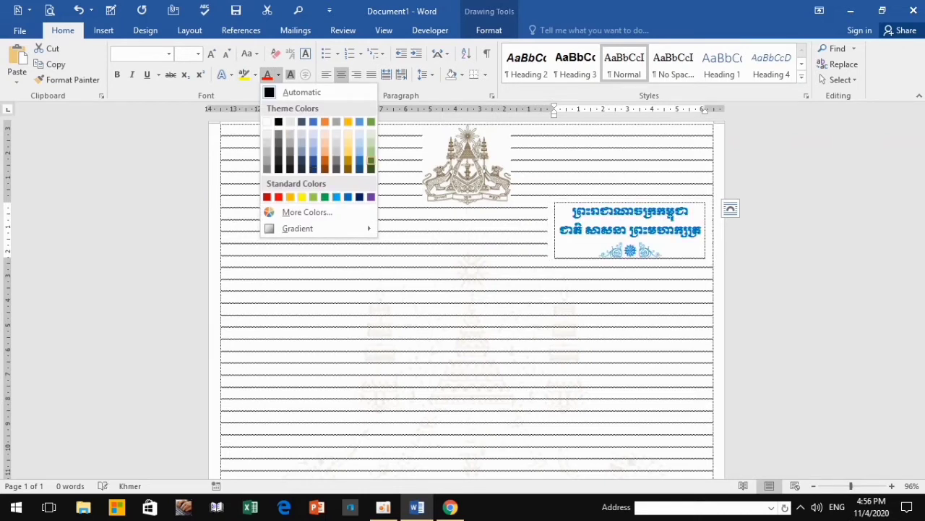
left_click(370, 159)
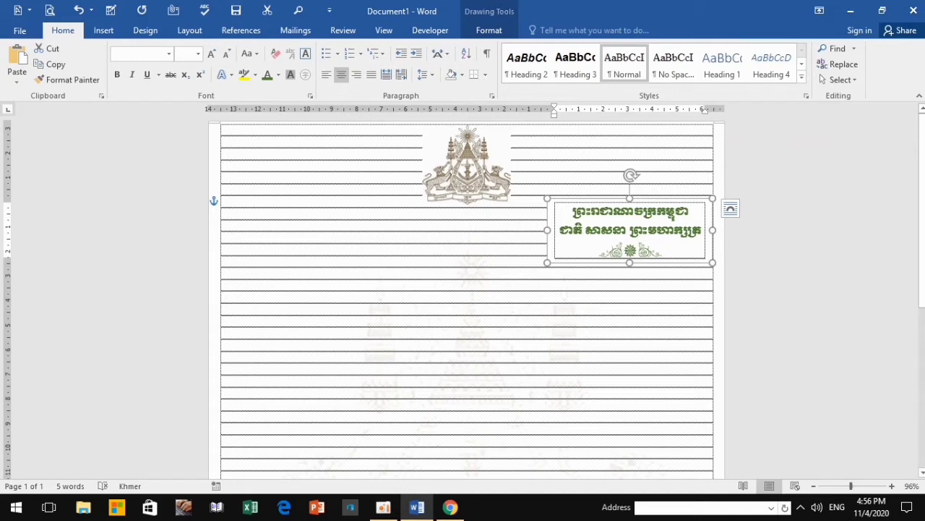
key("Return")
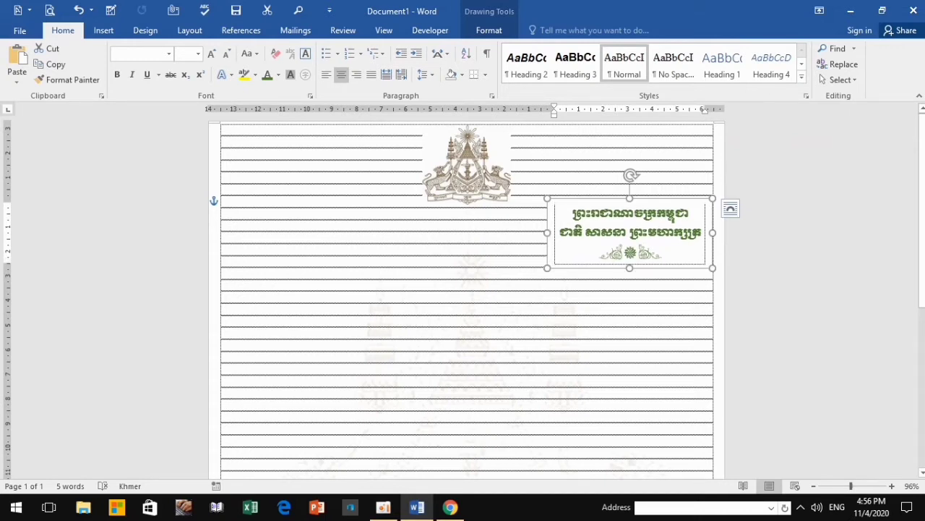
key("ctrl+z")
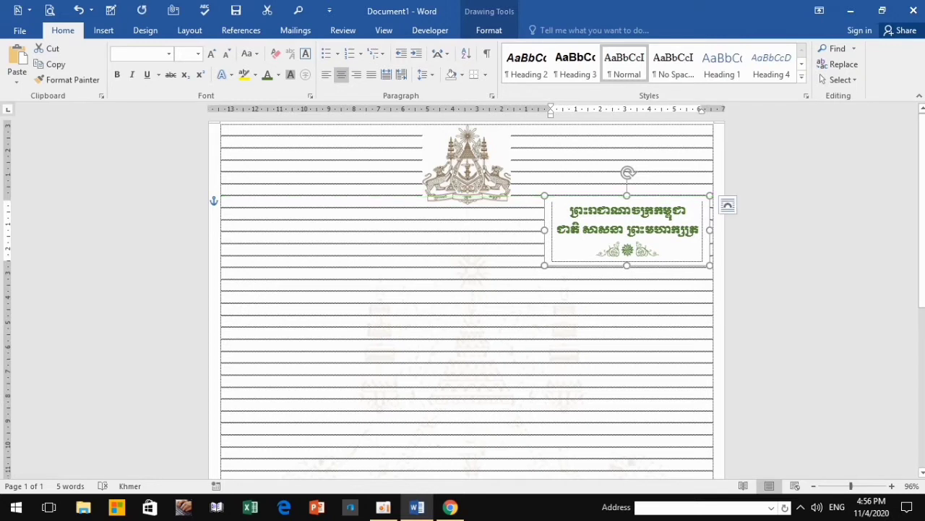
key("Escape")
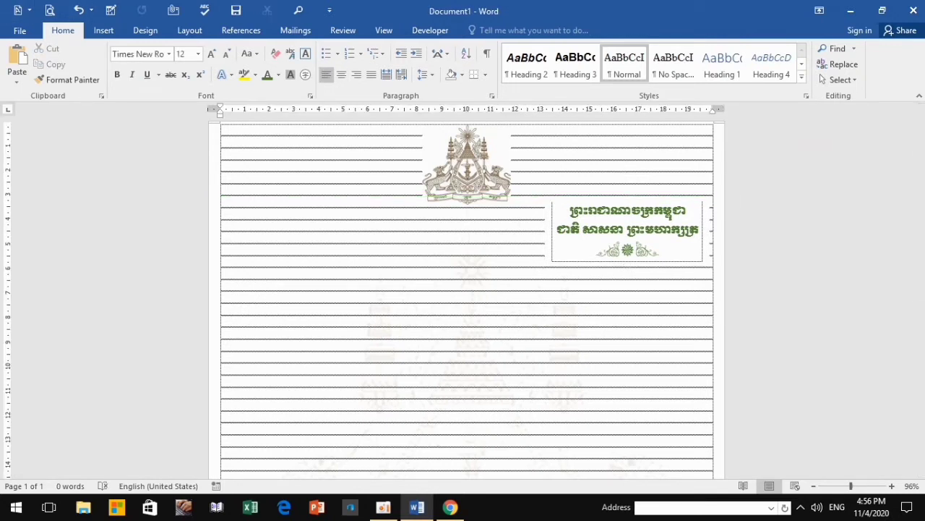
Duplicate the green title box, move the copy left below the emblem, and select its text.
left_click(626, 199)
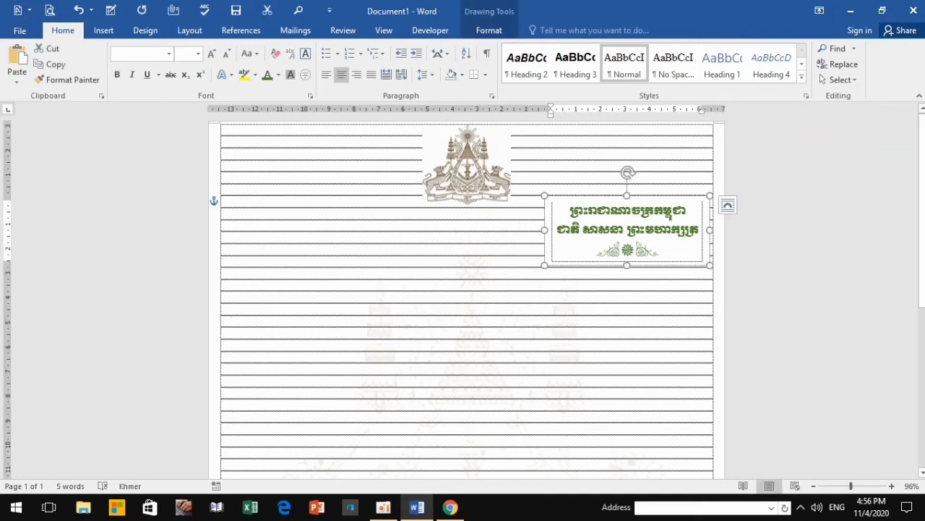
key("ctrl+v")
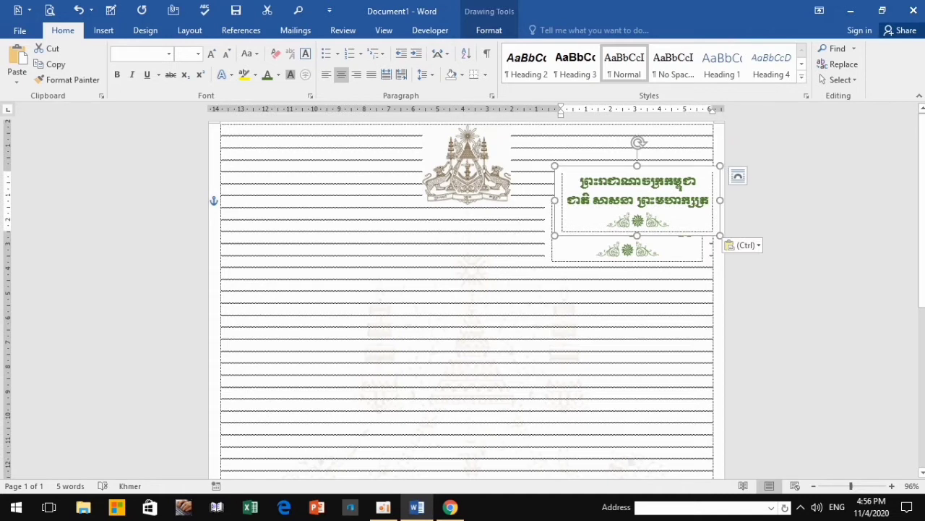
left_click_drag(636, 199, 301, 229)
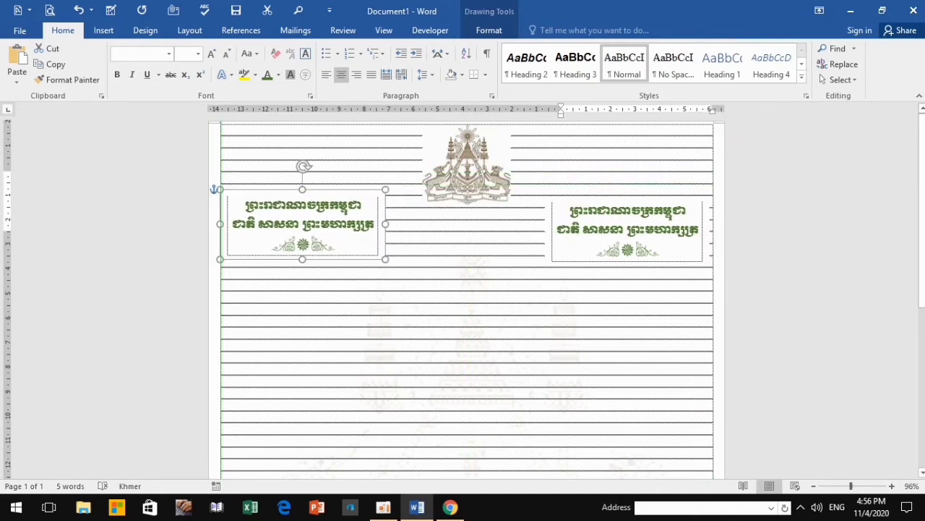
left_click_drag(301, 229, 306, 292)
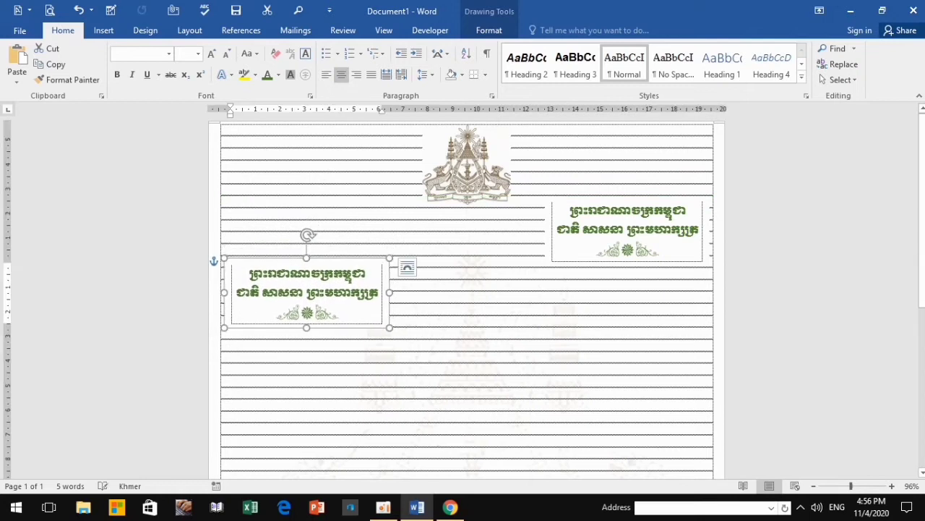
double_click(248, 292)
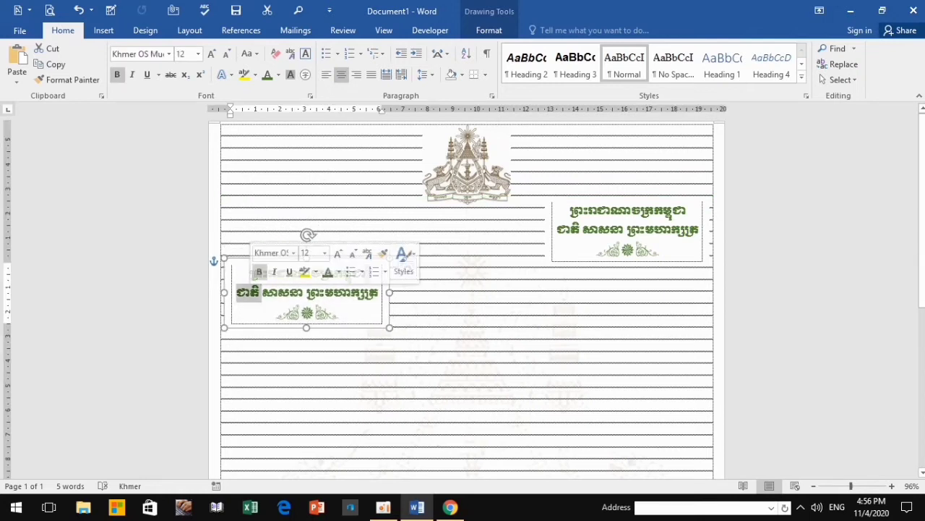
left_click_drag(340, 318, 248, 273)
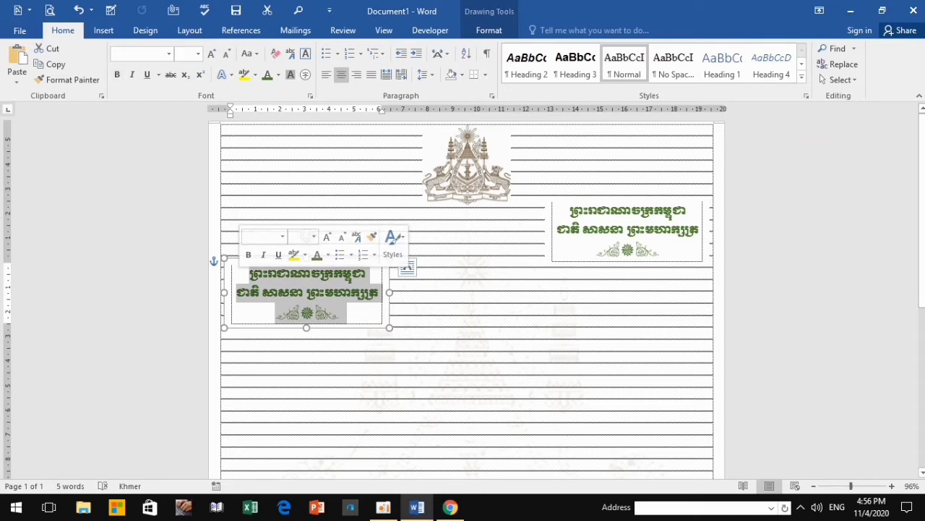
Clear the copied text and type the Khmer province line for Siem Reap.
key("BackSpace")
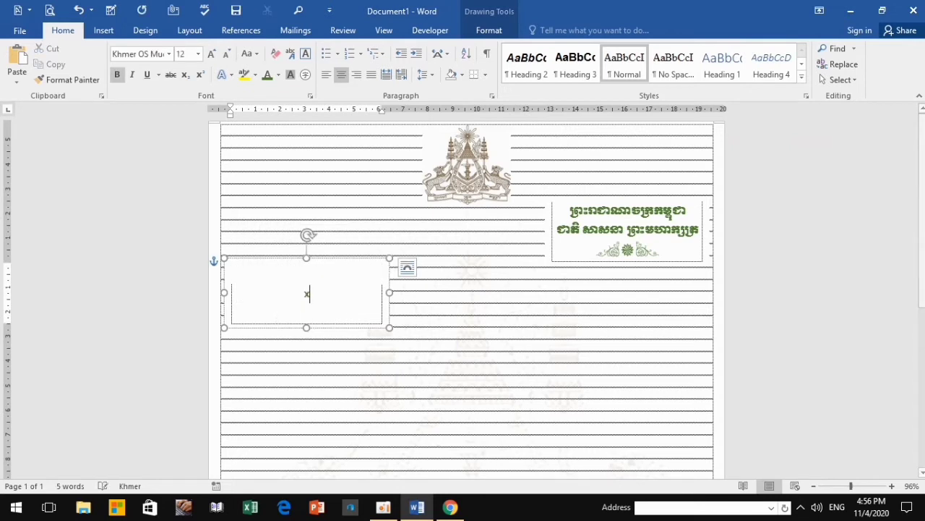
type("xet")
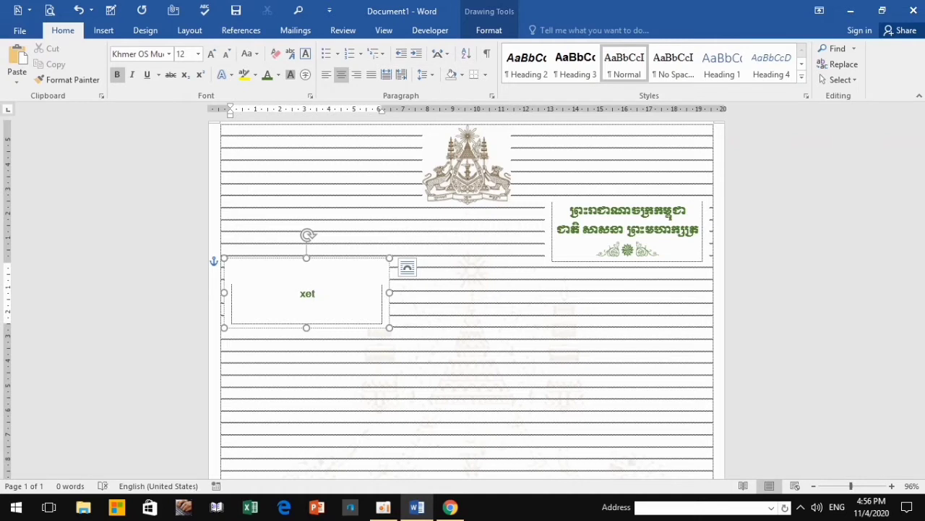
key("BackSpace")
key("BackSpace")
key("alt+shift")
key("alt+shift")
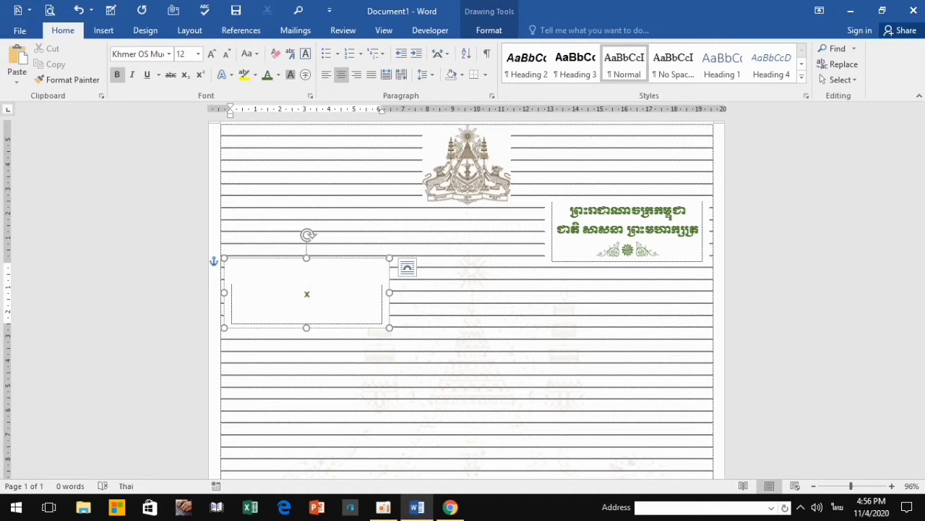
key("alt+shift")
key("alt+shift")
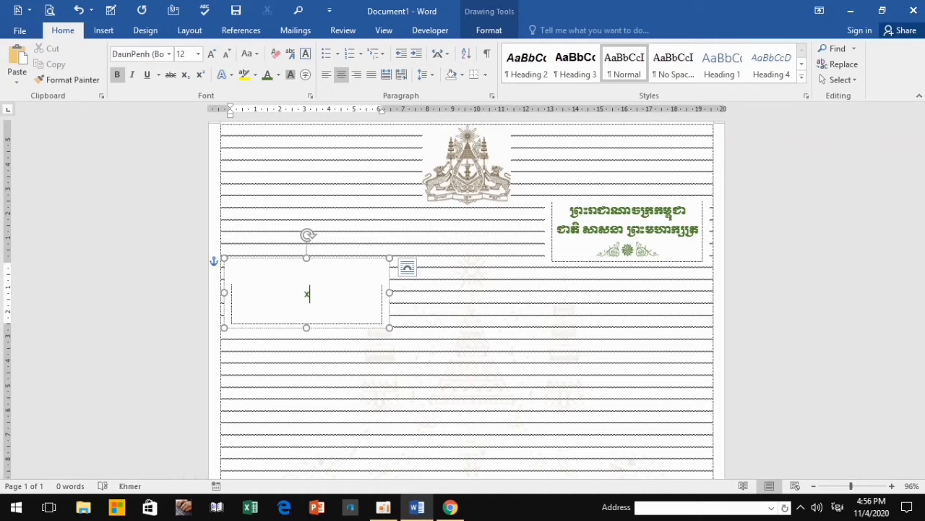
key("BackSpace")
type("ខ")
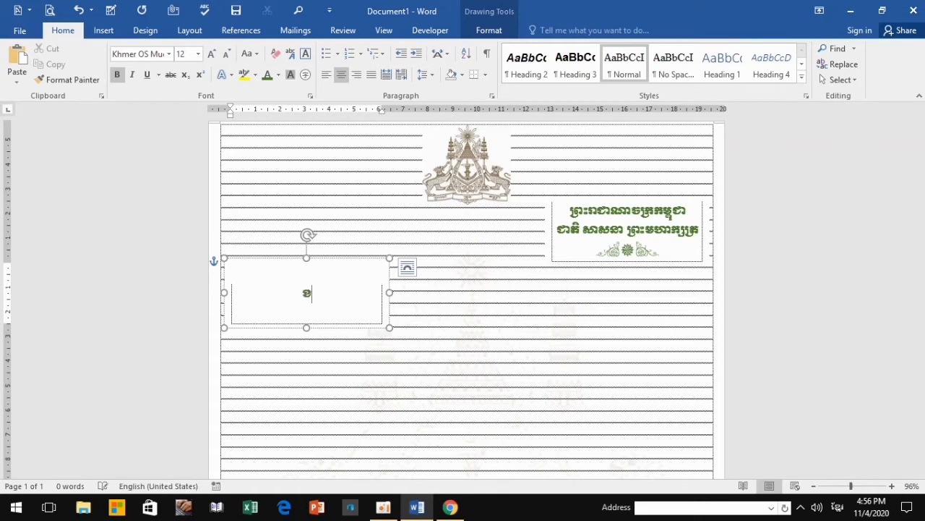
type("េត្")
type("ត ក្")
type("រ")
type("ច")
key("BackSpace")
type("ច")
type(" ស")
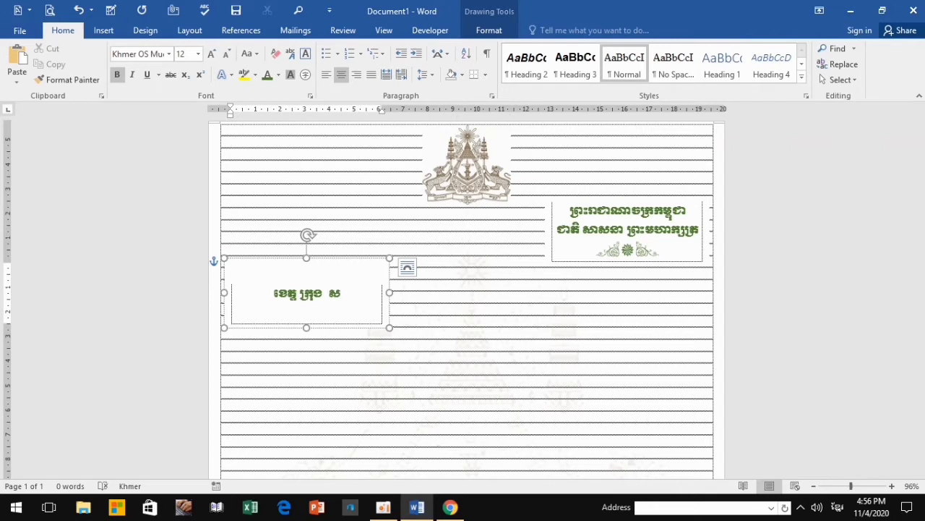
type("ៀមរា")
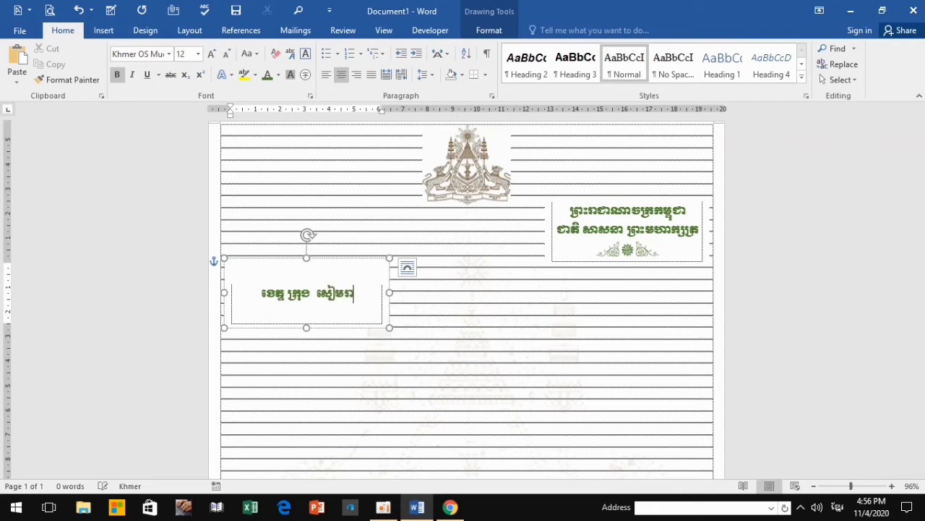
type("ប")
key("BackSpace")
type("ប")
Add the district line 'ស្រុក ខណ្ឌ អខ្គរធំ' (Angkor Thom) and a commune line below.
key("Return")
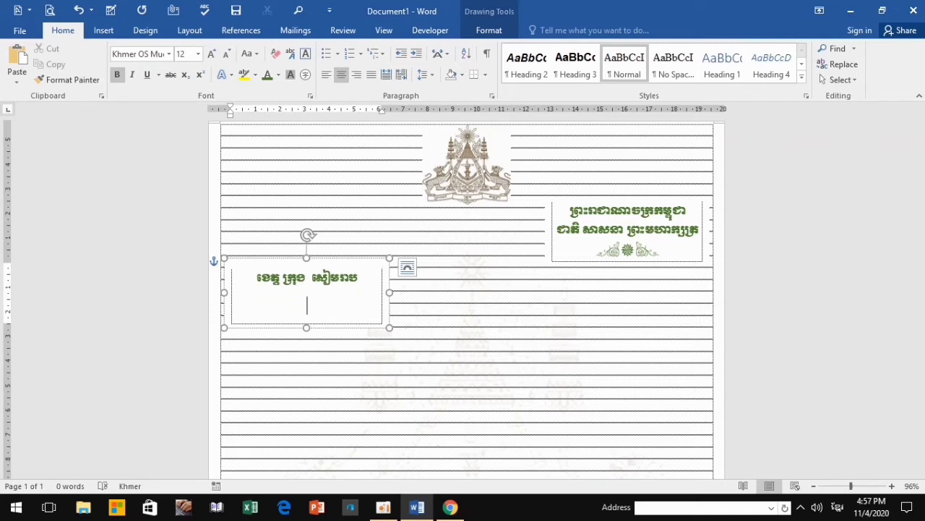
type("ស្រុ")
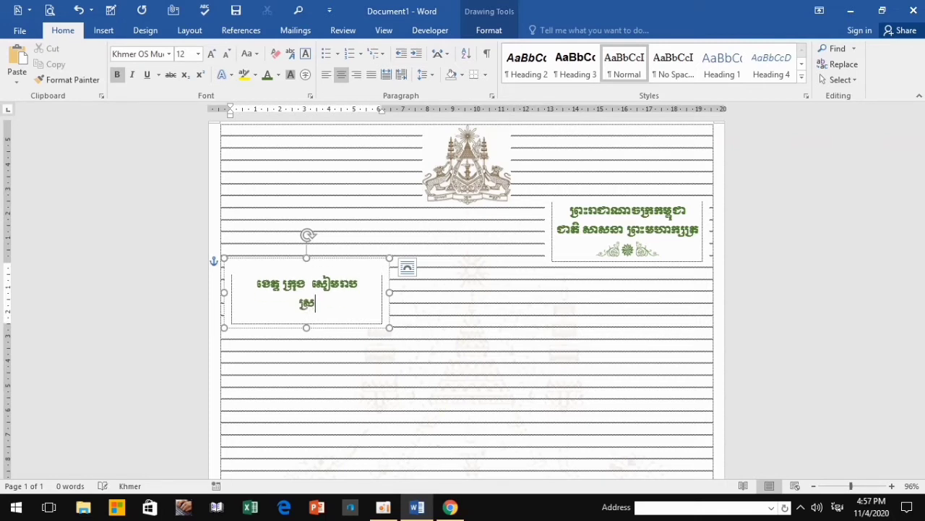
type("ក")
type(" ខណ្ឌ")
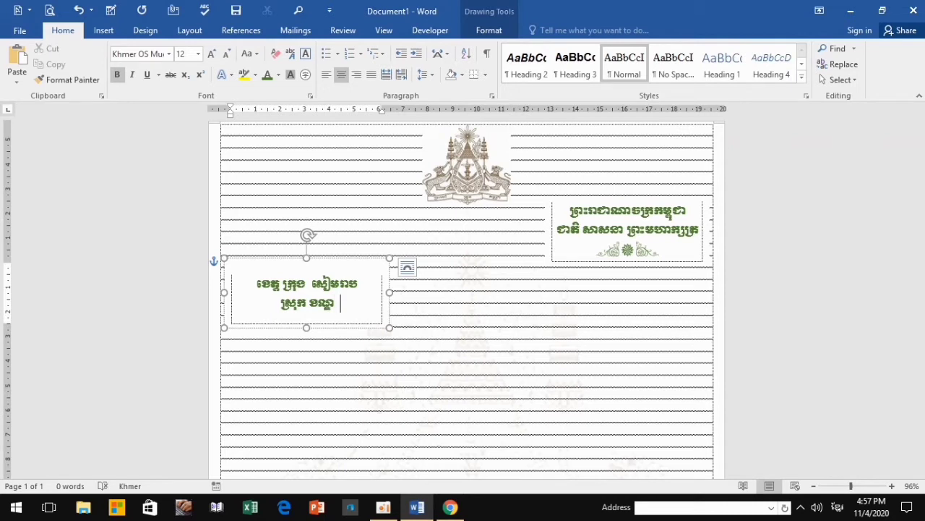
type(" អខ")
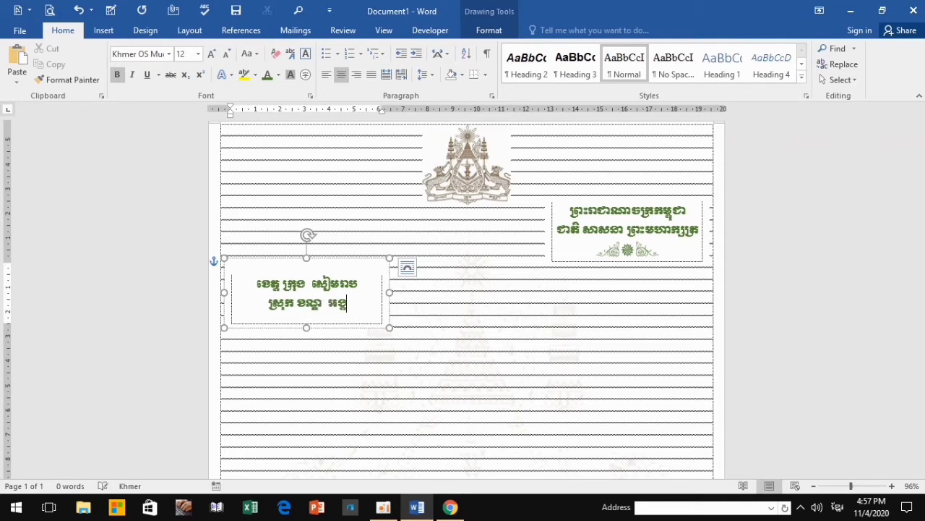
type("្គរធំ")
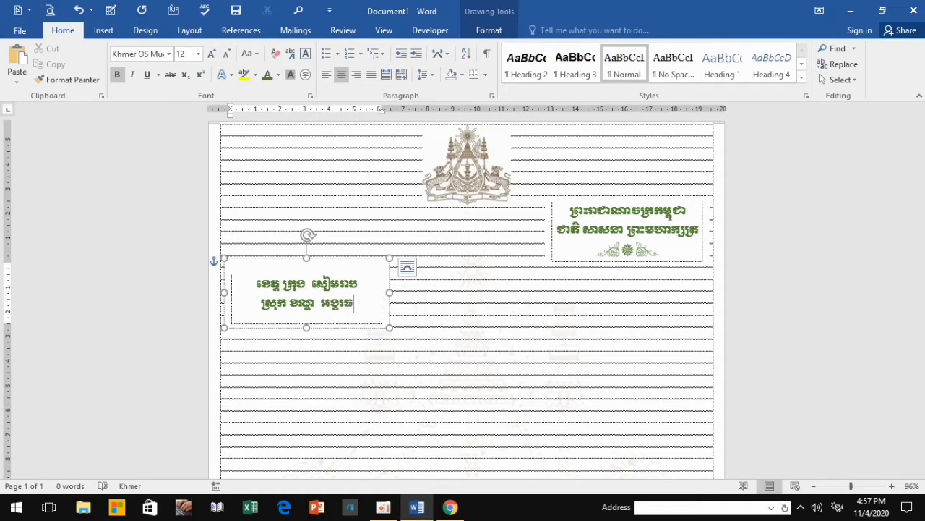
key("Return")
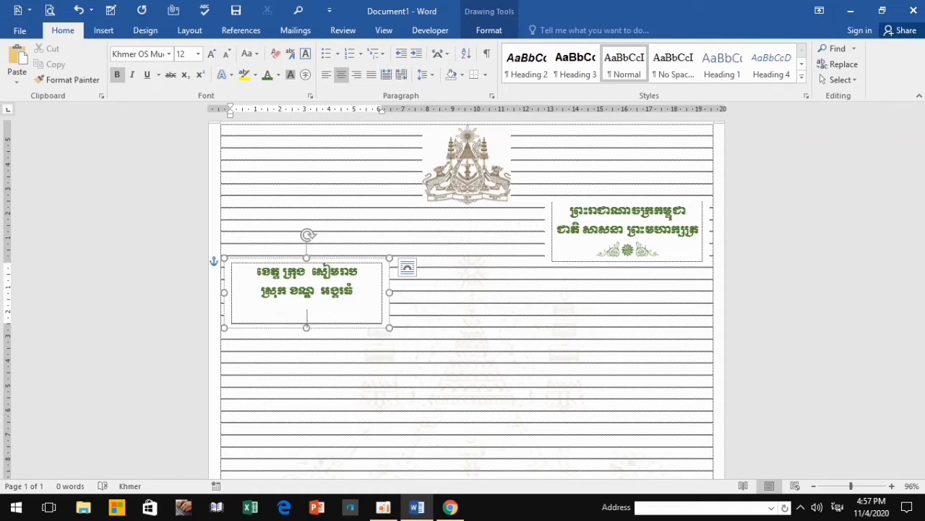
type("ឃ")
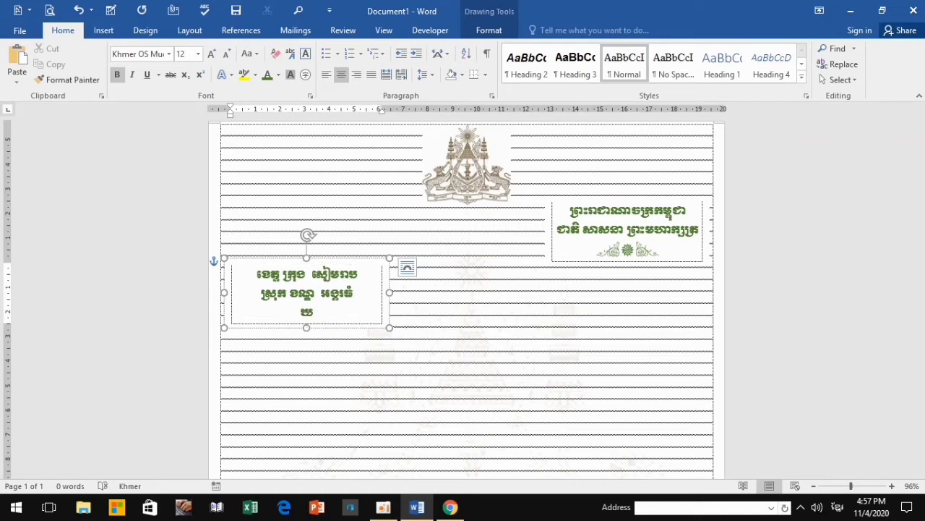
type("។")
key("BackSpace")
type("ុំ")
type(" សខ្ក")
type("ាត")
type("លាខ")
type("ដៃ")
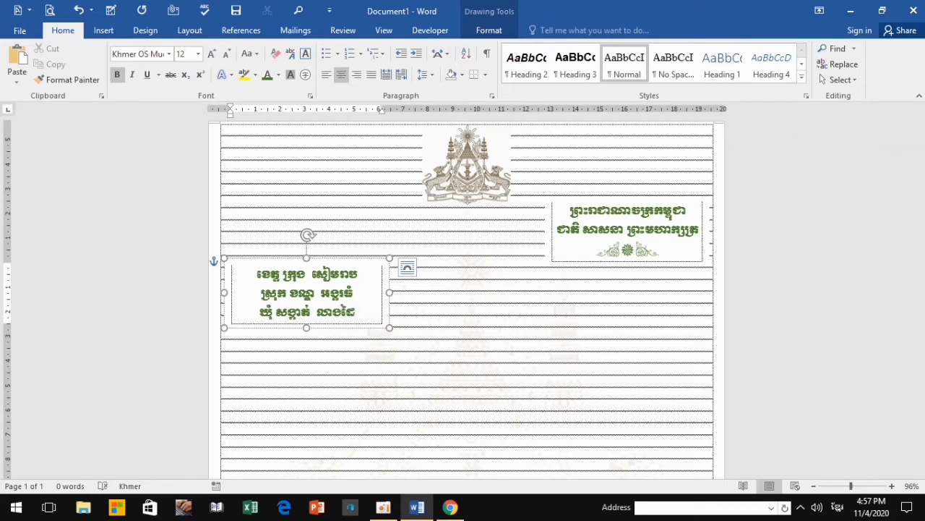
Left-align the address box, narrow it, and reduce its text to 11 with no space before.
key("Escape")
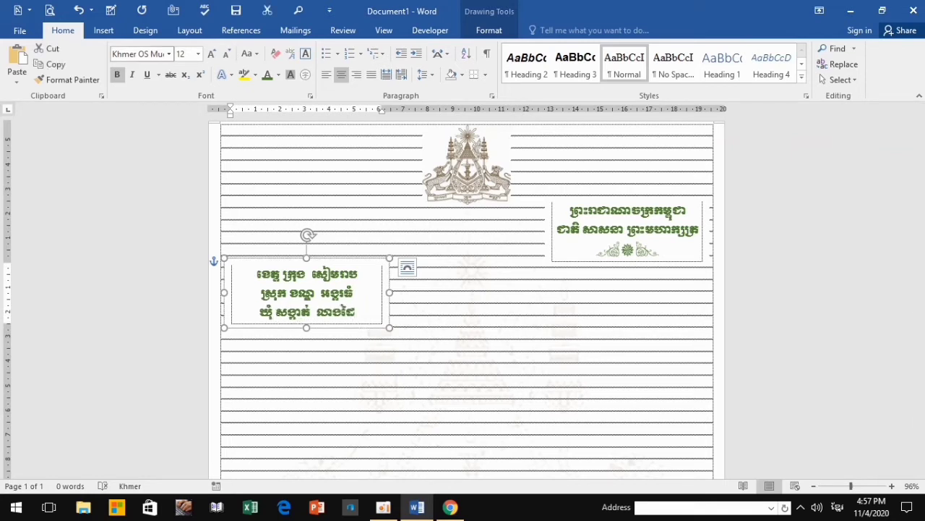
key("ctrl+l")
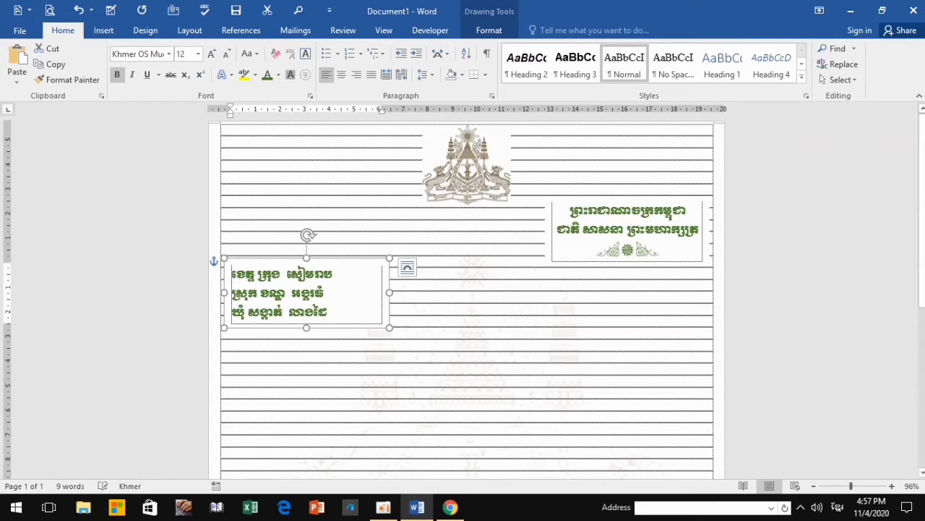
left_click_drag(389, 292, 355, 292)
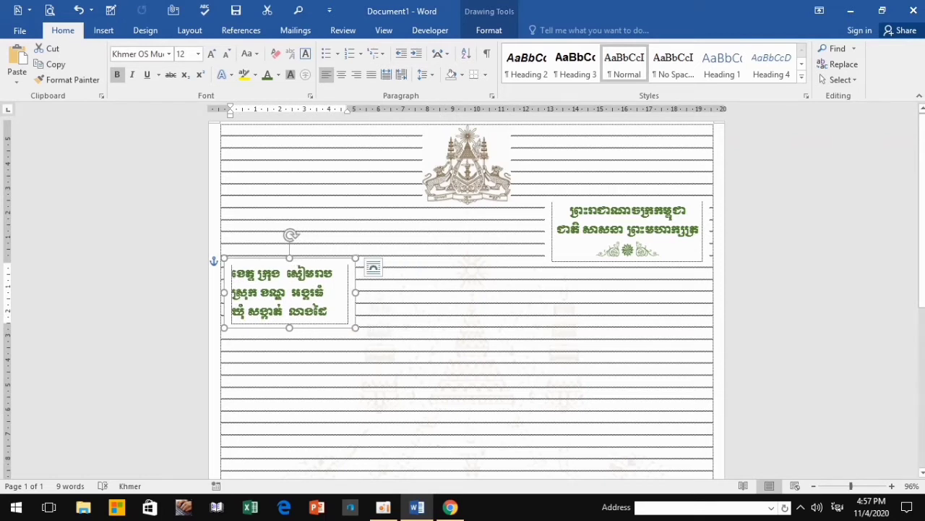
left_click(227, 53)
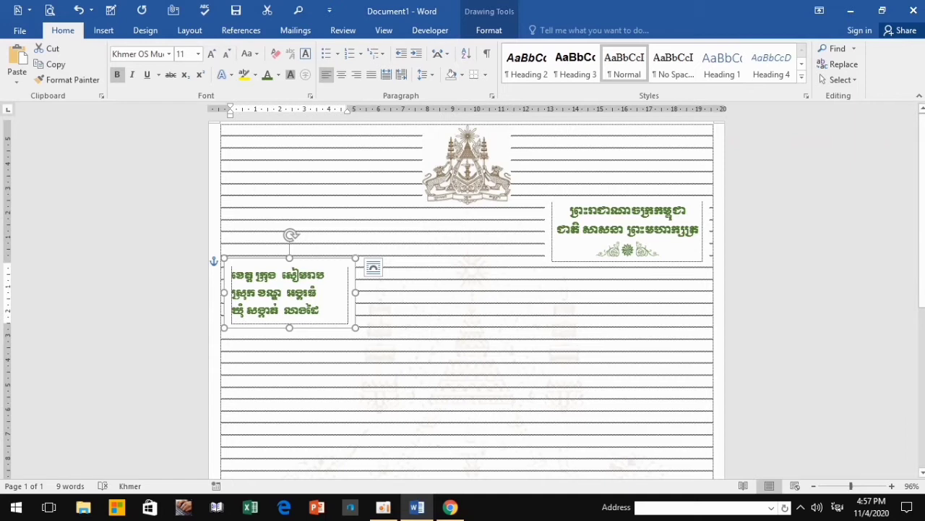
key("ctrl+0")
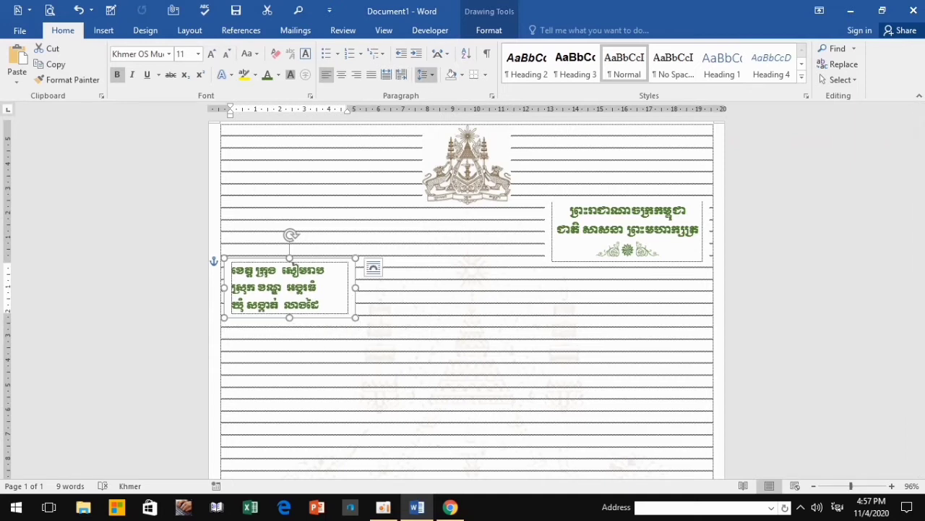
left_click(427, 74)
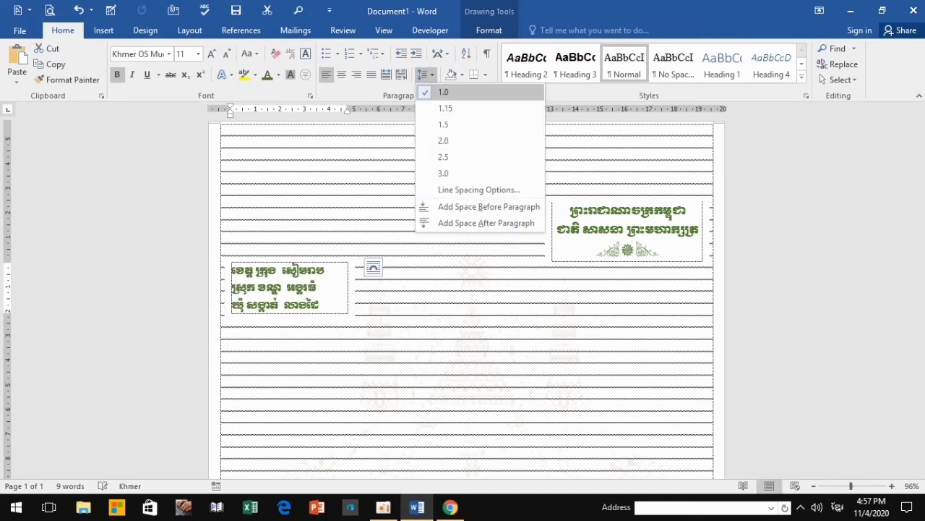
key("Escape")
key("Escape")
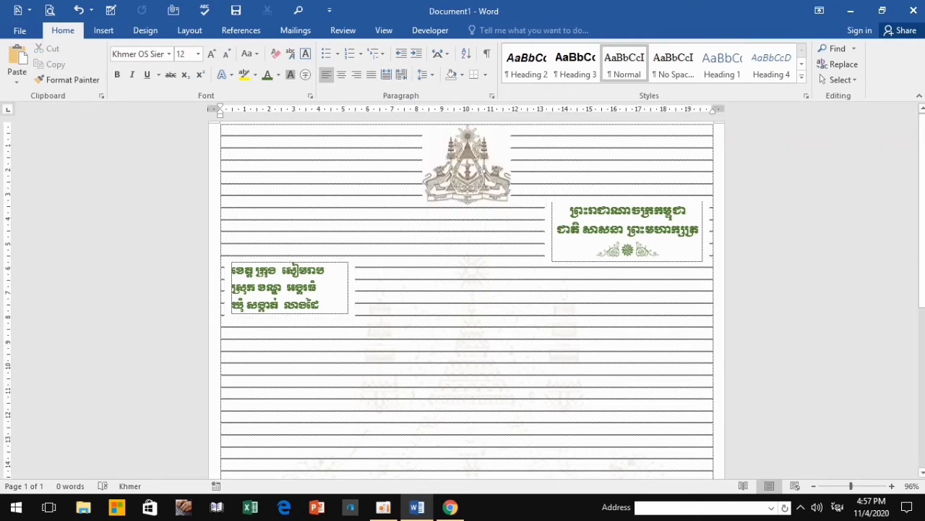
Nudge the address box lower, copy it to the right under the motto box, and select the copy's text.
left_click_drag(292, 265, 291, 274)
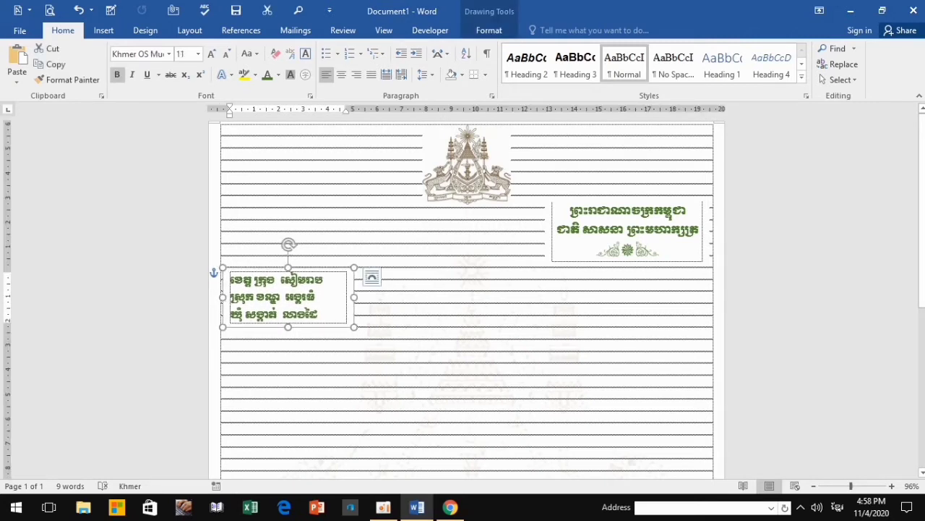
mouse_move(292, 273)
left_mouse_down()
mouse_move(302, 243)
mouse_move(618, 280)
left_mouse_up()
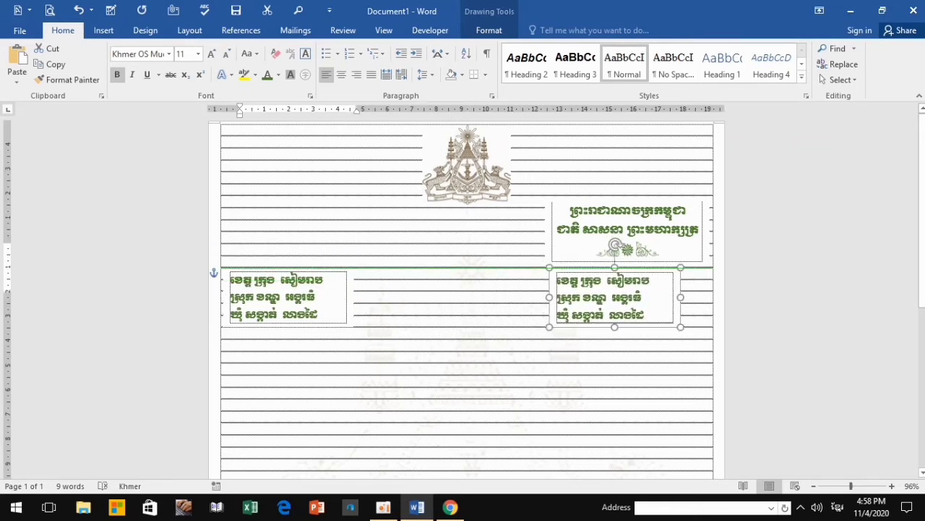
left_click_drag(650, 280, 557, 281)
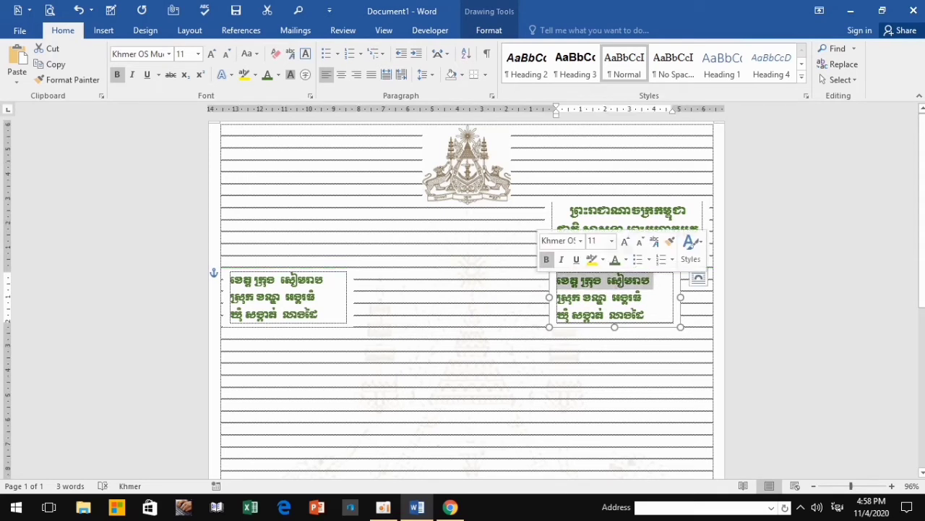
left_click_drag(653, 316, 557, 281)
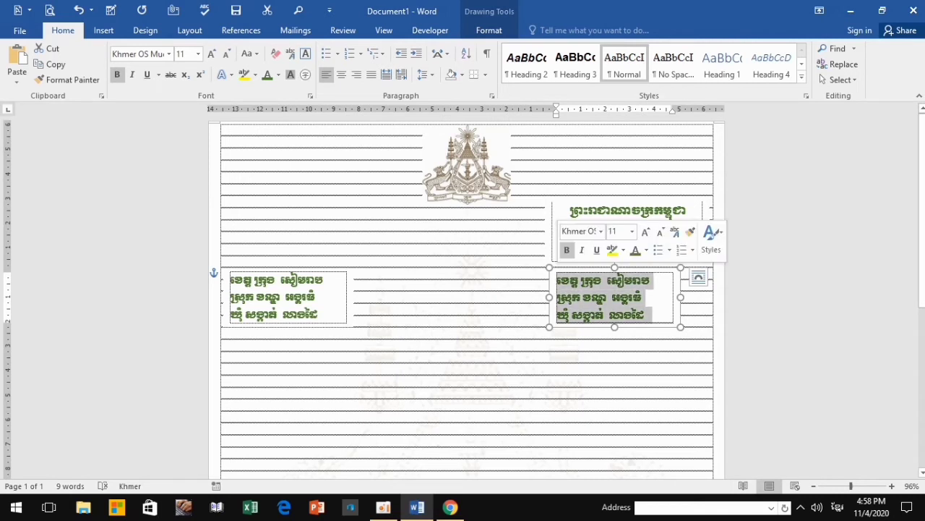
Replace the copied text with 'លេខ ៥០' and a register book line ending '០២ /២០២០'.
key("BackSpace")
type("លេ")
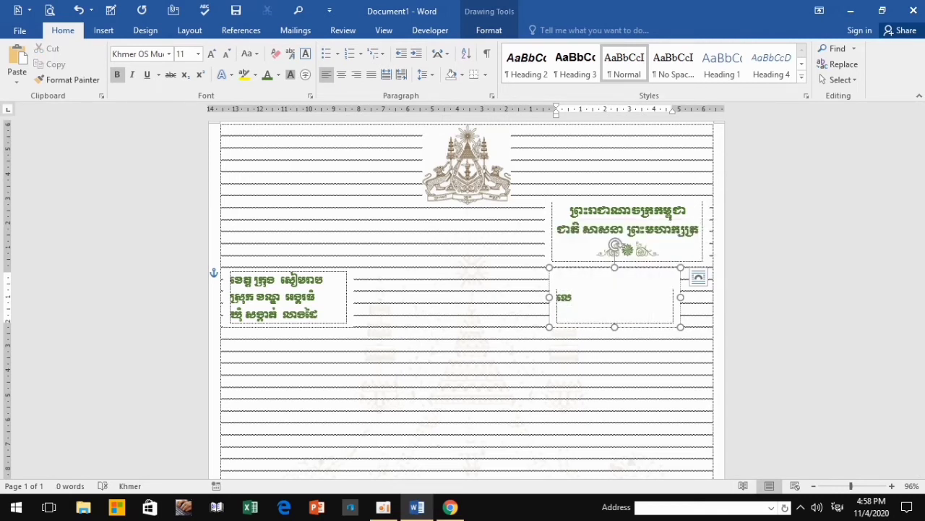
type("ខ")
type("  ៥០")
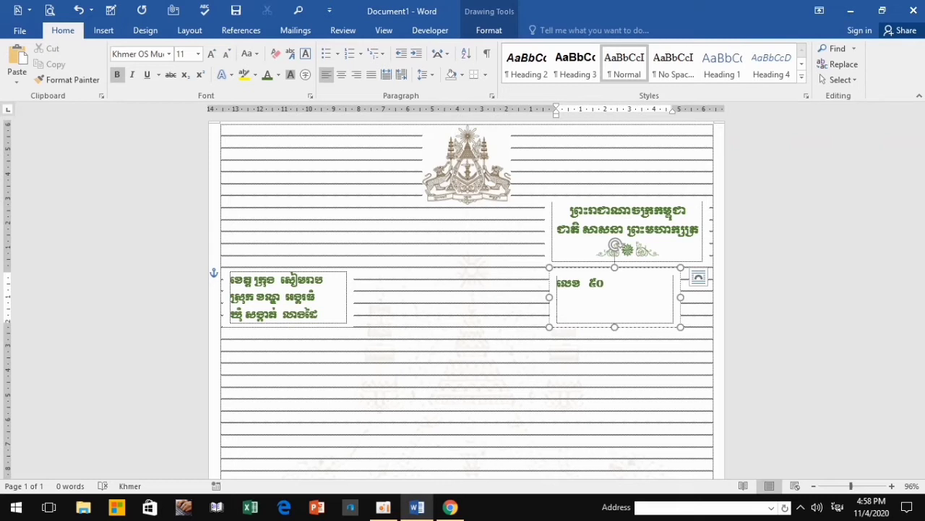
key("Return")
type("សៀ")
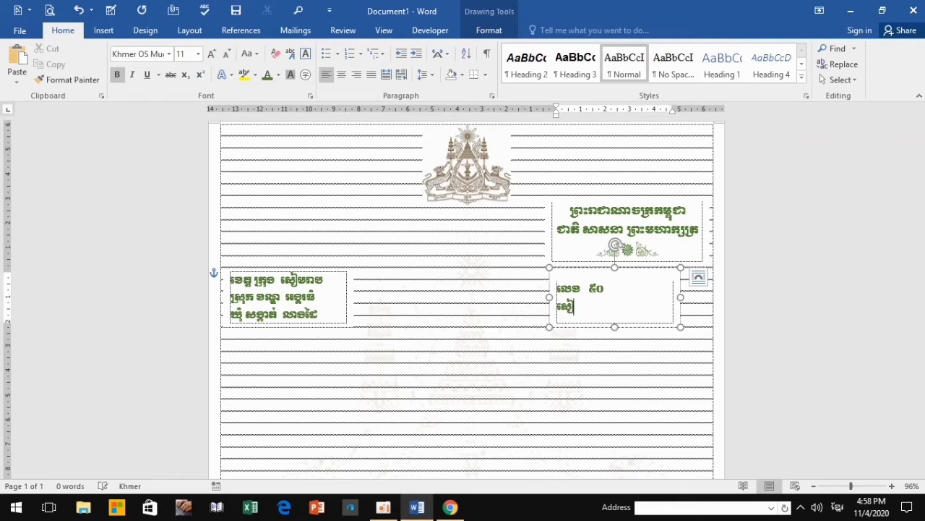
type("មរ")
type("ាក")
type("ន")
key("BackSpace")
type("ណើត")
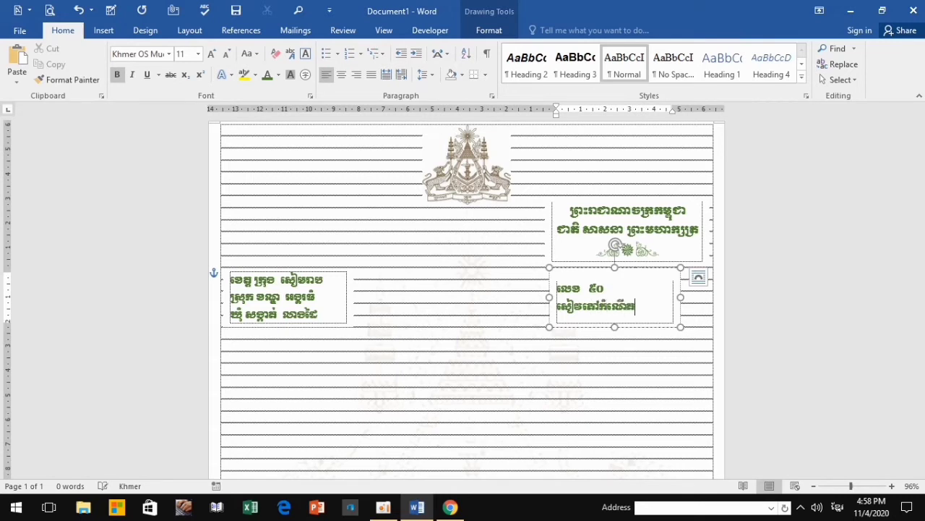
type("លេ")
type("ខ")
type(" ០")
type("២ ")
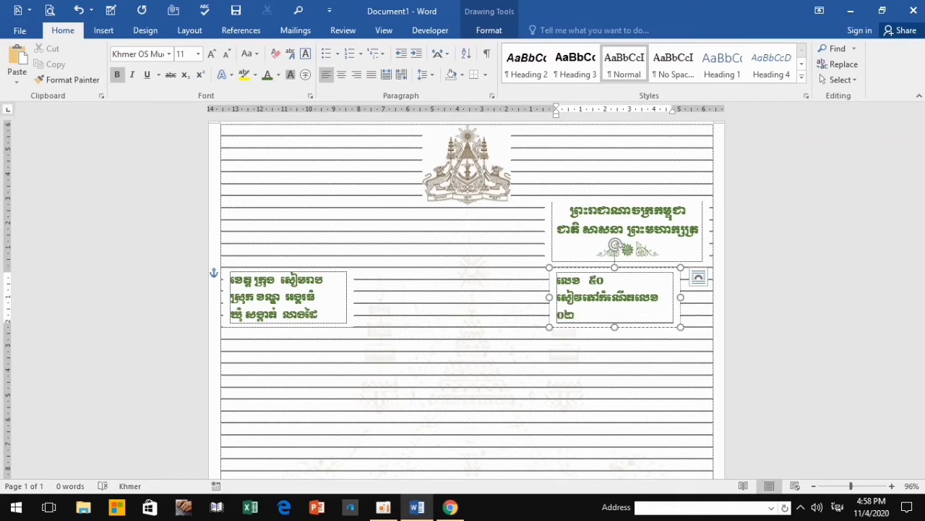
type("/")
type("២")
type("០")
type("២០")
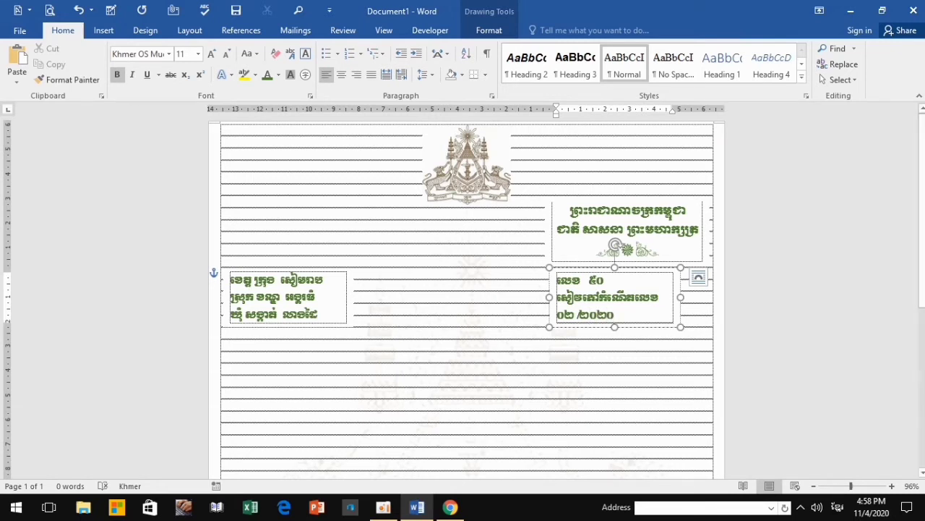
Add the year line 'ឆ្នាំ ២០២០' in Khmer OS Muol Light, size 12.
left_click_drag(615, 327, 614, 354)
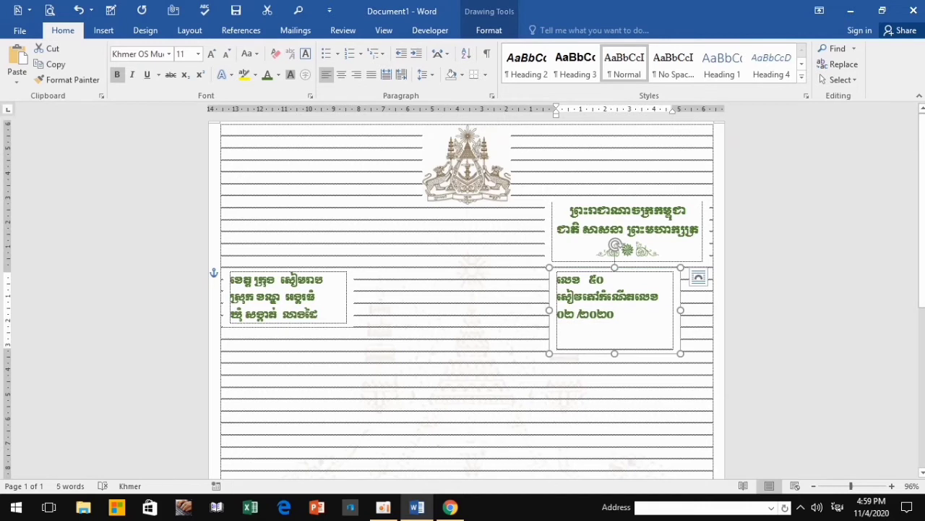
left_click(561, 338)
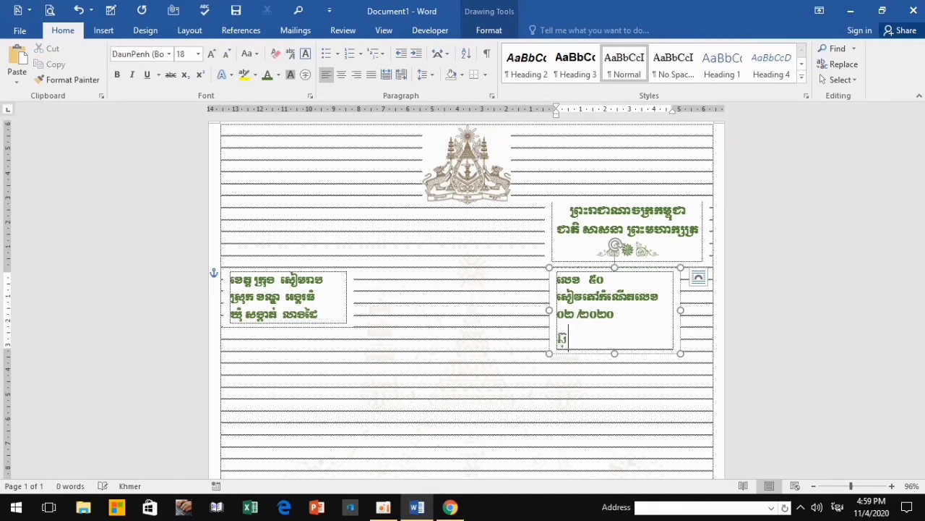
type("្វ")
type("ាំ")
type(" ២០២០")
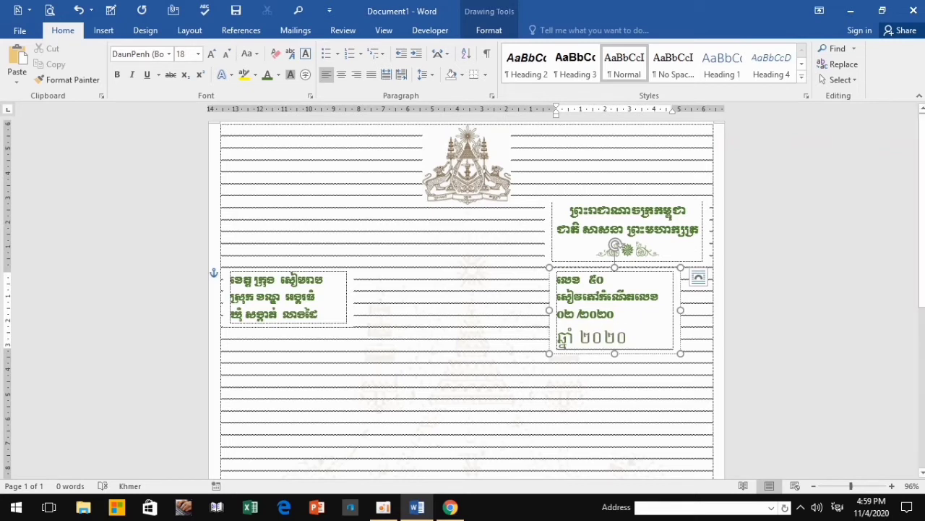
key("ctrl+shift+Left")
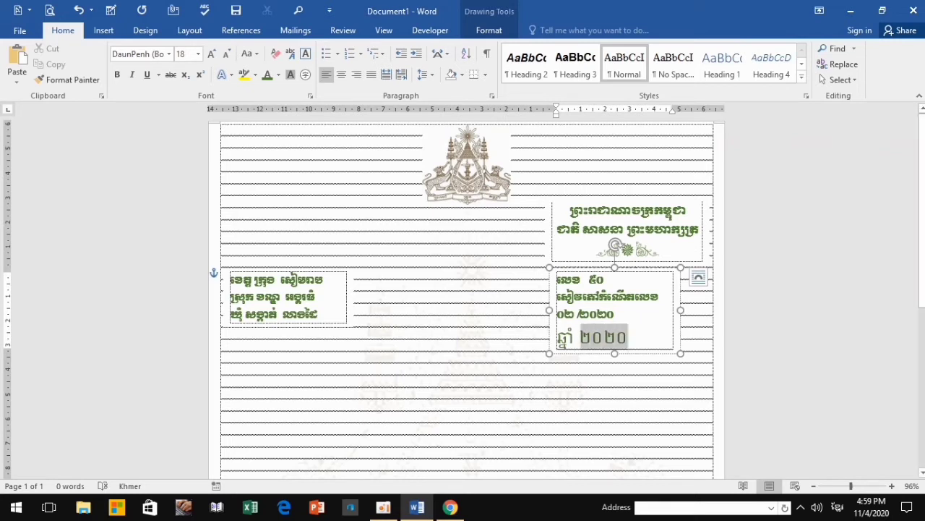
key("ctrl+shift+Left")
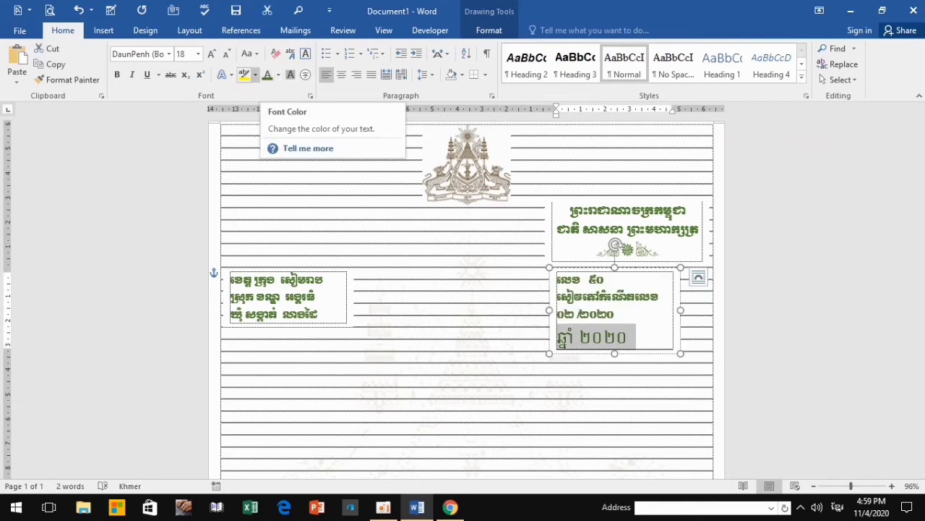
left_click(169, 54)
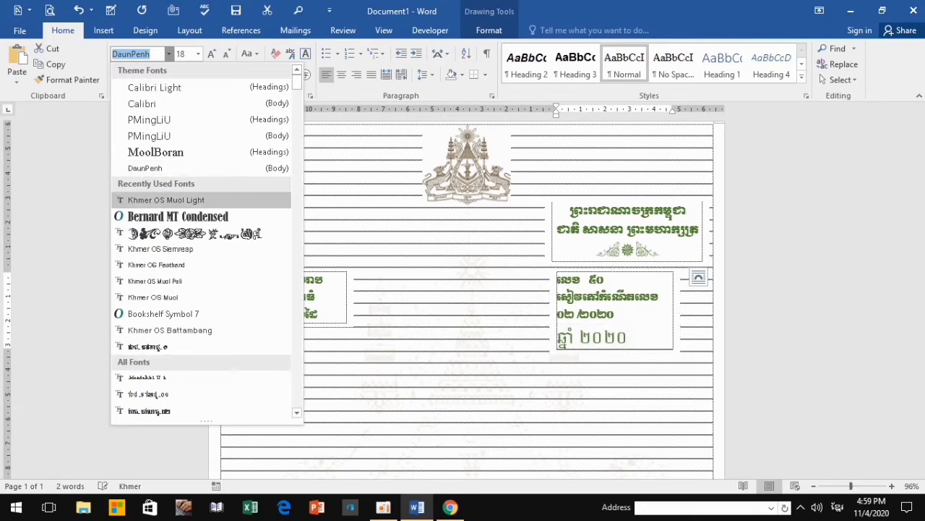
left_click(167, 199)
left_click(226, 54)
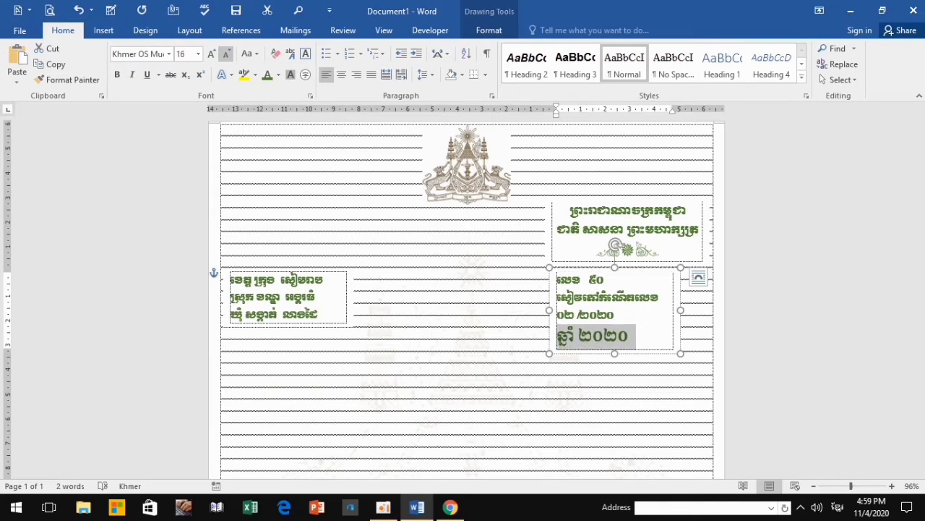
left_click(226, 54)
left_click(226, 53)
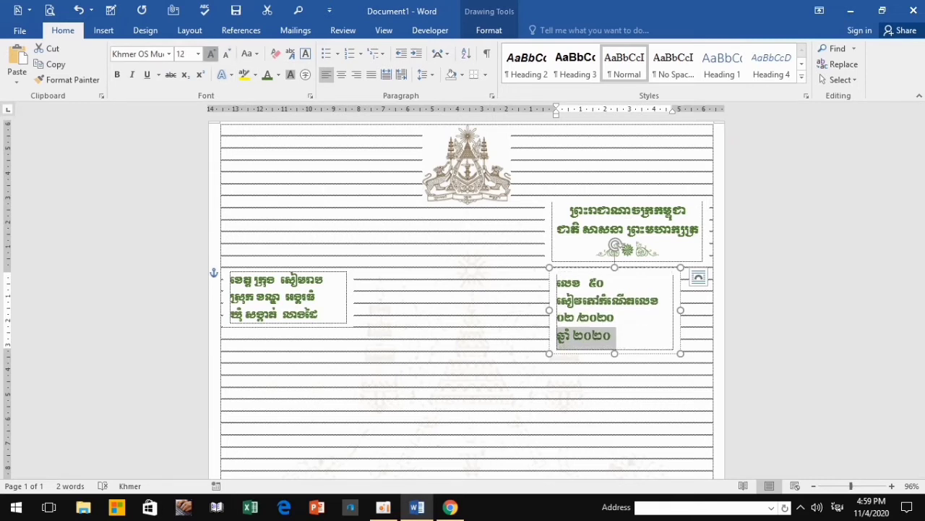
left_click(211, 54)
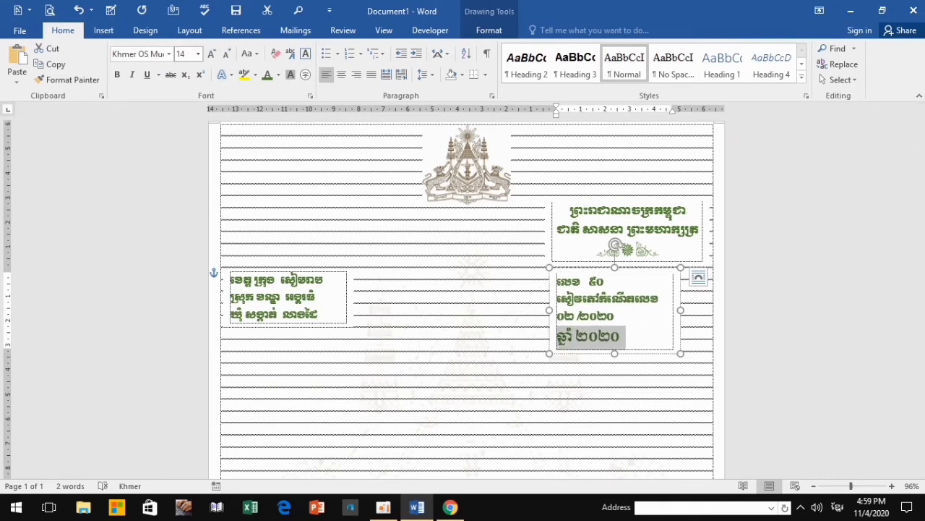
left_click(227, 53)
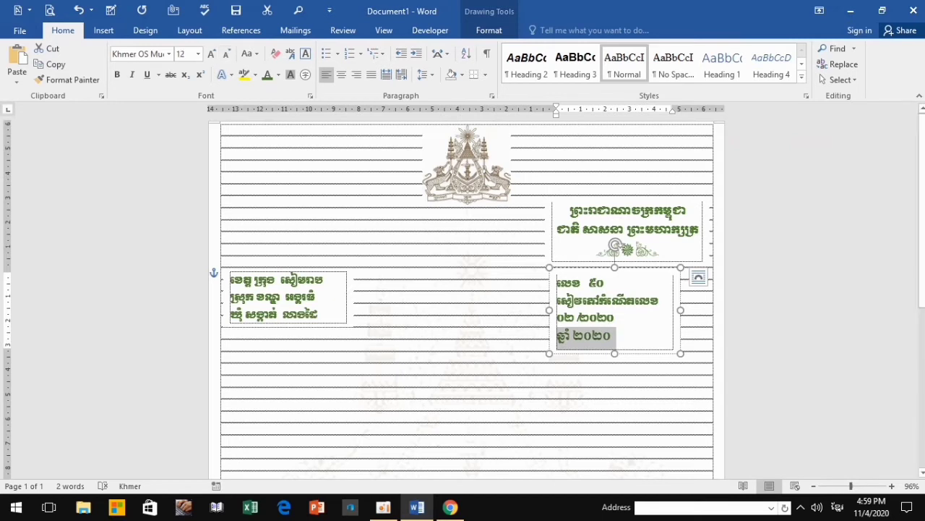
Widen the right-hand box on both sides and shorten it to fit its text.
left_click_drag(681, 309, 710, 309)
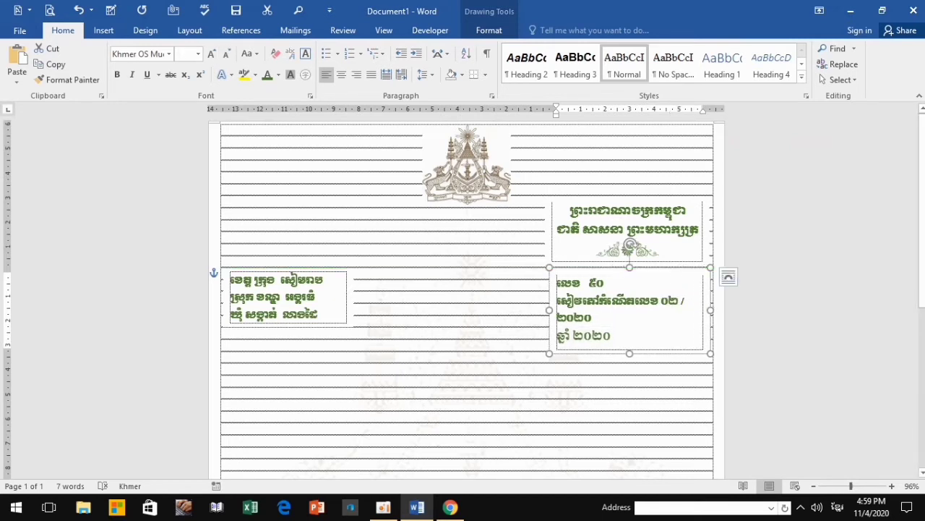
left_click_drag(550, 309, 532, 310)
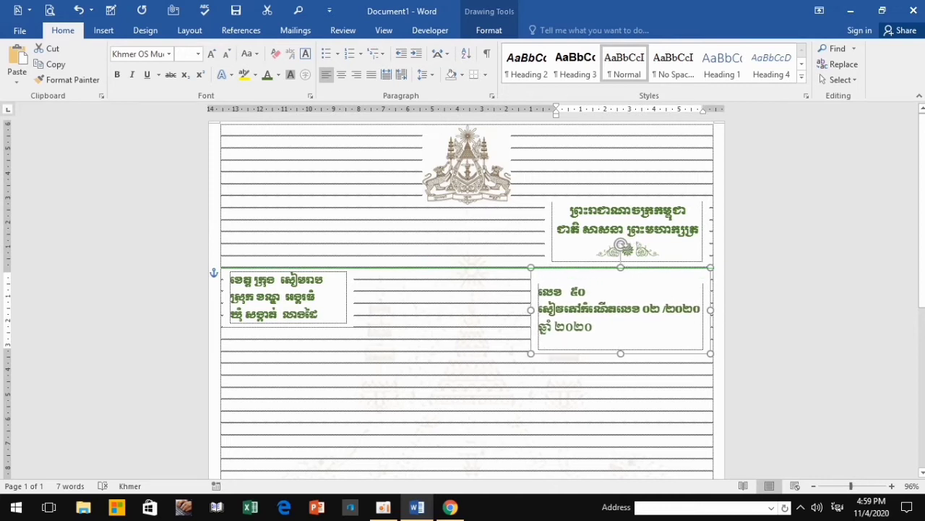
left_click_drag(620, 353, 620, 331)
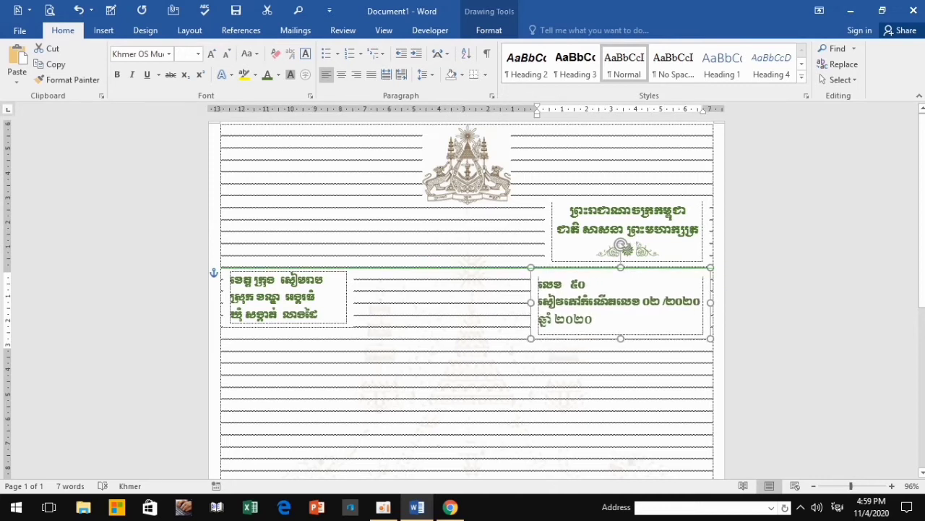
key("Escape")
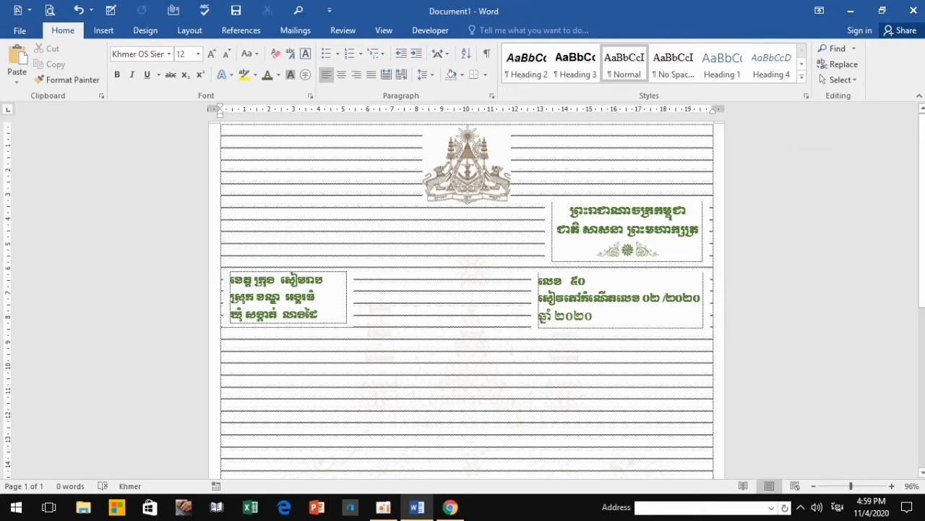
Enlarge the national emblem to 4 × 5.15 cm and recolour it gold.
left_click(466, 165)
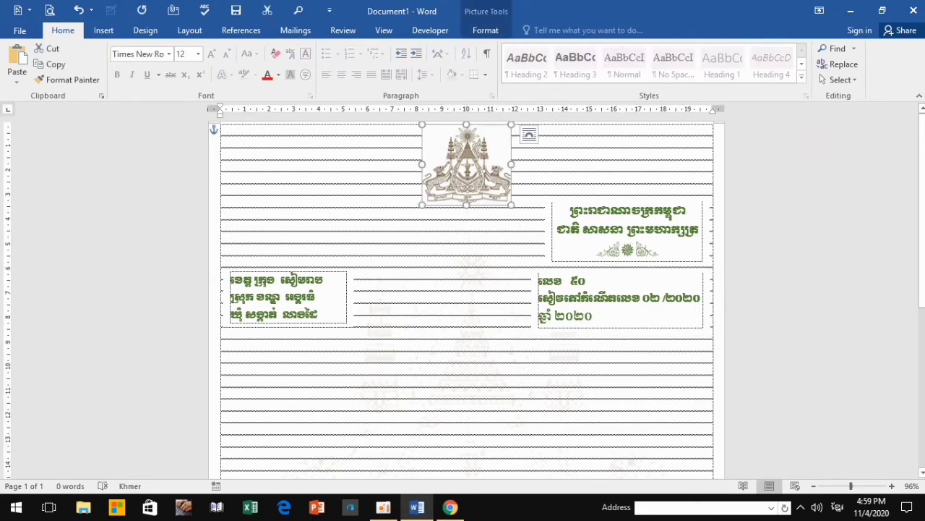
left_click_drag(422, 205, 383, 224)
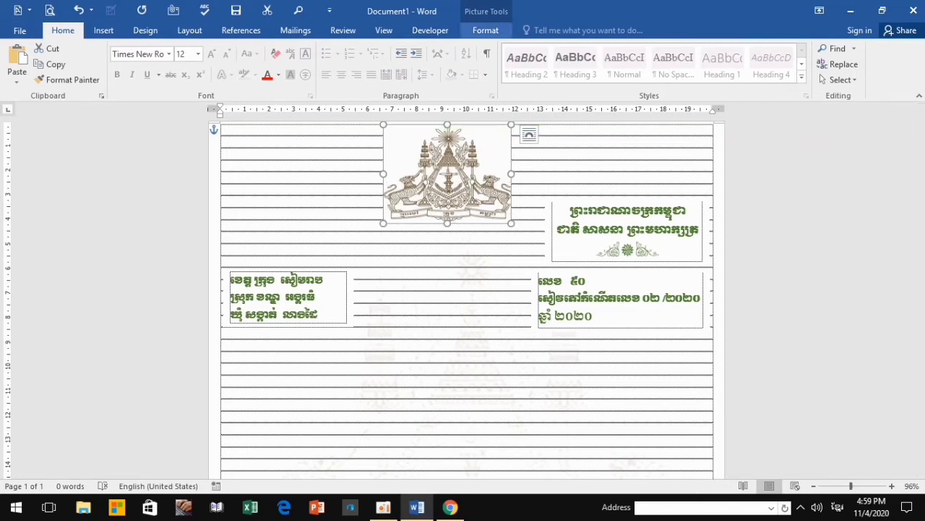
left_click(486, 30)
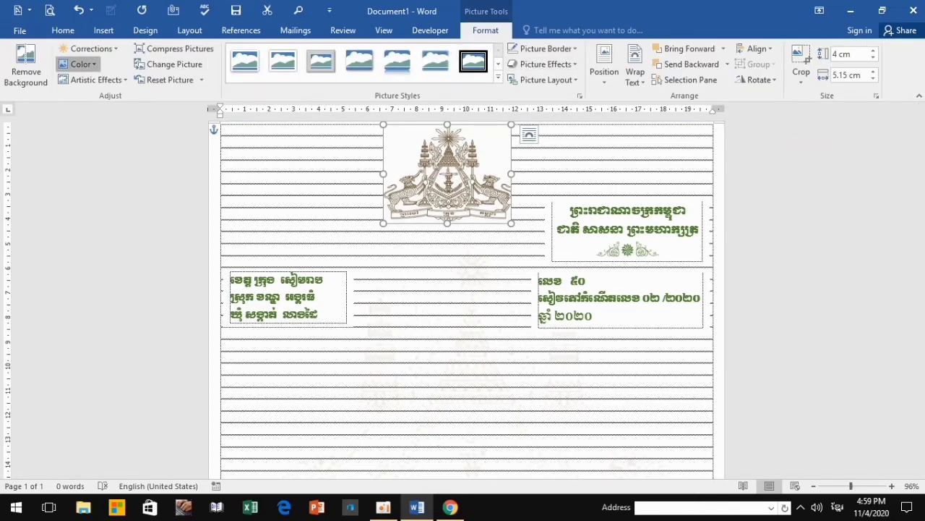
left_click(79, 64)
left_click(374, 112)
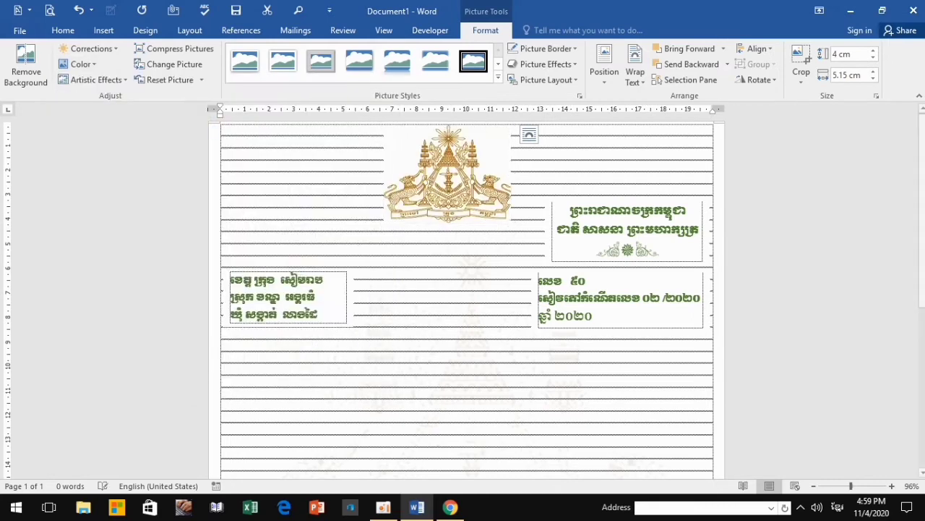
left_click(292, 274)
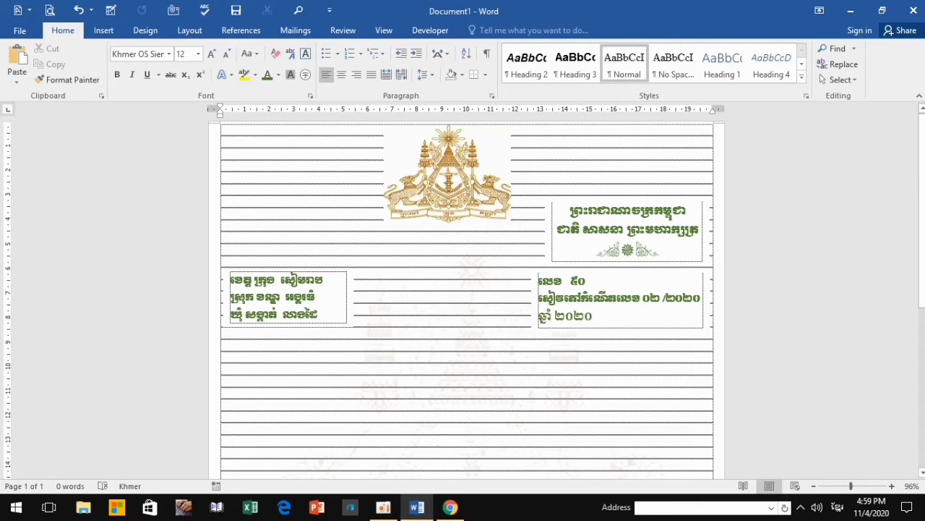
left_click(291, 274)
key("Escape")
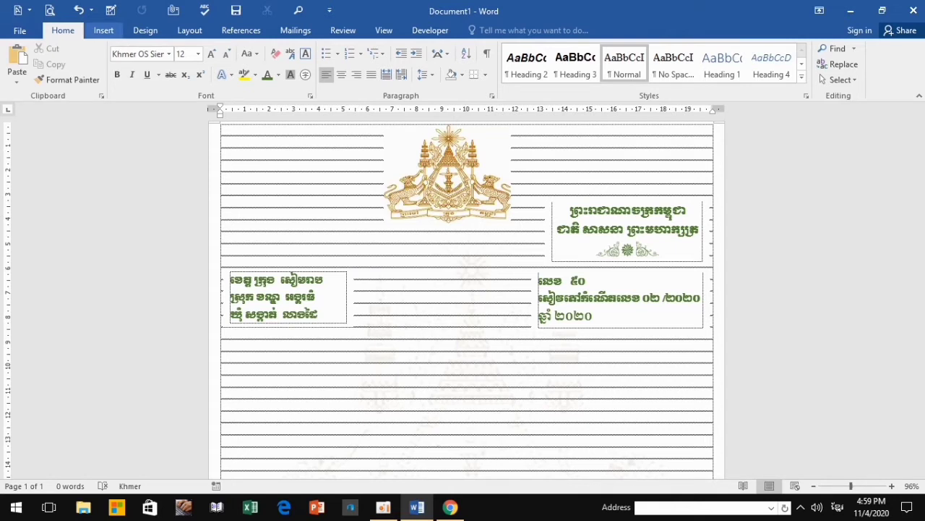
left_click(103, 30)
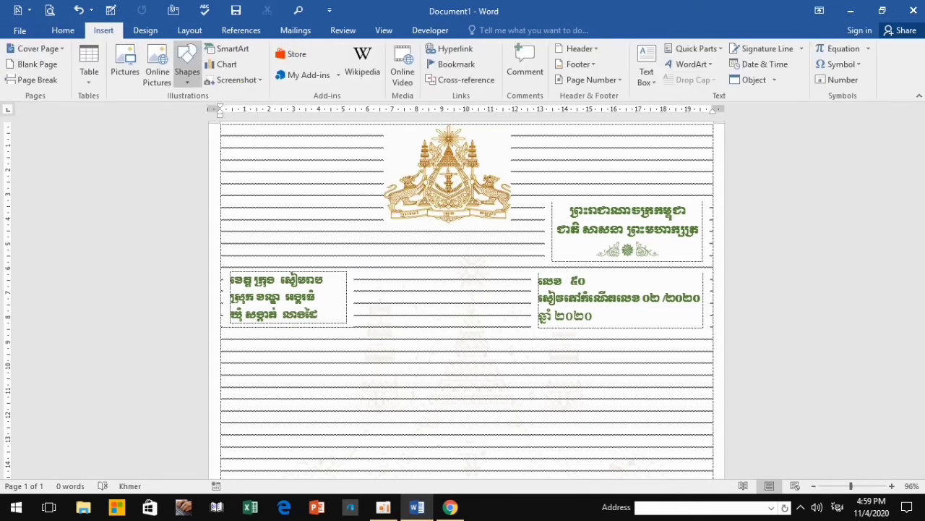
Draw a rectangle below the header boxes titled 'សំបុត្រកំណើត' with a white outlined style.
left_click(187, 72)
left_click(191, 139)
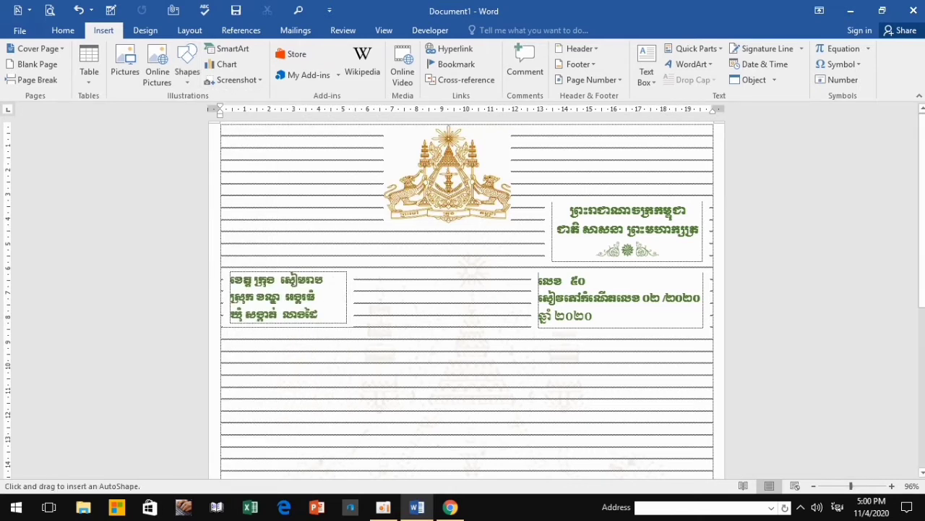
left_click_drag(374, 328, 514, 361)
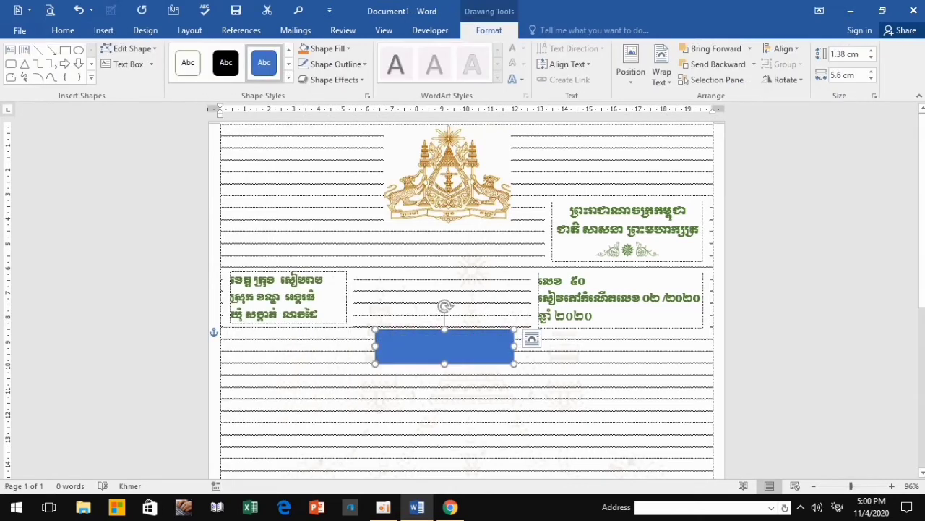
key("Up")
key("Right")
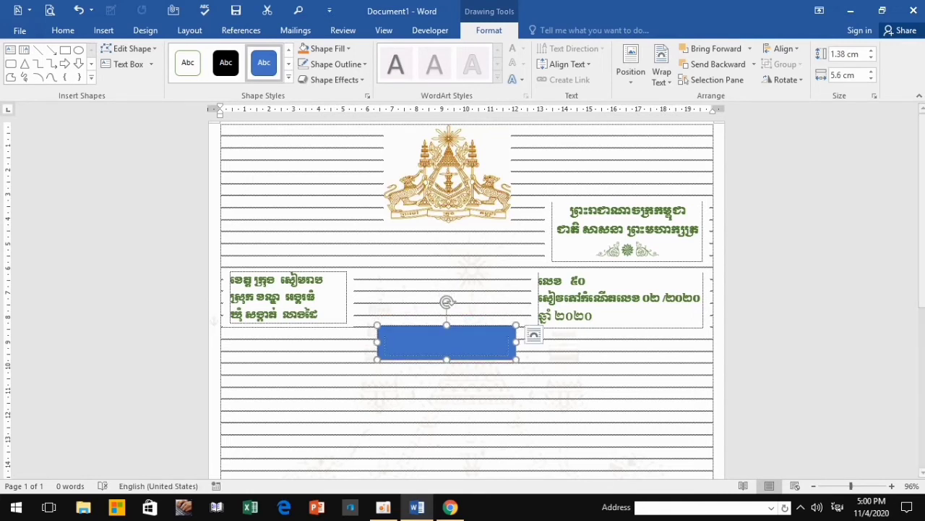
type("សំបុ")
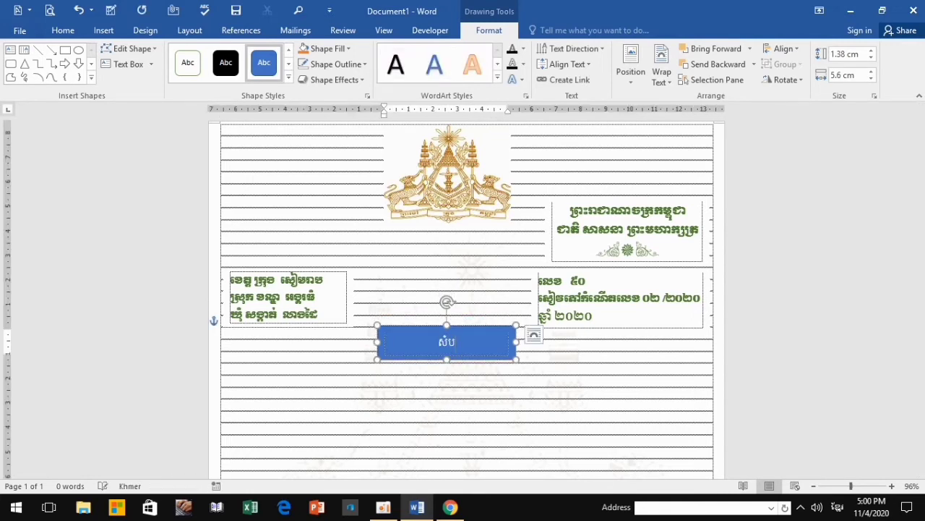
type("ត្រ")
type("កំ")
type("ណើត")
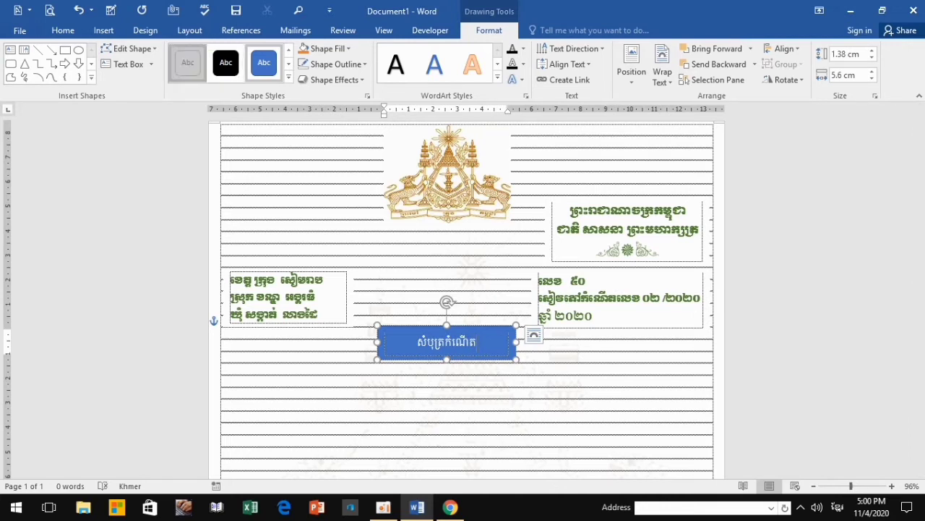
left_click(187, 62)
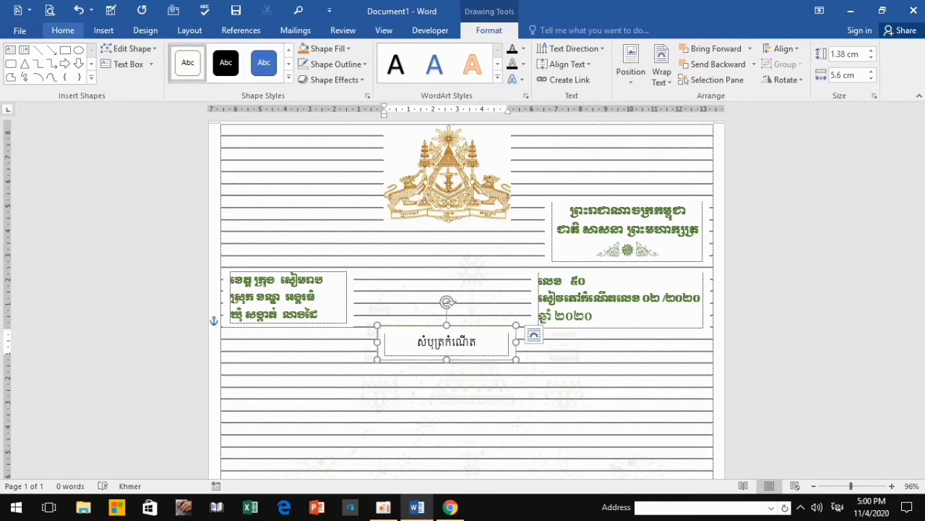
Set the title text in Khmer OS Muol Light and change its text colour.
left_click(62, 30)
left_click(169, 53)
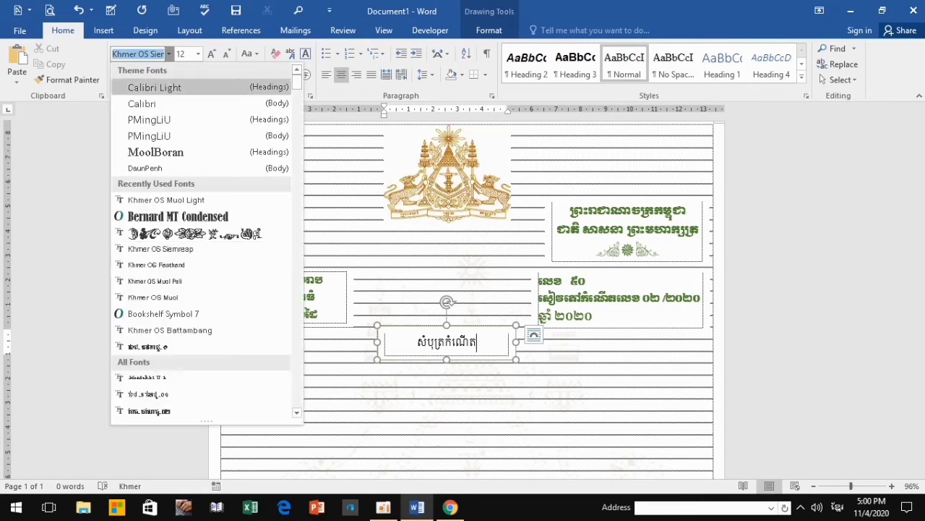
left_click(181, 200)
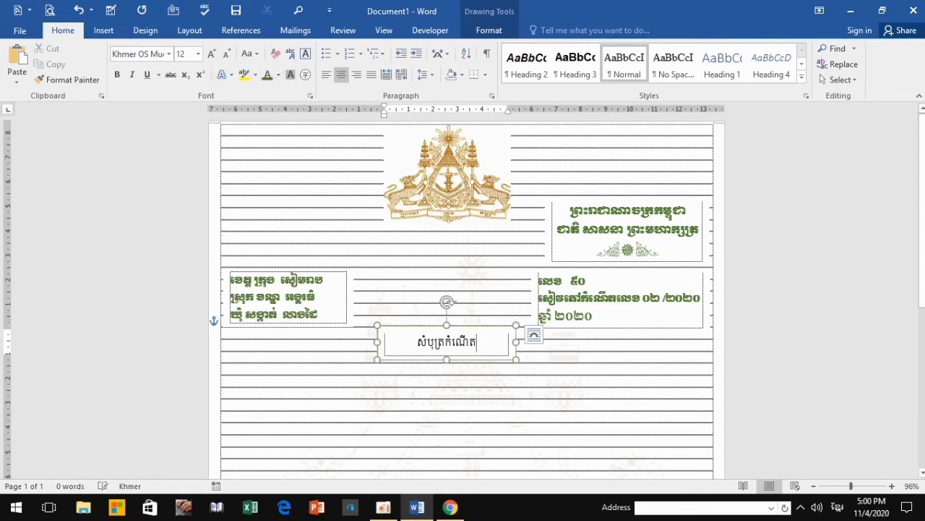
key("ctrl+a")
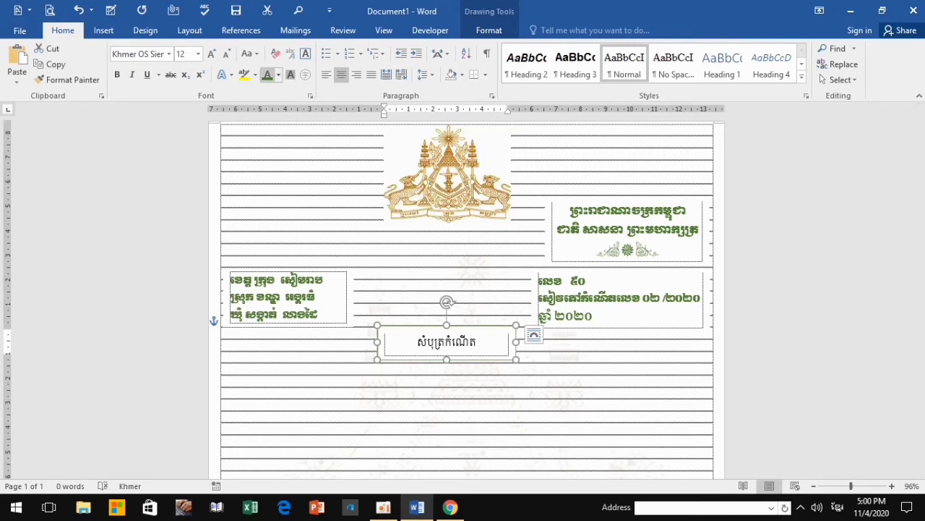
left_click(267, 75)
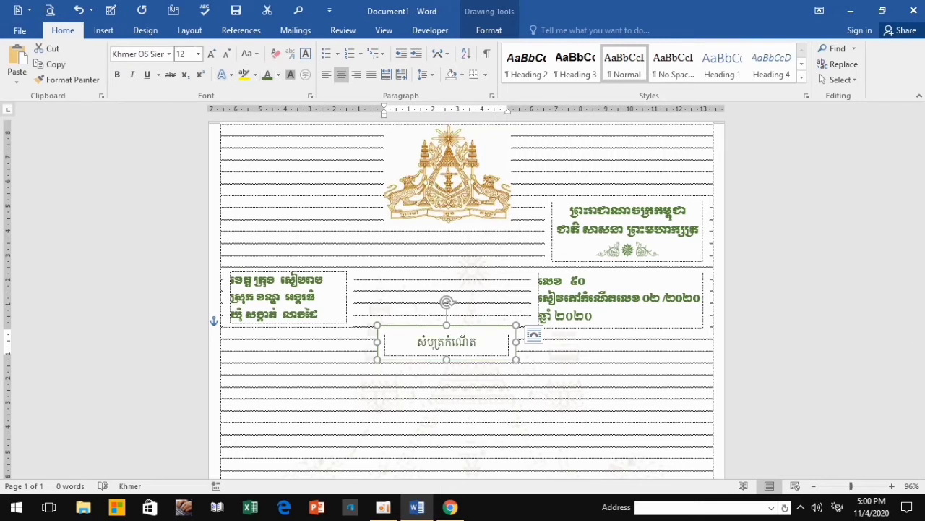
left_click(169, 54)
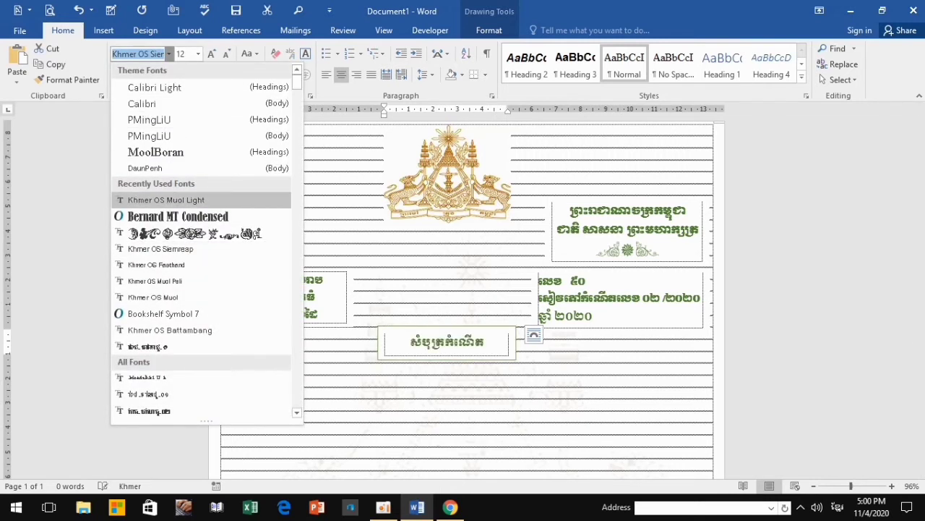
left_click(181, 199)
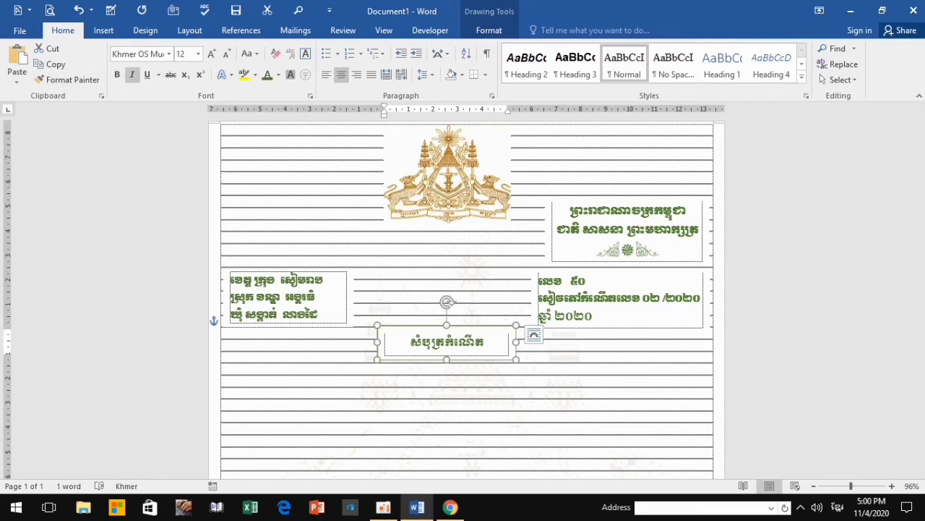
Make the title bold and enlarge it to 16 pt.
left_click(116, 75)
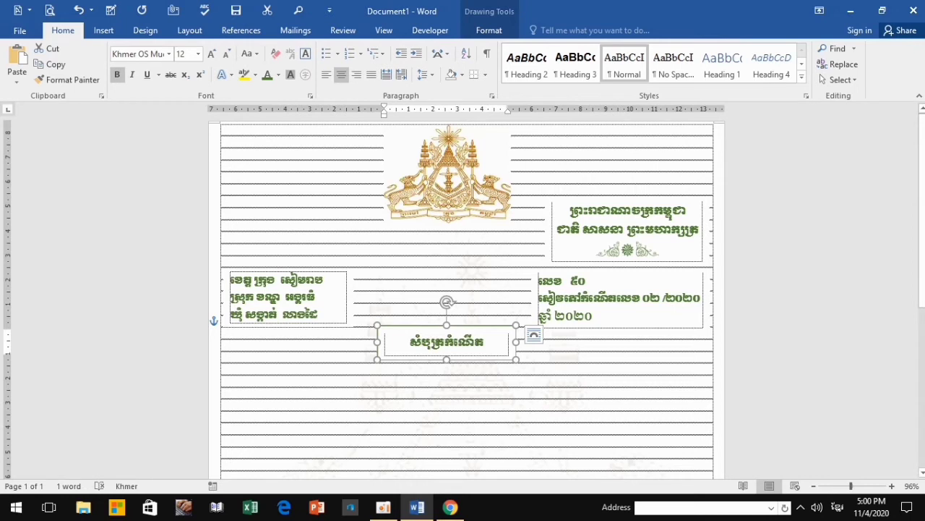
left_click(211, 53)
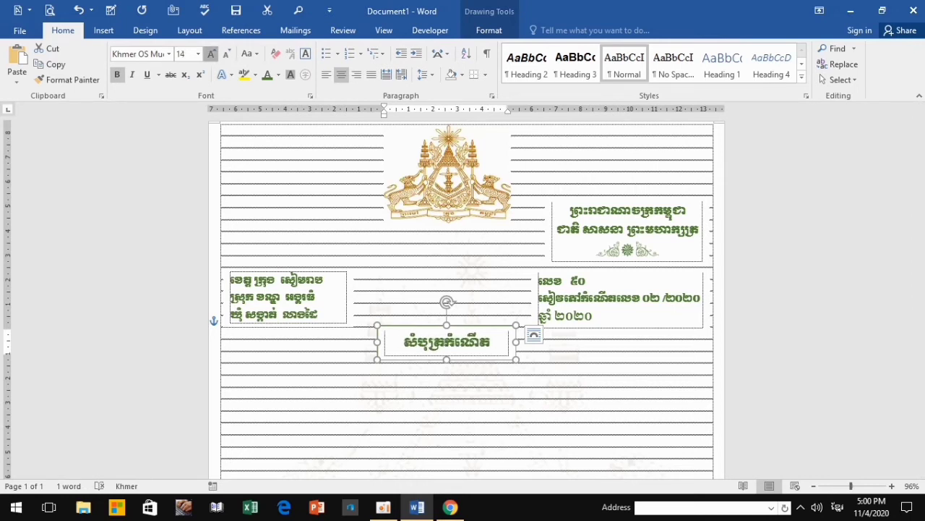
left_click(211, 54)
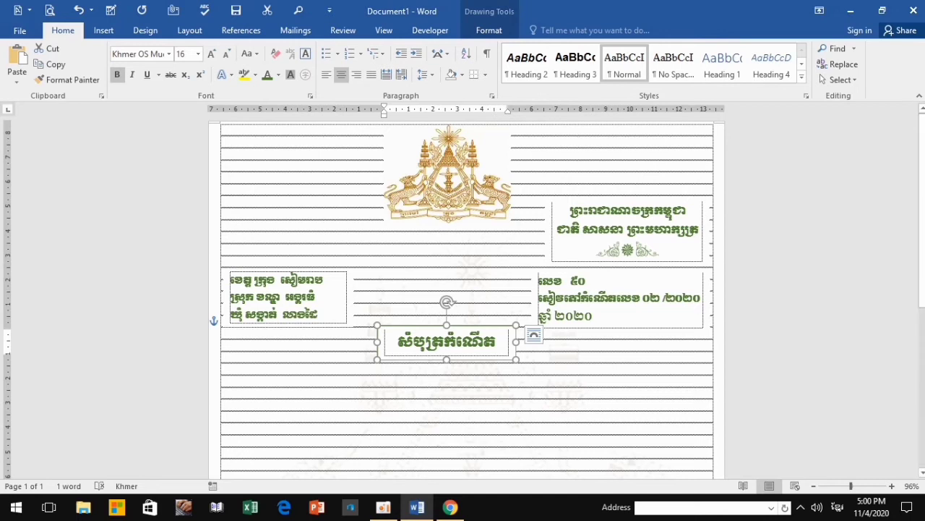
key("Escape")
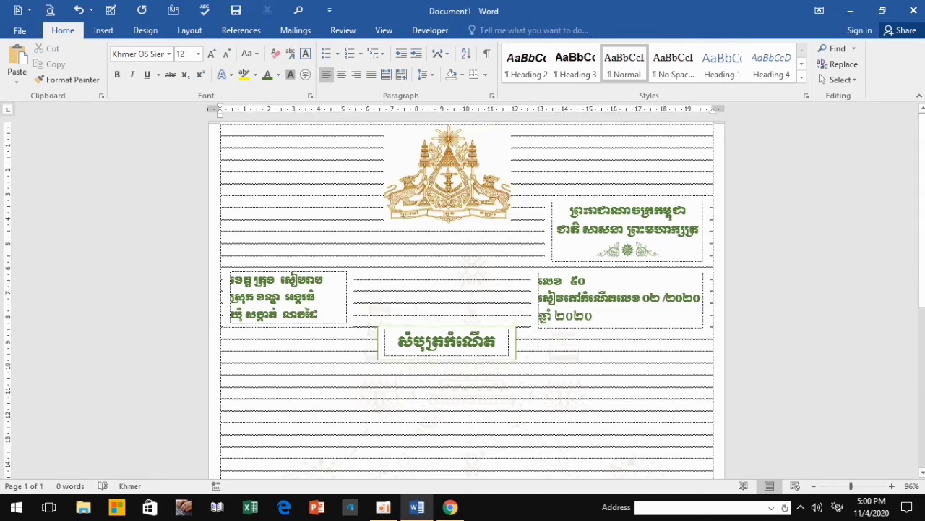
scroll(463, 296, "down", 1)
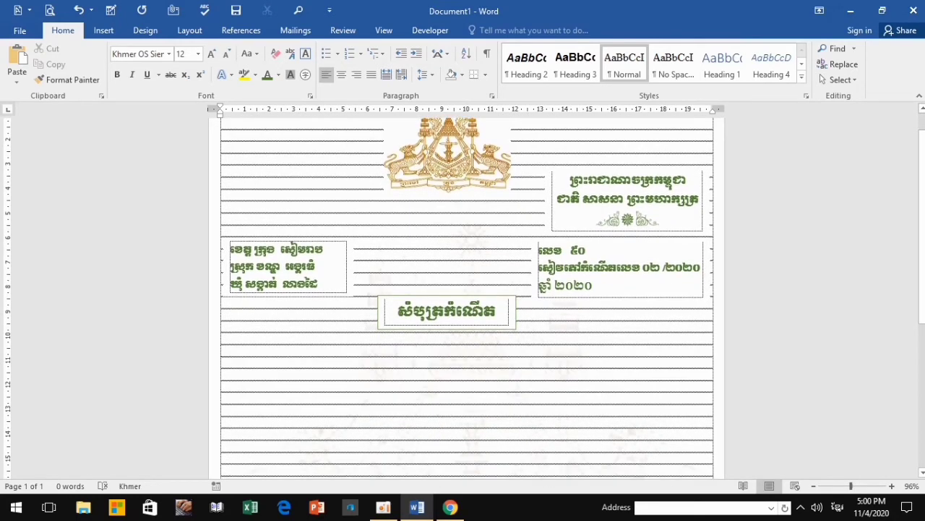
key("ctrl+p")
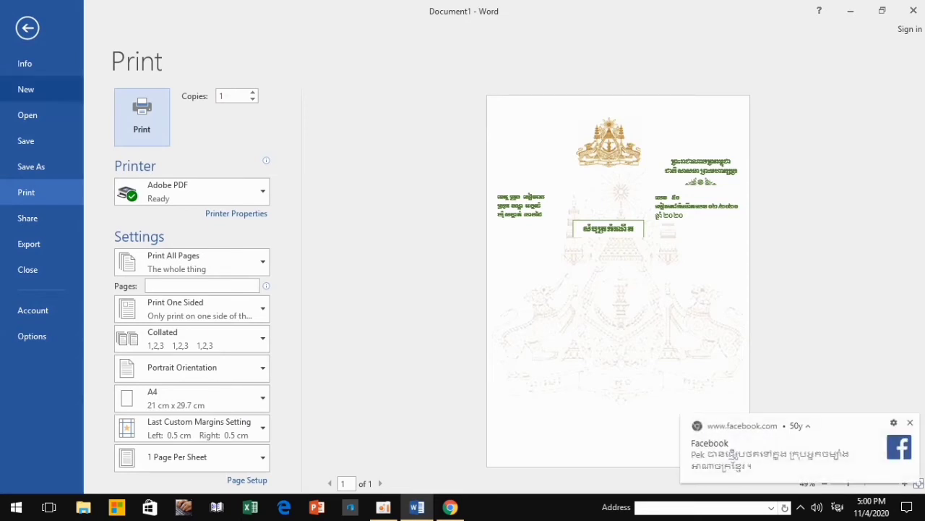
left_click(27, 27)
scroll(291, 245, "down", 3)
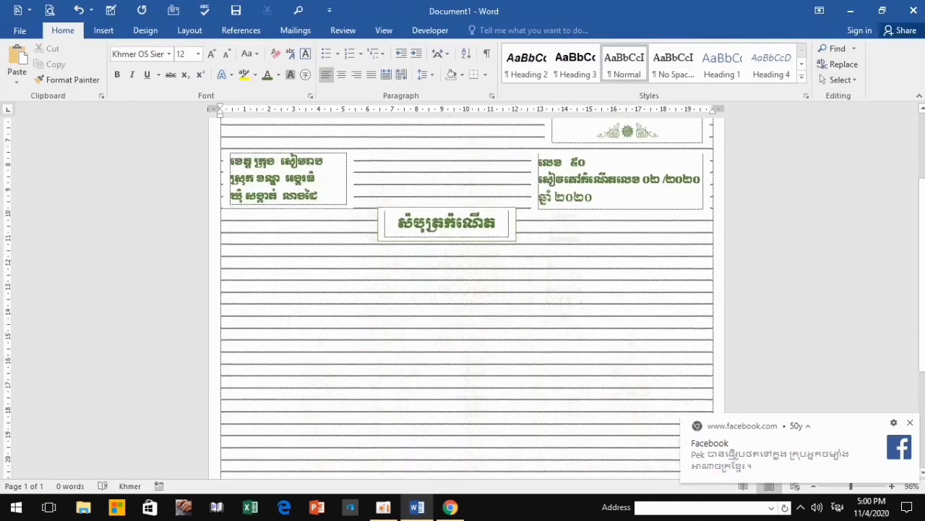
scroll(291, 243, "up", 5)
scroll(291, 244, "down", 3)
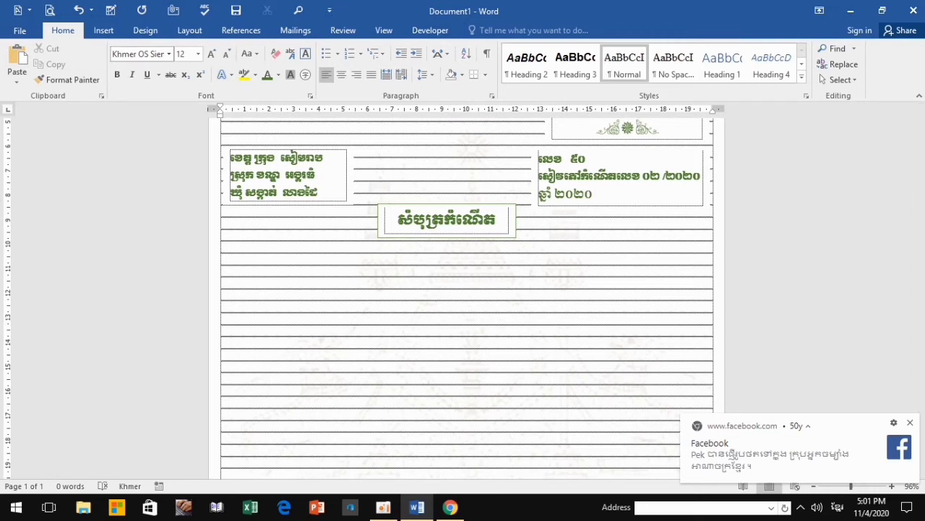
Insert a 2-column, 8-row table below the title, dragging the column border left to narrow the first column.
left_click(103, 30)
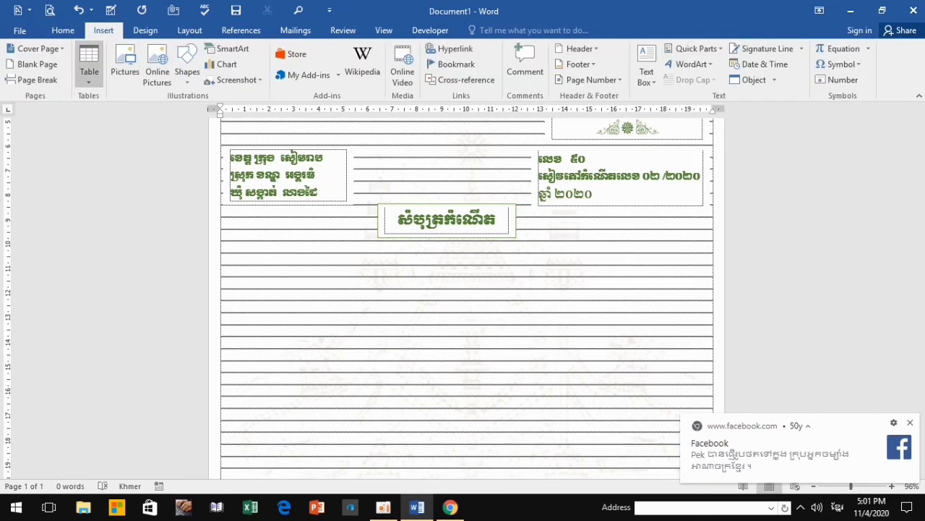
left_click(89, 68)
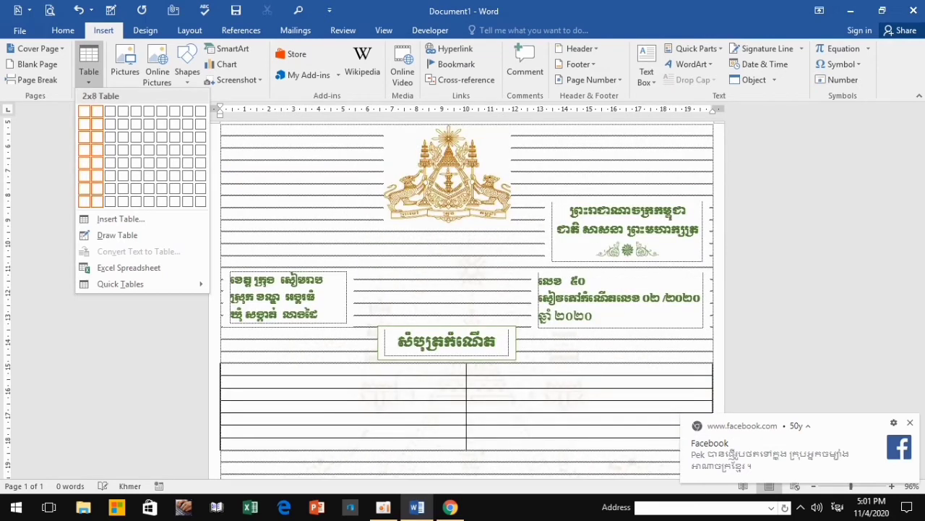
left_click(97, 201)
scroll(462, 289, "up", 1)
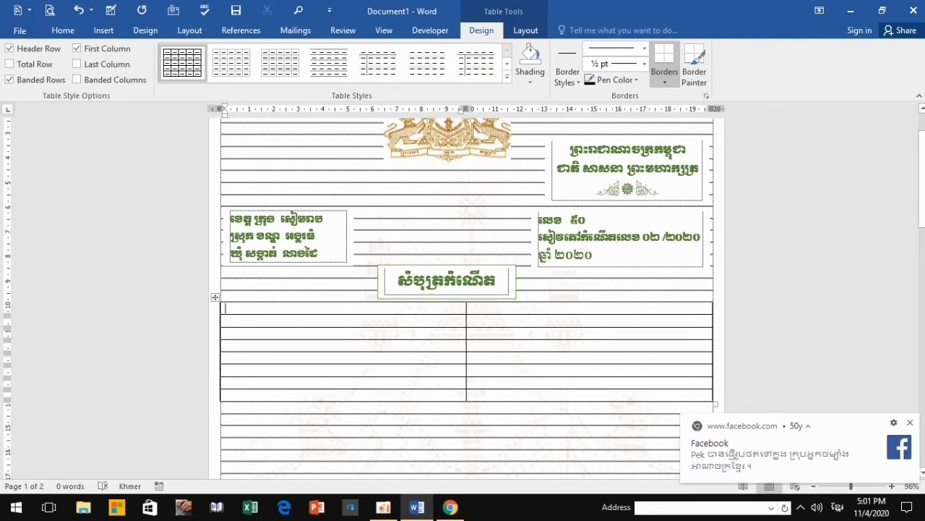
left_click_drag(466, 348, 392, 347)
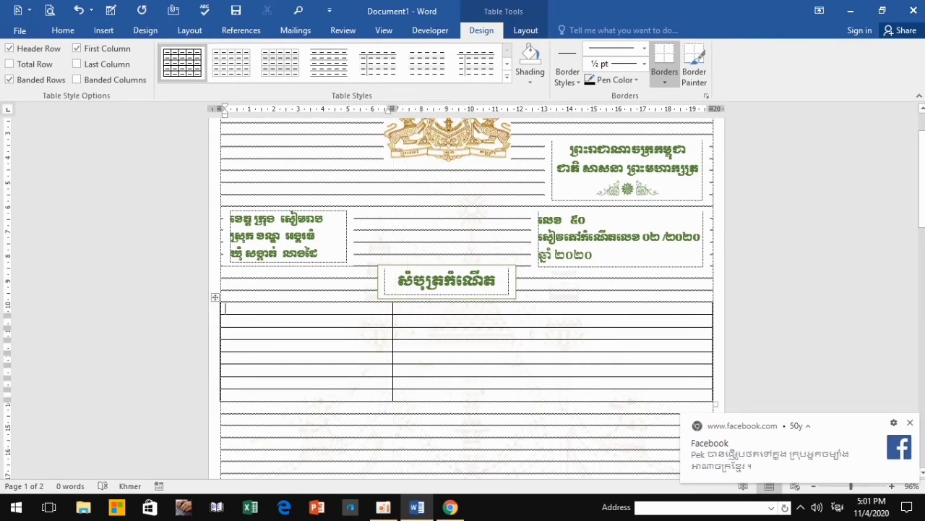
key("Up")
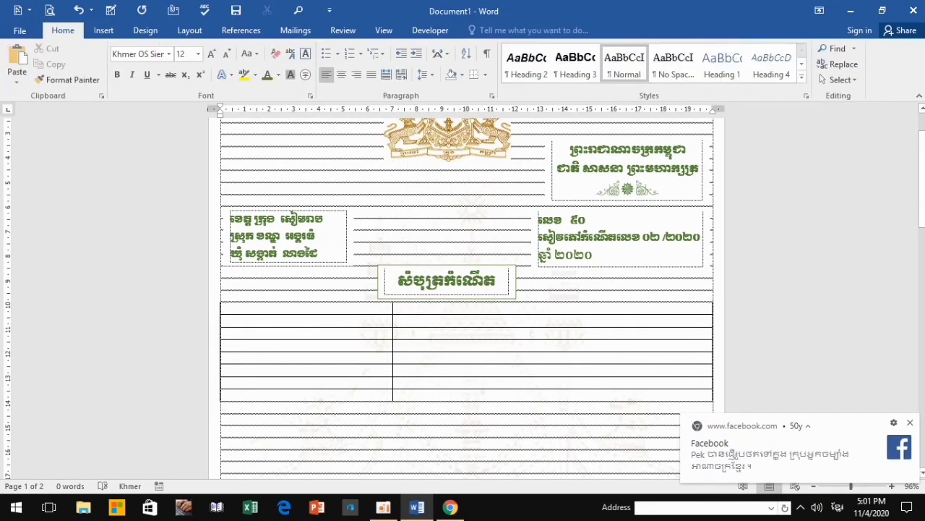
key("Return")
left_click(484, 281)
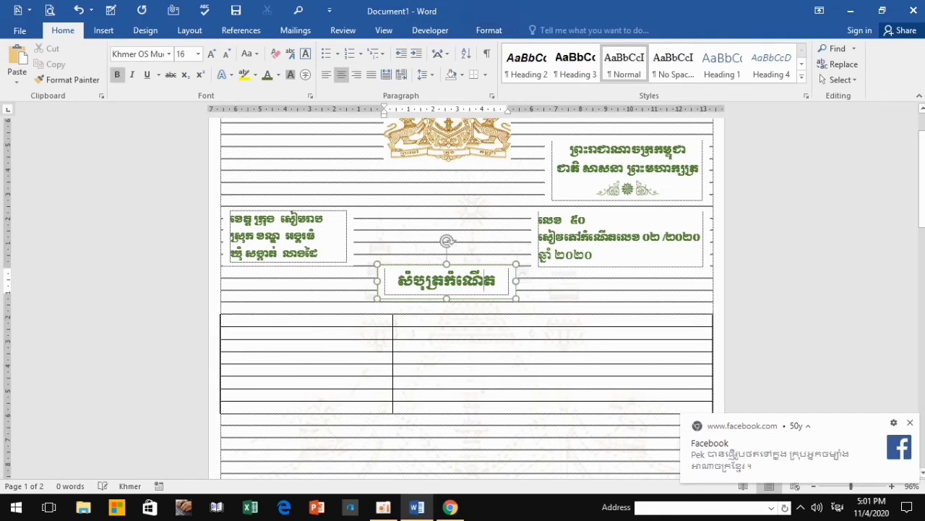
key("ctrl+z")
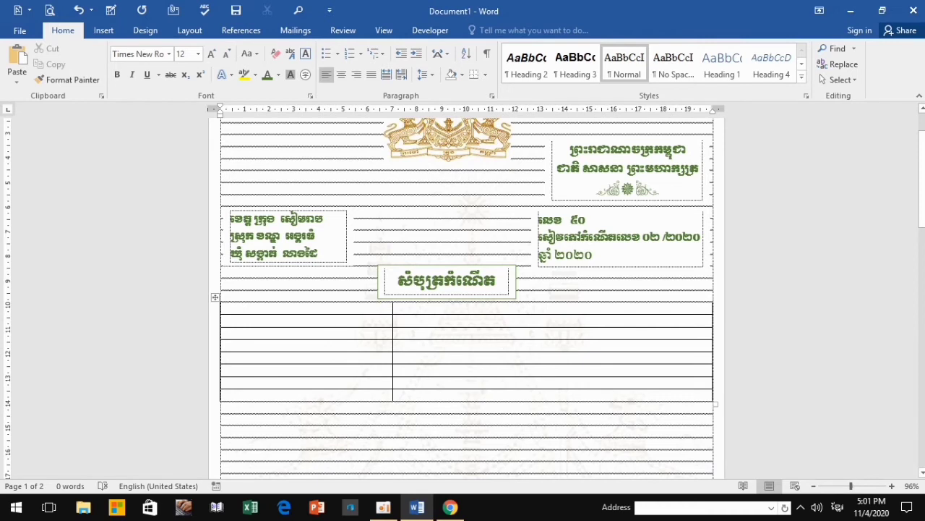
key("ctrl+z")
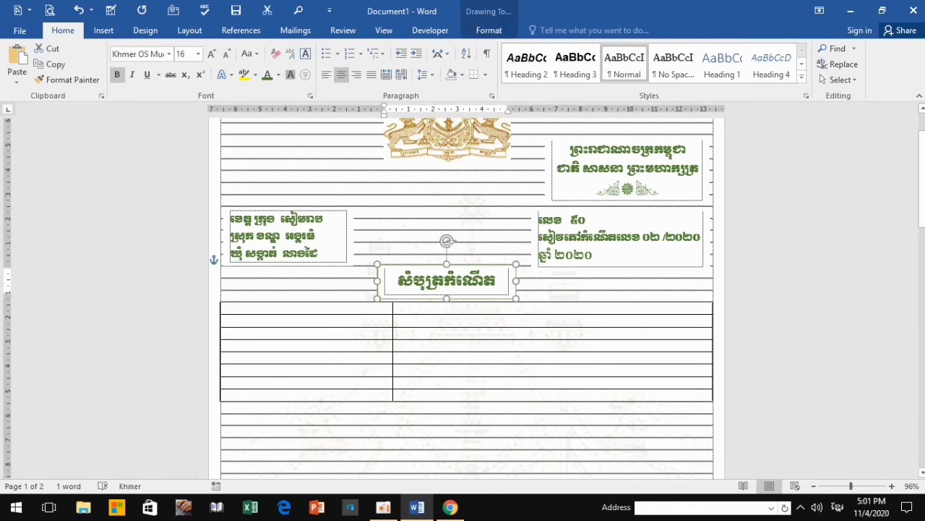
key("ctrl+z")
key("ctrl+z")
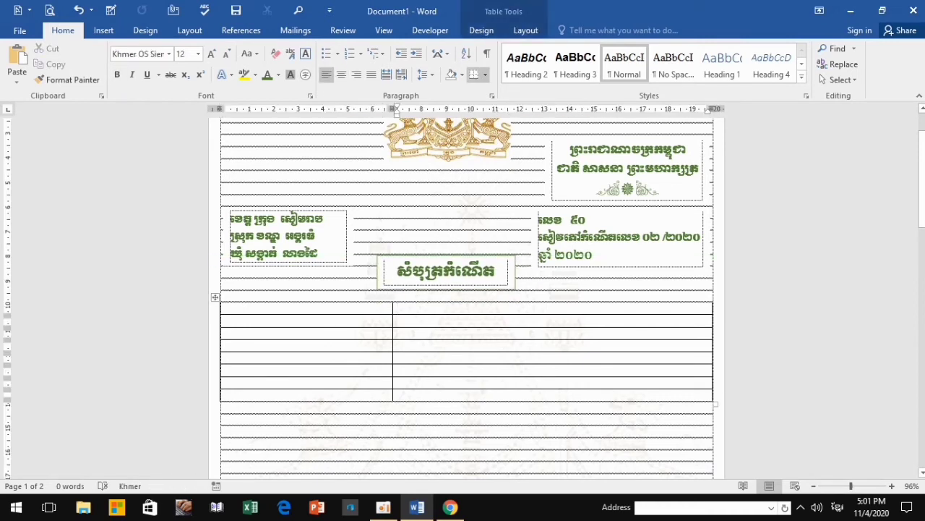
key("ctrl+z")
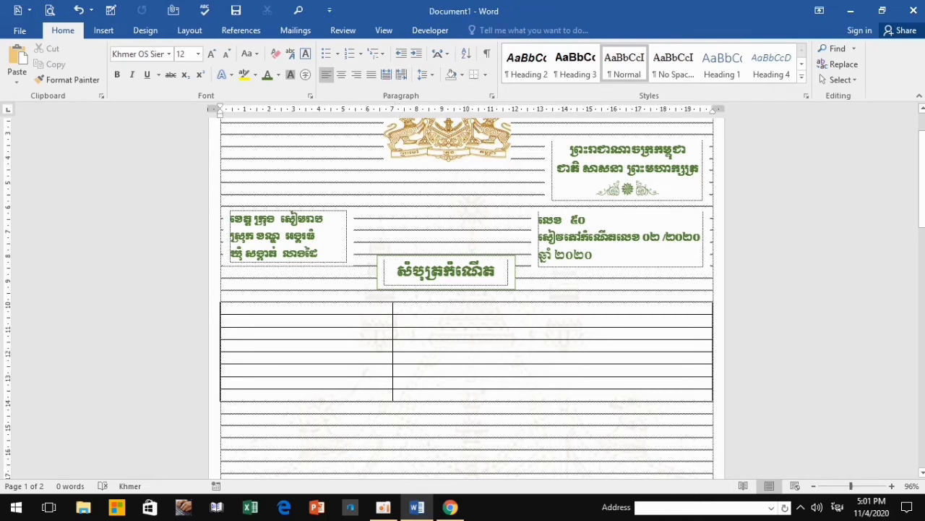
key("ctrl+z")
key("ctrl+z")
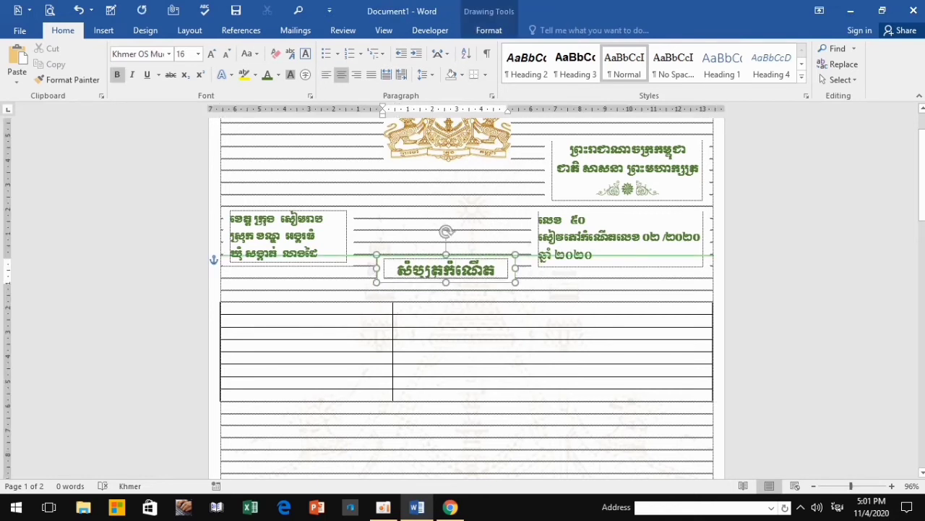
key("ctrl+z")
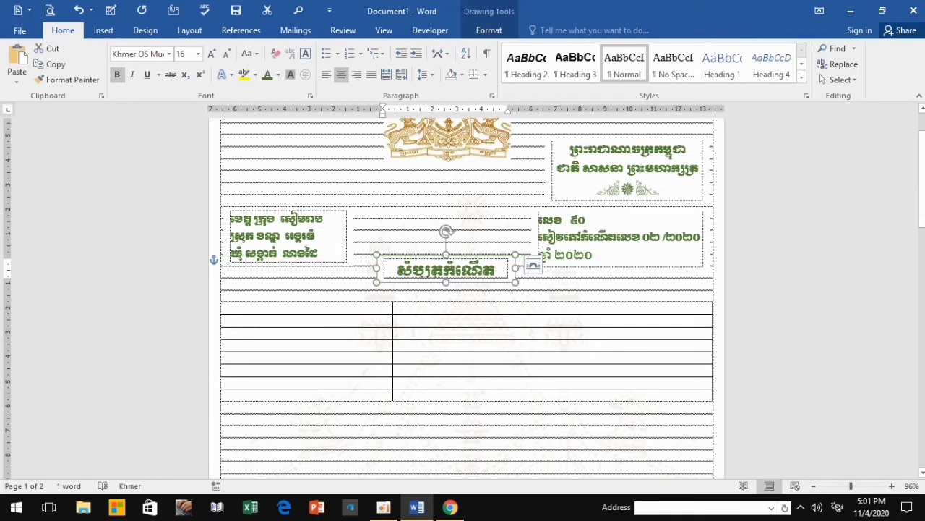
key("ctrl+z")
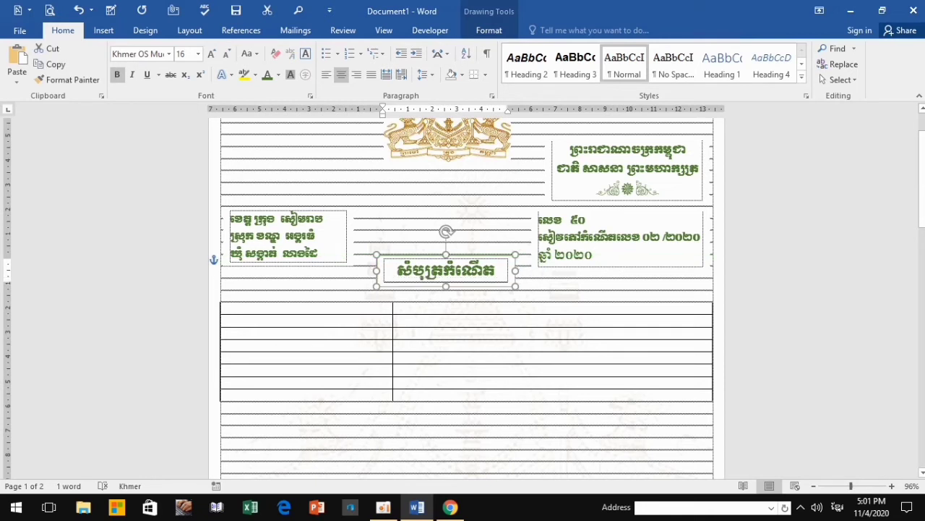
key("Down")
key("Down")
key("Down")
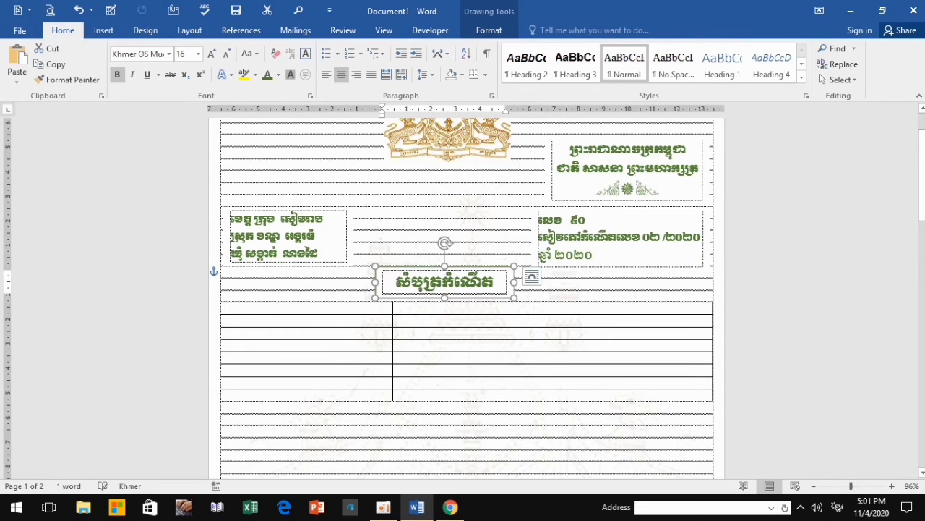
left_click(225, 308)
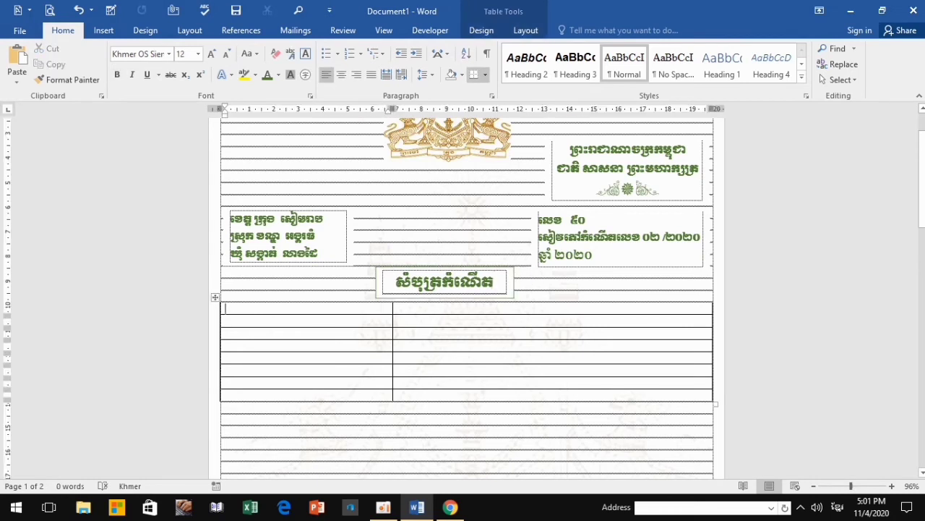
Enter 'នាមត្រកូន' in the first left cell and 'នាមខ្លួនទារក' in the cell below.
type("នា")
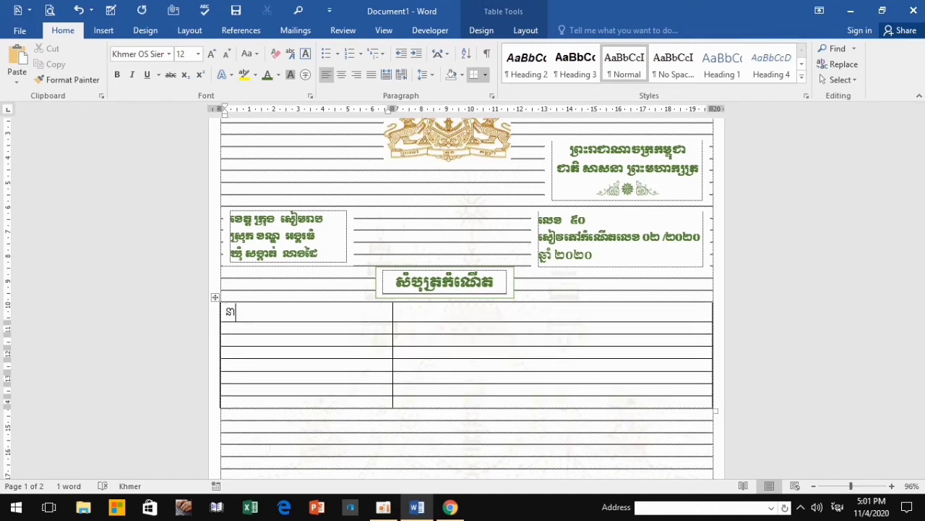
type("ម")
type("ត្រ")
type("កូ")
type("ន")
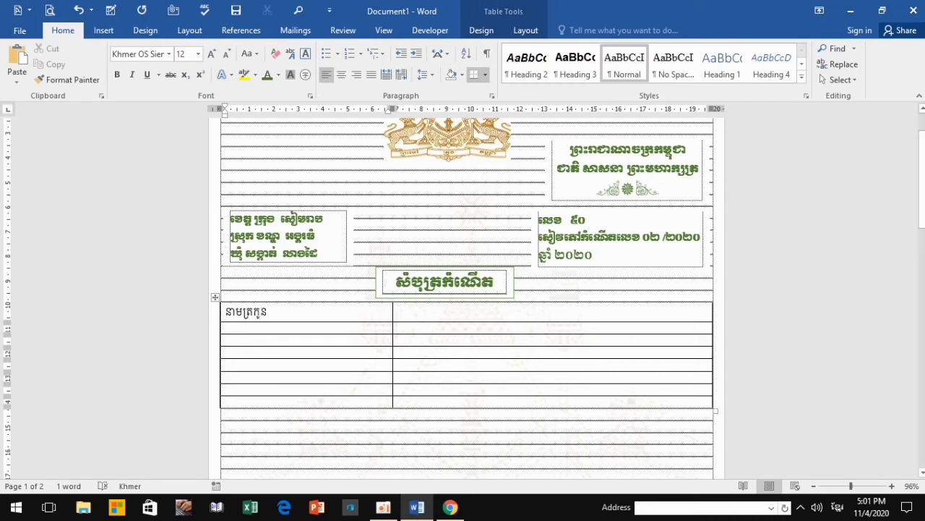
key("Down")
type("ន")
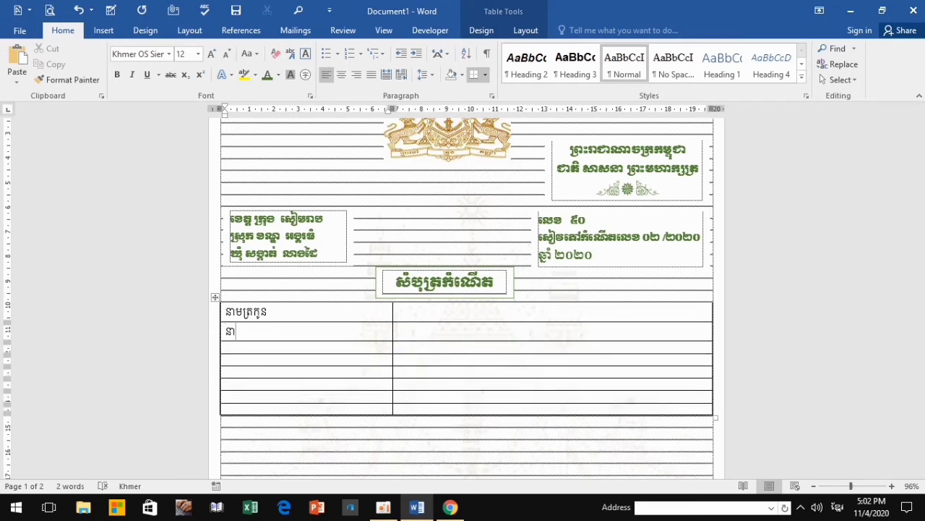
type("ាមខ្ល")
type("ួនទ")
type("ារក")
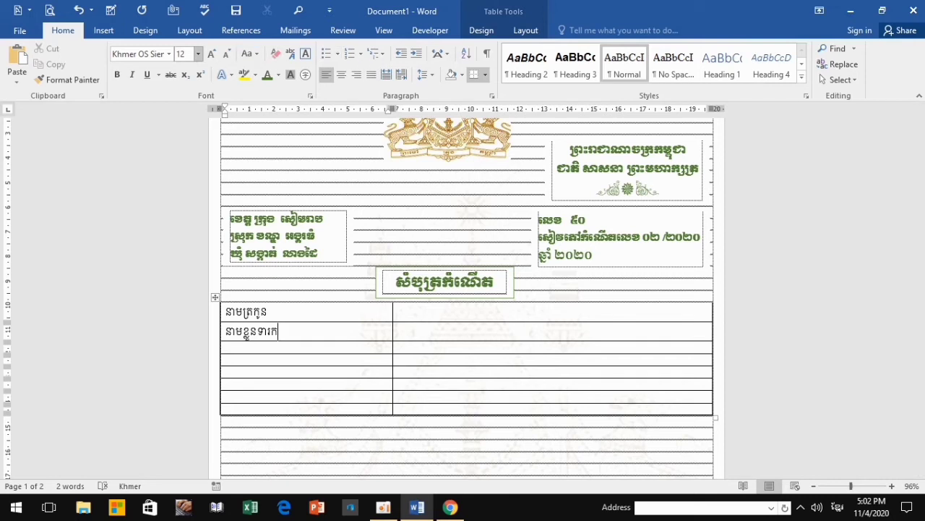
Draw a narrow right column across rows 1–2 and erase its divider to make one merged cell.
left_click(525, 30)
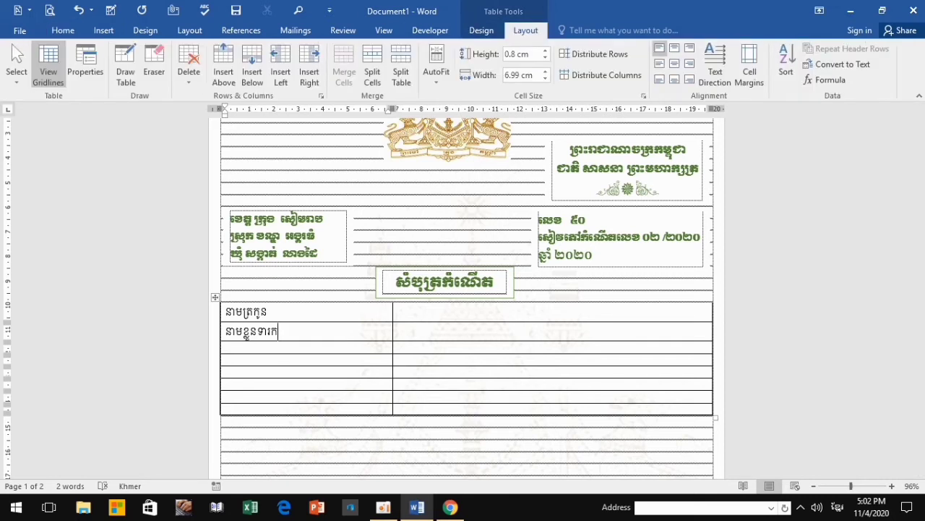
left_click(125, 71)
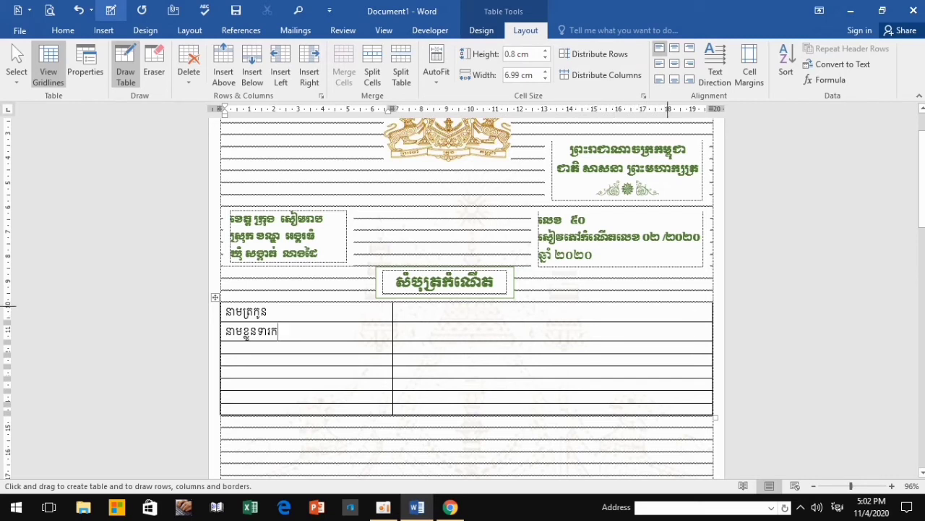
left_click_drag(668, 300, 666, 340)
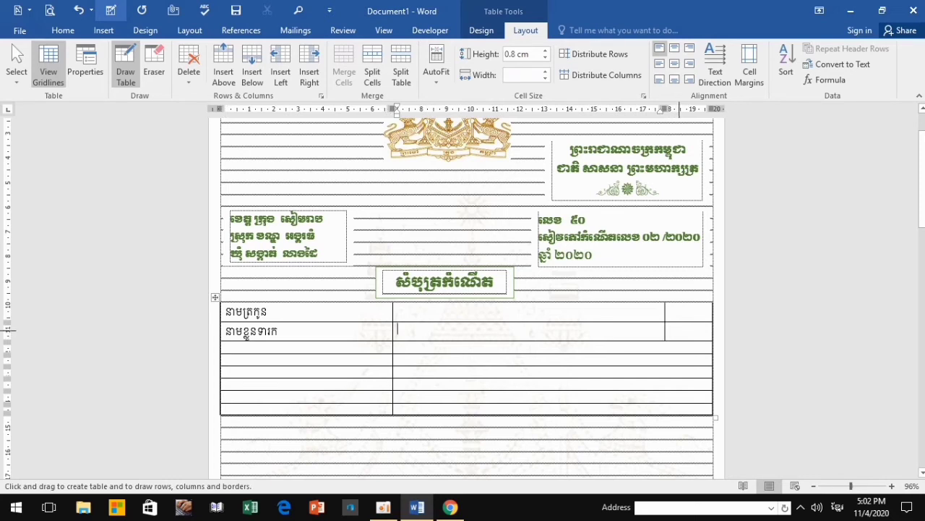
key("shift")
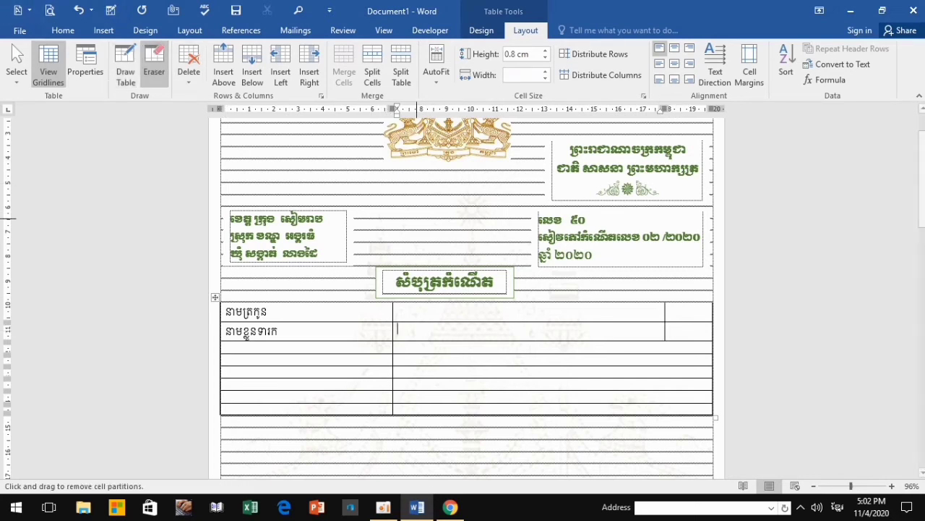
left_click(690, 321)
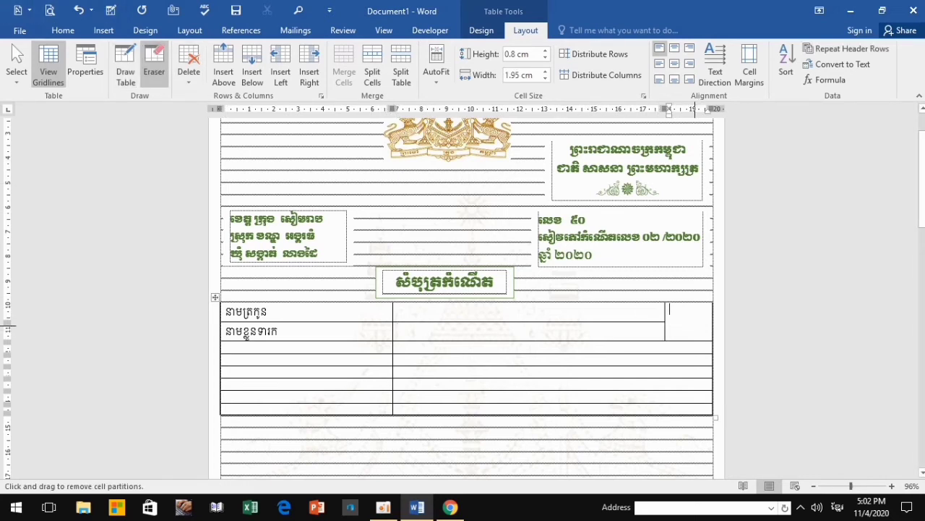
Type the Khmer 'sex' label in the merged cell and centre it.
type("កគេទ")
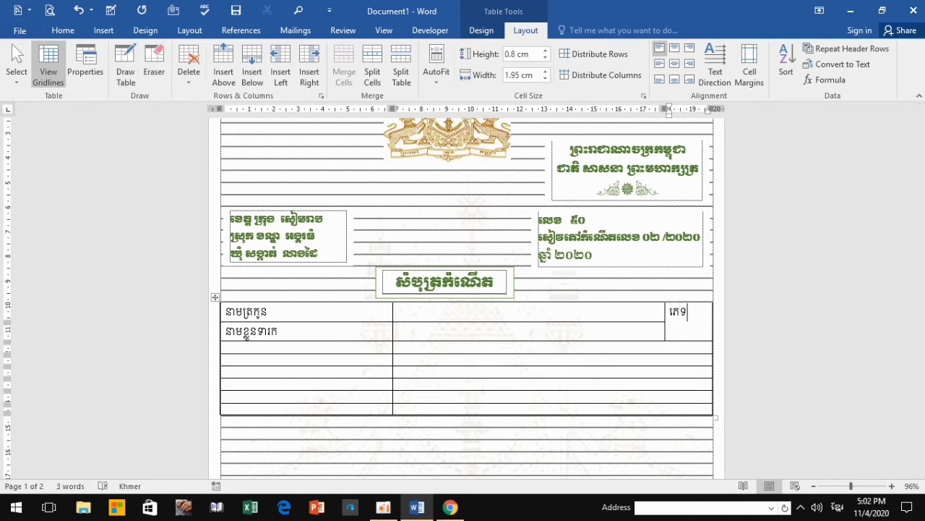
left_click(62, 30)
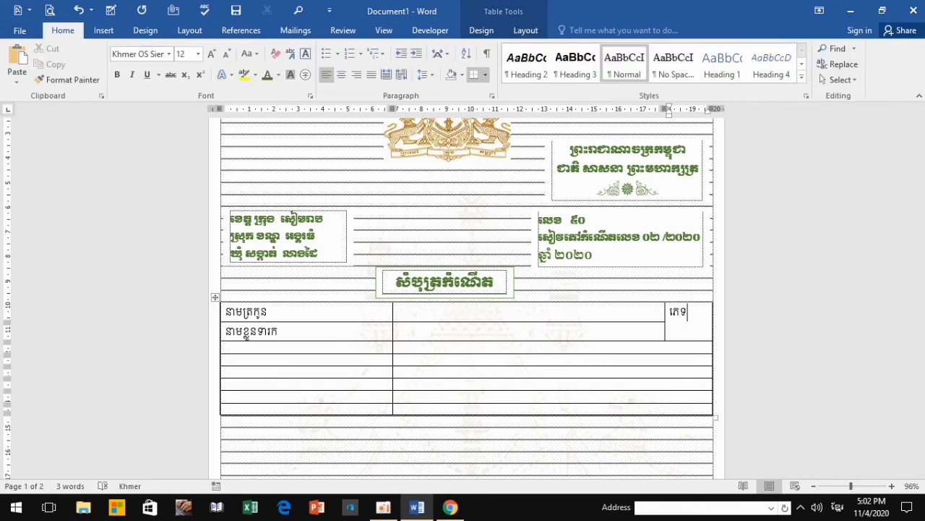
left_click(341, 75)
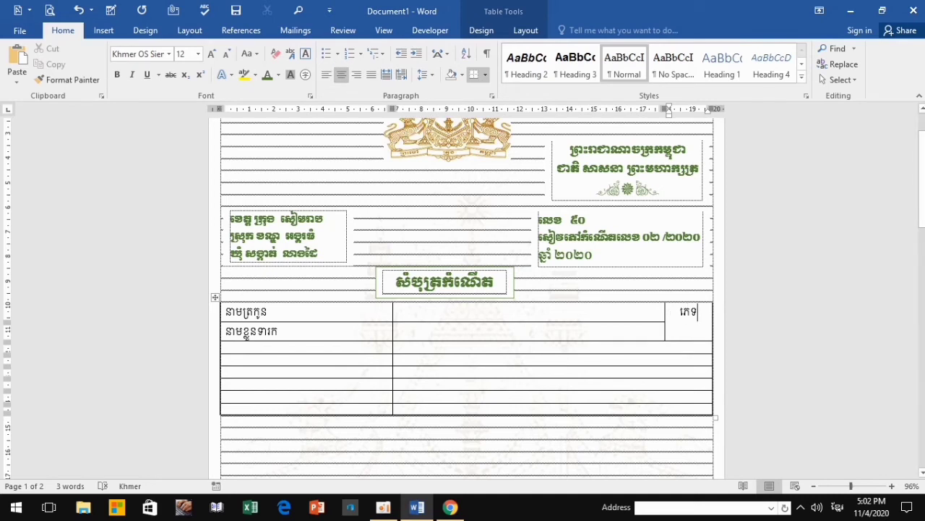
left_click(225, 347)
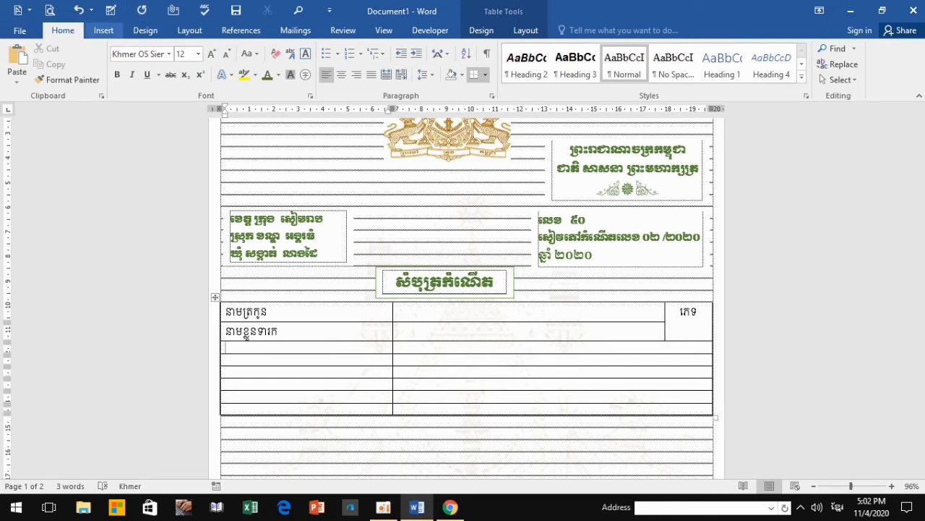
Split and merge the lower left cells into one labelled ជាអក្សរឡាតាំង, widened to fit one line.
left_click(525, 30)
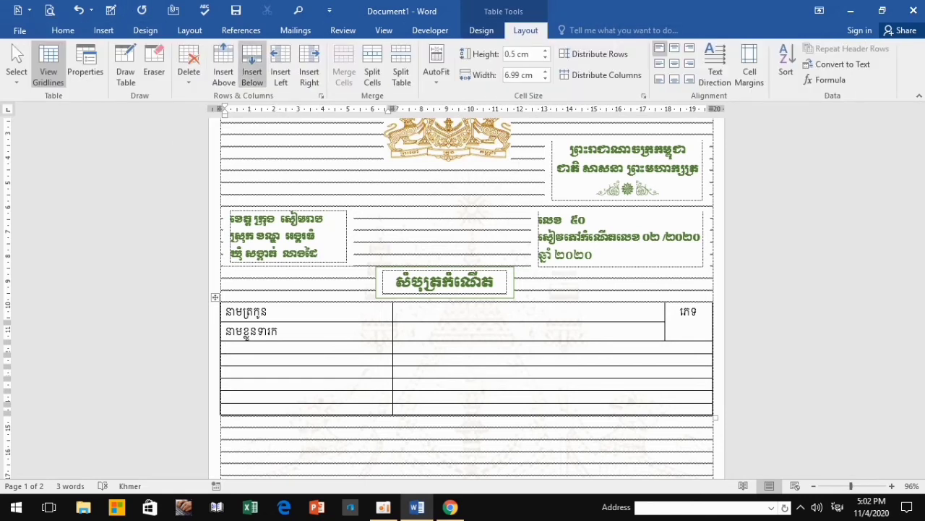
left_click(125, 66)
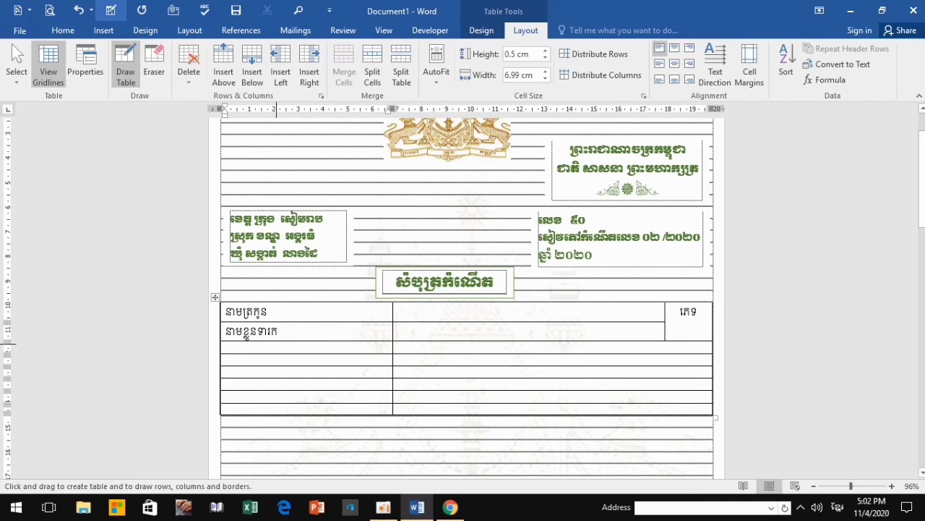
mouse_move(292, 342)
left_mouse_down()
mouse_move(292, 370)
mouse_move(293, 360)
left_mouse_up()
left_click(154, 66)
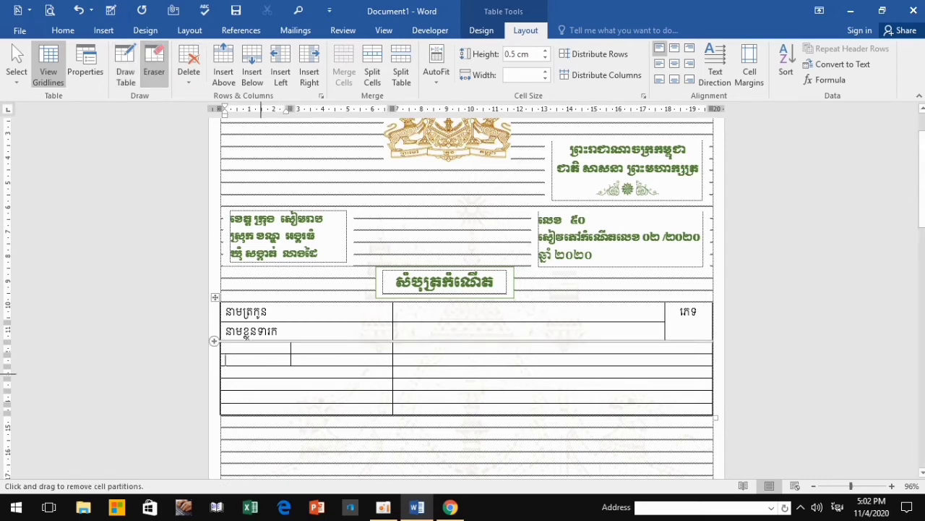
left_click(259, 353)
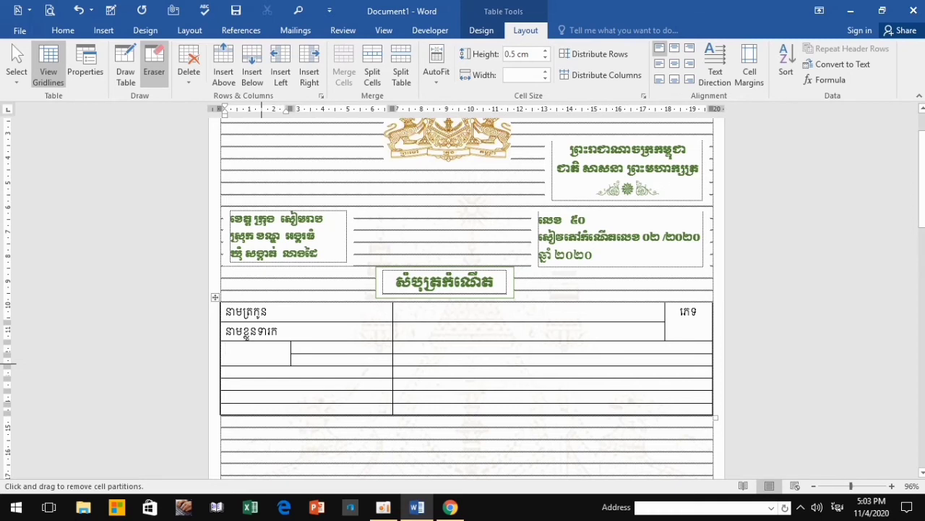
type("ជាអ")
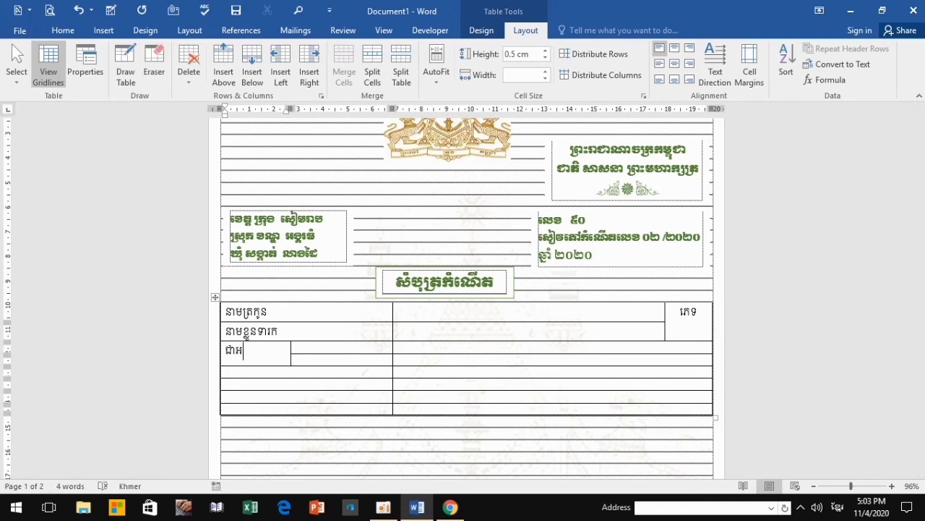
type("ក្ស")
type("រឡ")
type("ាតា")
type("ំង")
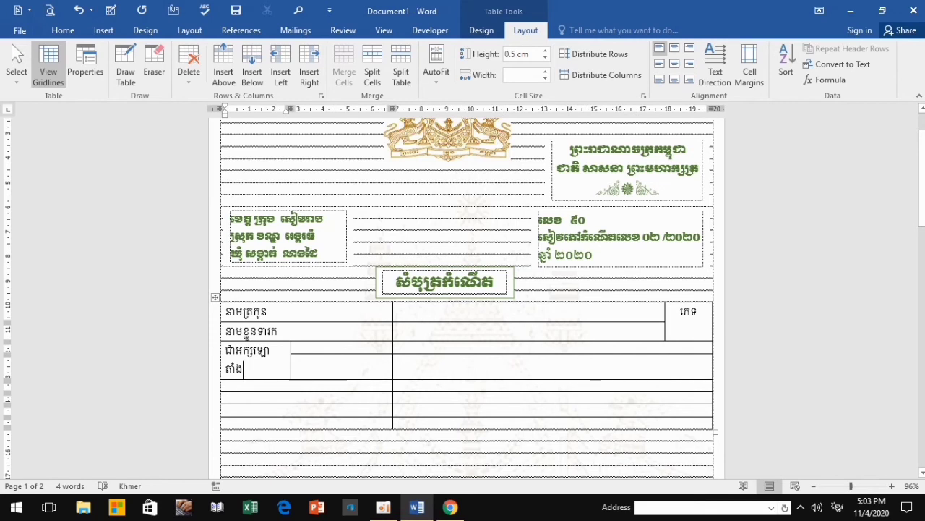
left_click_drag(290, 359, 306, 359)
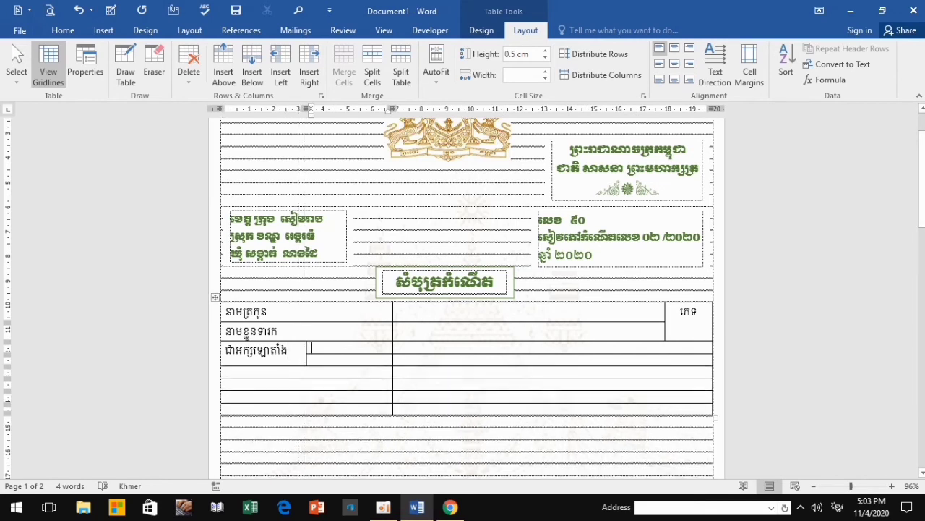
Add the surname and baby's given-name sub-labels beside it, then label the next row សញ្ជាតិ.
left_click(312, 350)
type("នា")
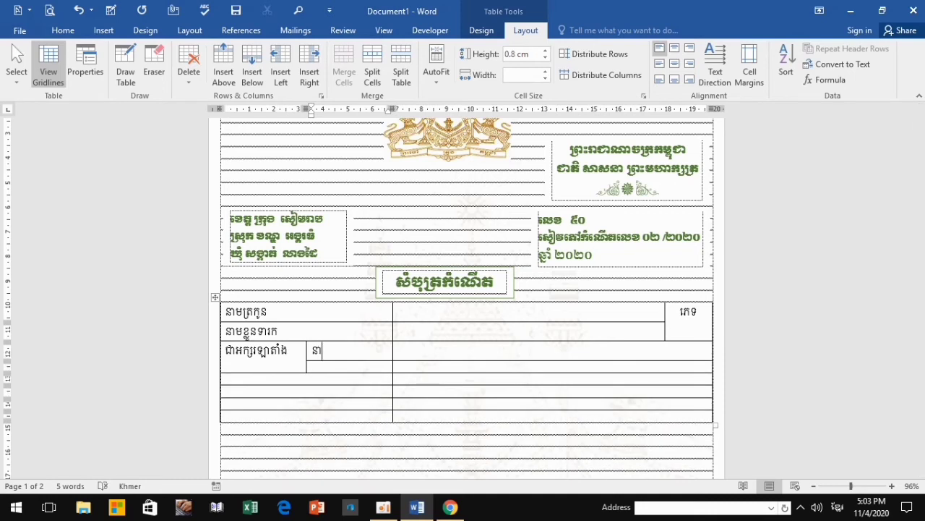
type("ម")
type("ត្រ")
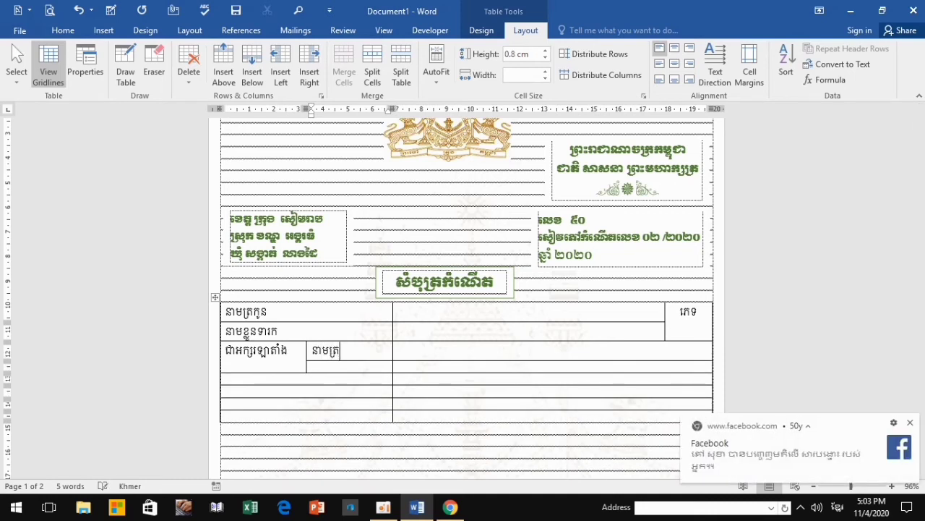
type("ក")
type("ូល")
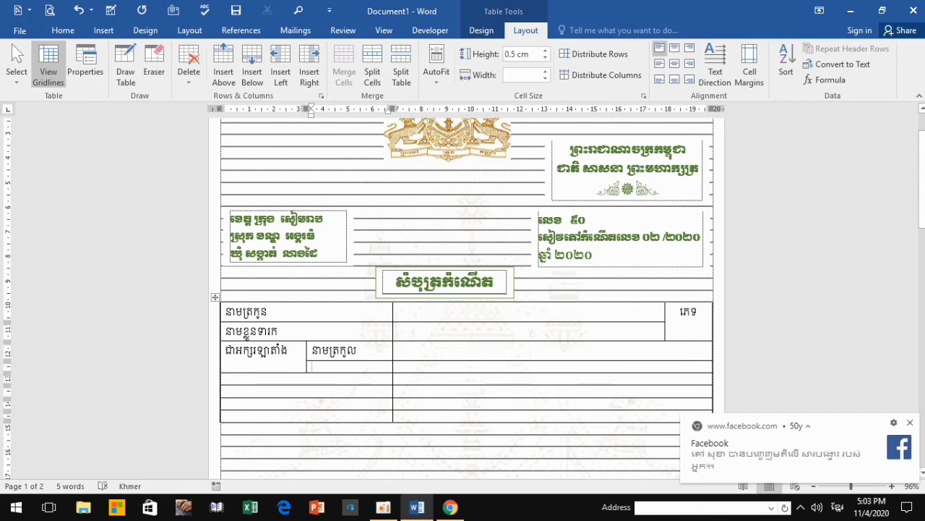
type("នាមទារ")
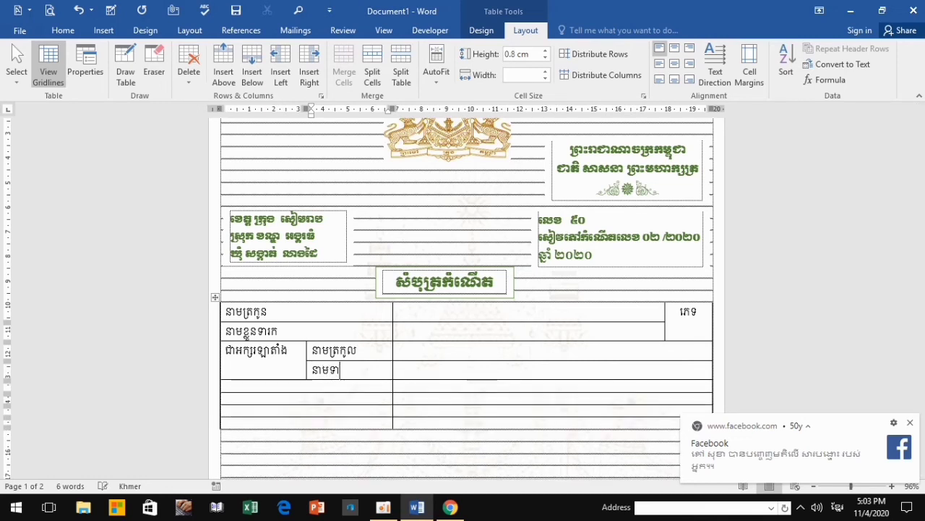
key("BackSpace")
key("BackSpace")
key("BackSpace")
type("ខ")
type("្លួន")
type("ទា")
type("រក")
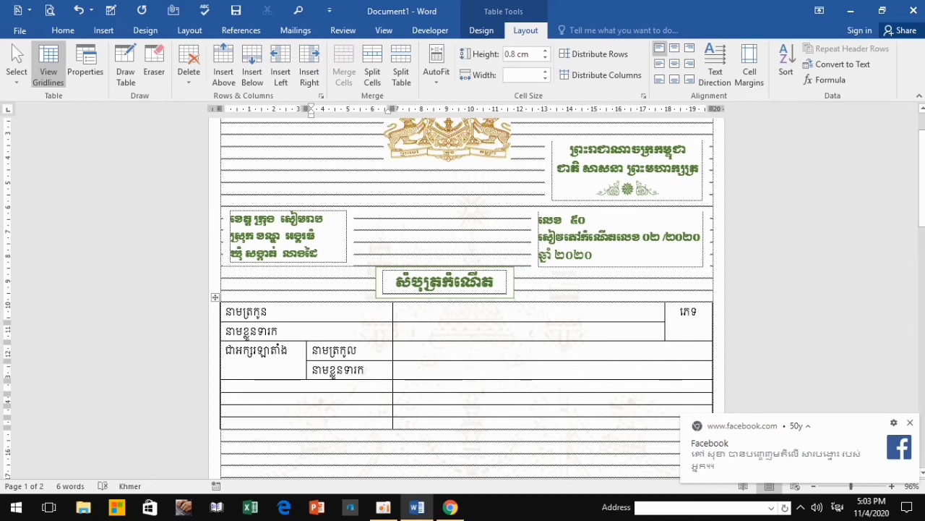
left_click(225, 386)
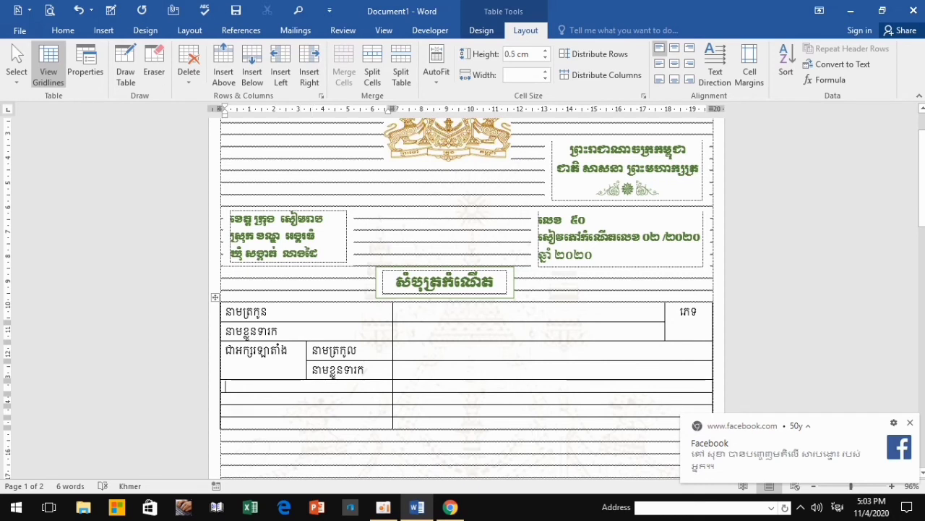
type("ស")
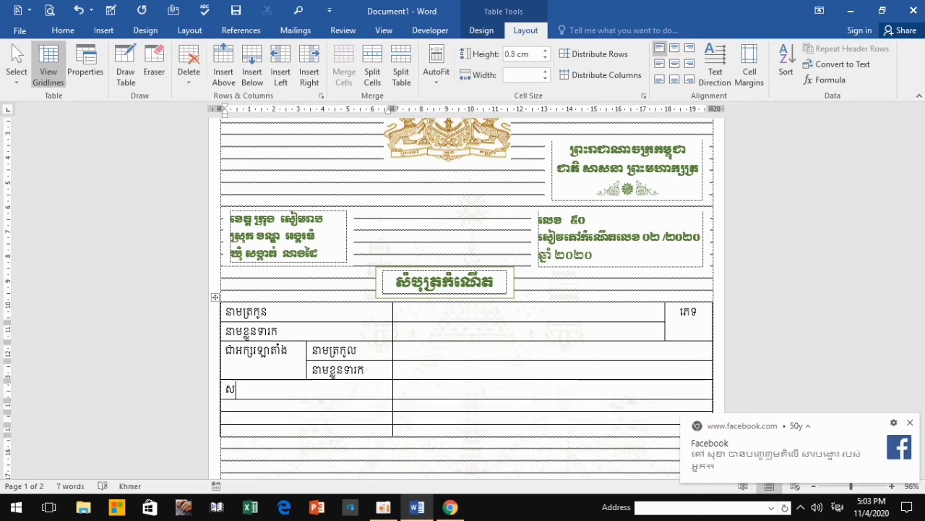
type("ញ្")
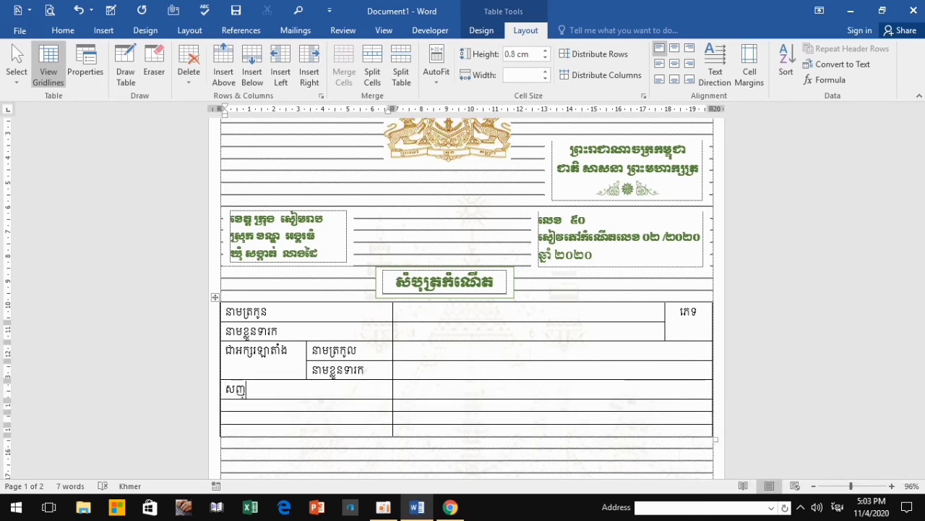
type("ជាតិ")
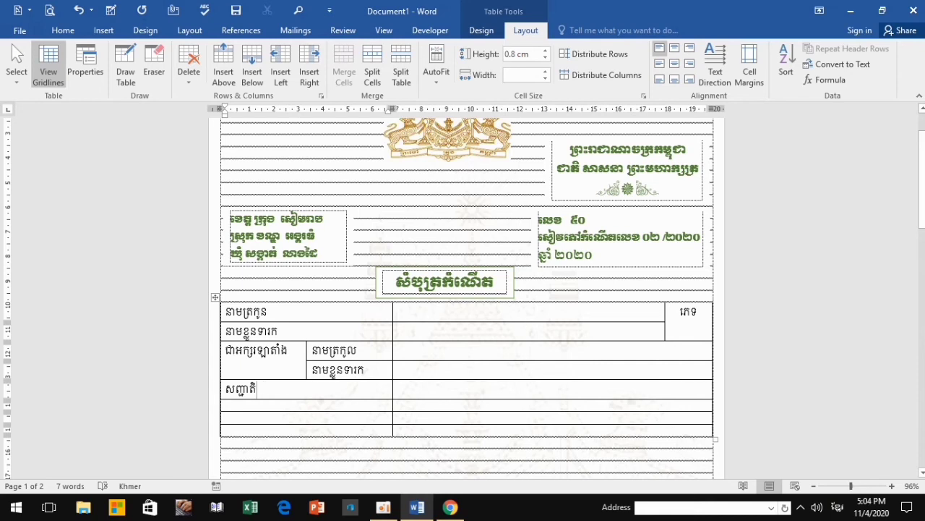
Nudge the title box slightly to the right.
left_click_drag(377, 282, 389, 282)
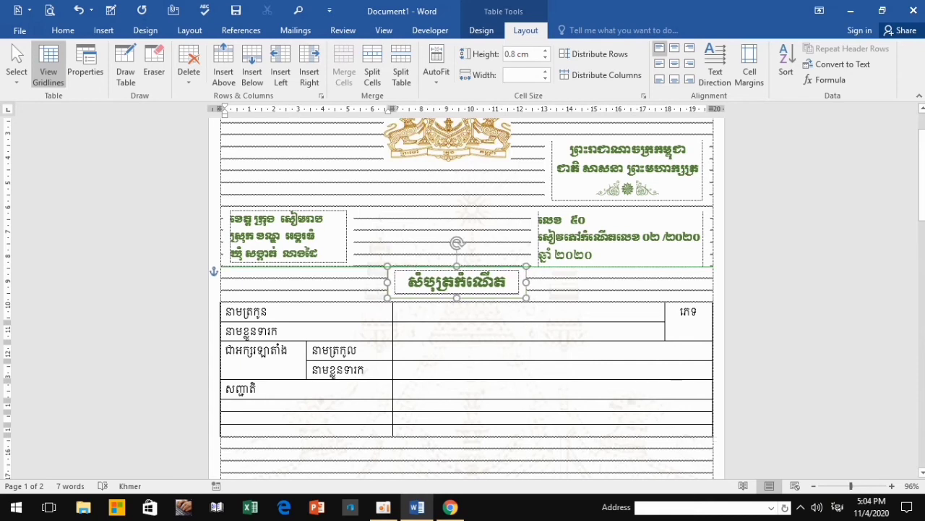
left_click(402, 350)
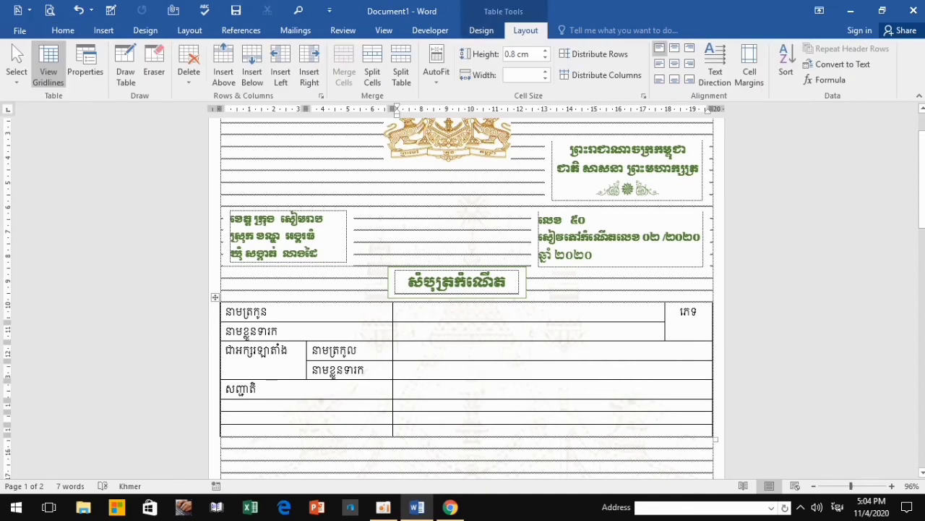
scroll(463, 289, "down", 5)
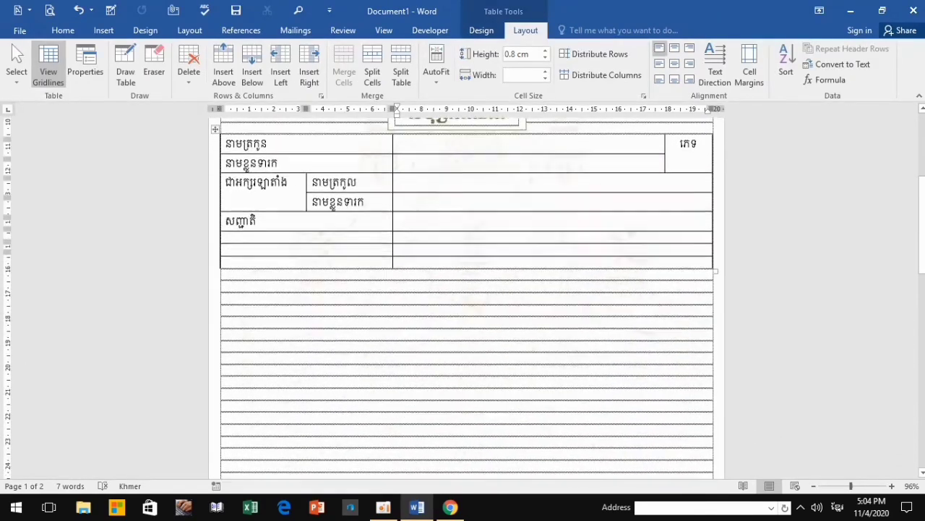
scroll(462, 289, "up", 4)
scroll(462, 289, "up", 2)
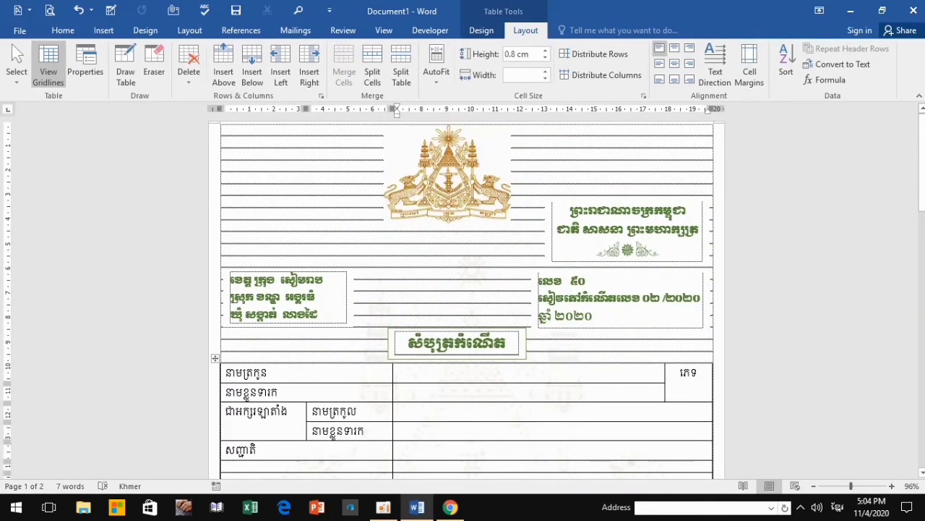
Shrink the emblem's height and width, then shift it slightly right.
left_click(447, 174)
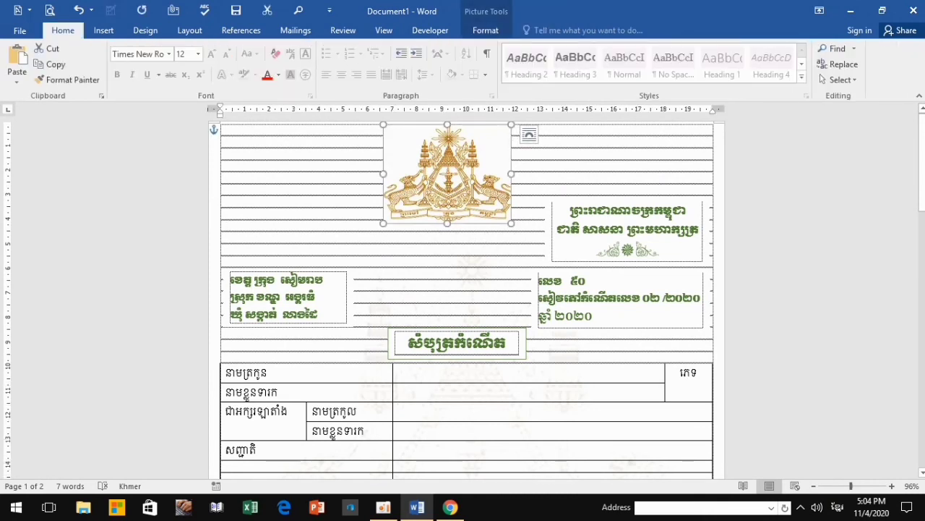
left_click_drag(448, 224, 448, 195)
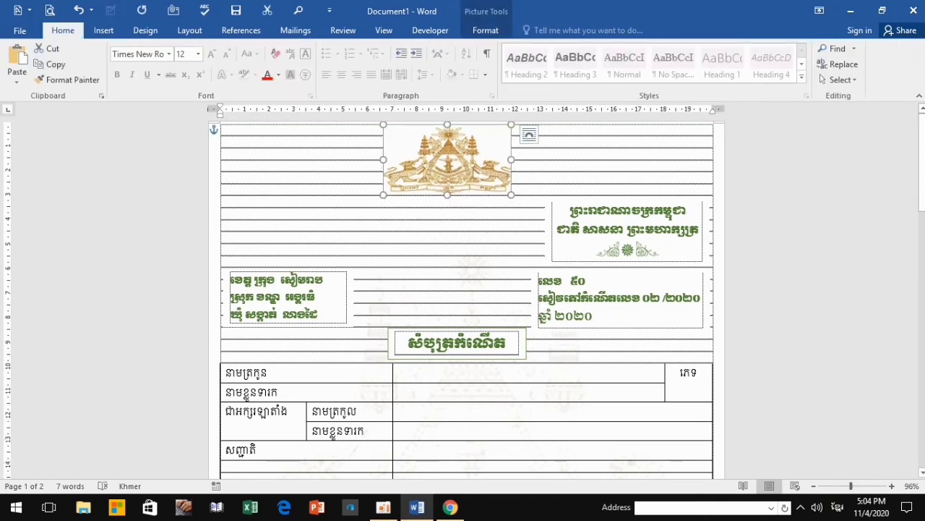
left_click_drag(511, 159, 493, 159)
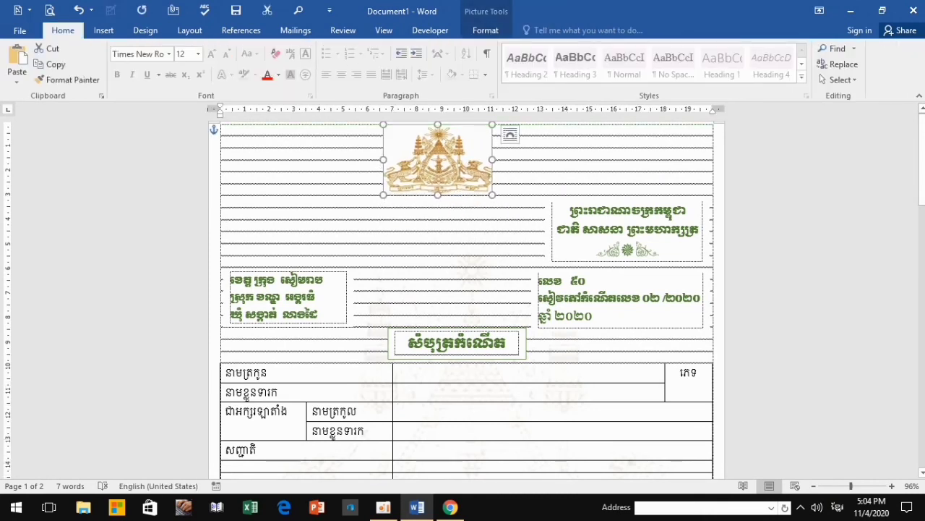
left_click_drag(384, 159, 410, 159)
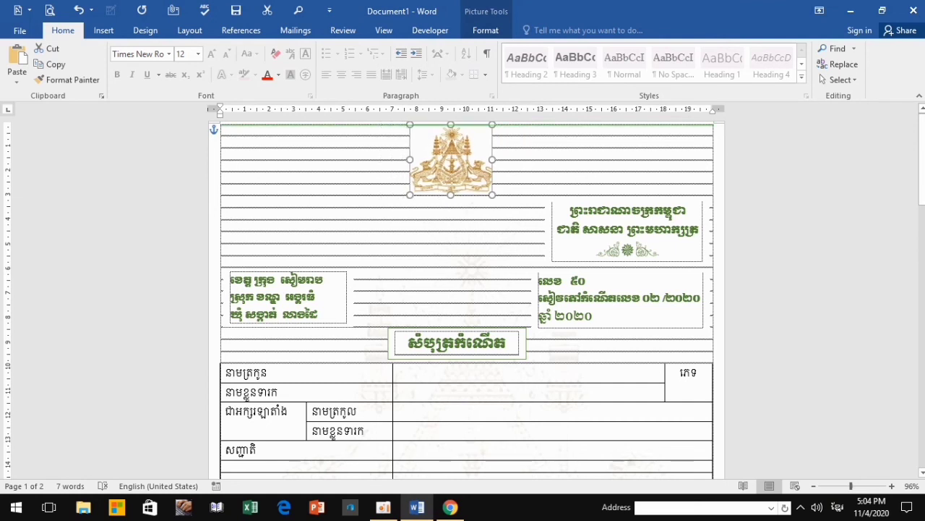
left_click_drag(450, 195, 450, 210)
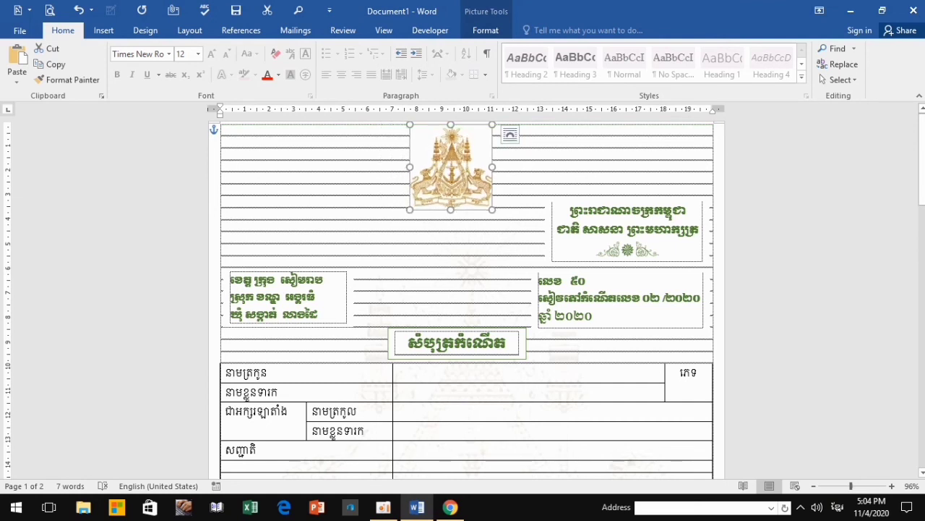
left_click(627, 230)
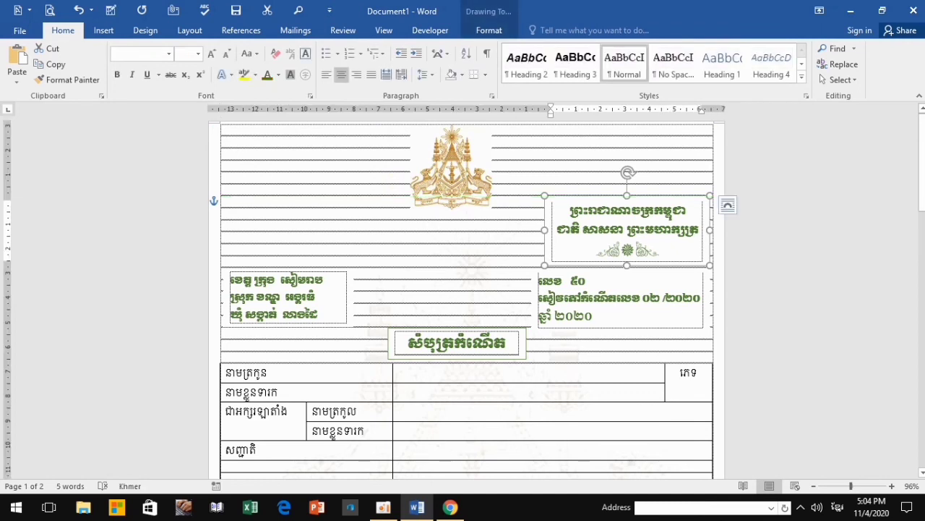
left_click_drag(451, 166, 460, 164)
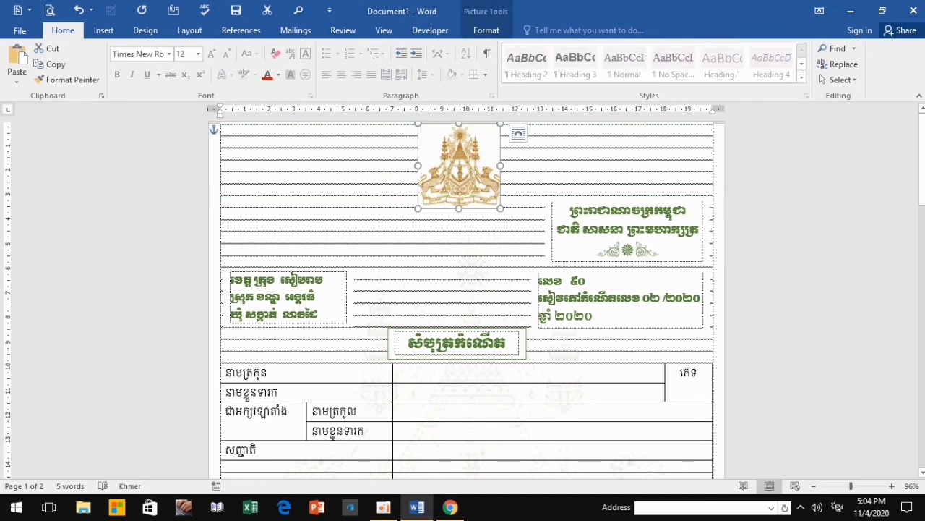
Move the top-right heading, document-number and left location text boxes upward.
left_click(627, 230)
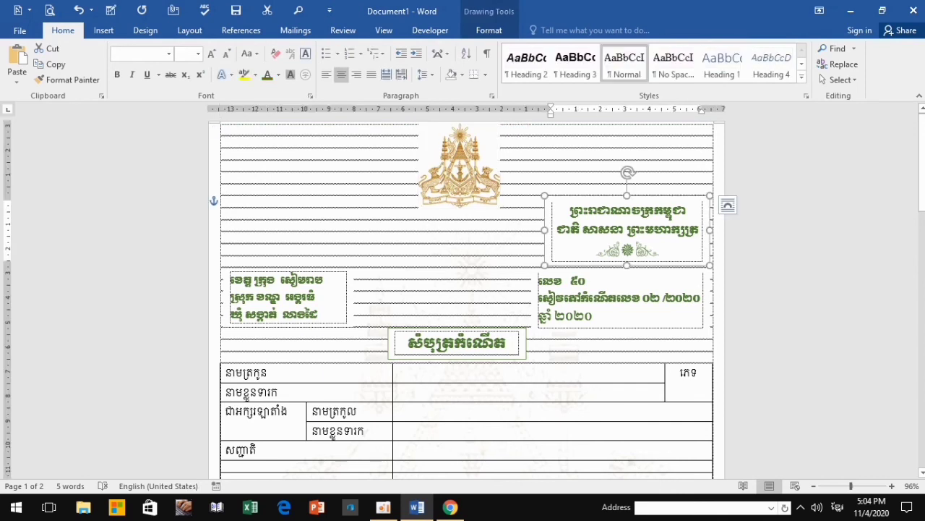
left_click_drag(627, 230, 625, 217)
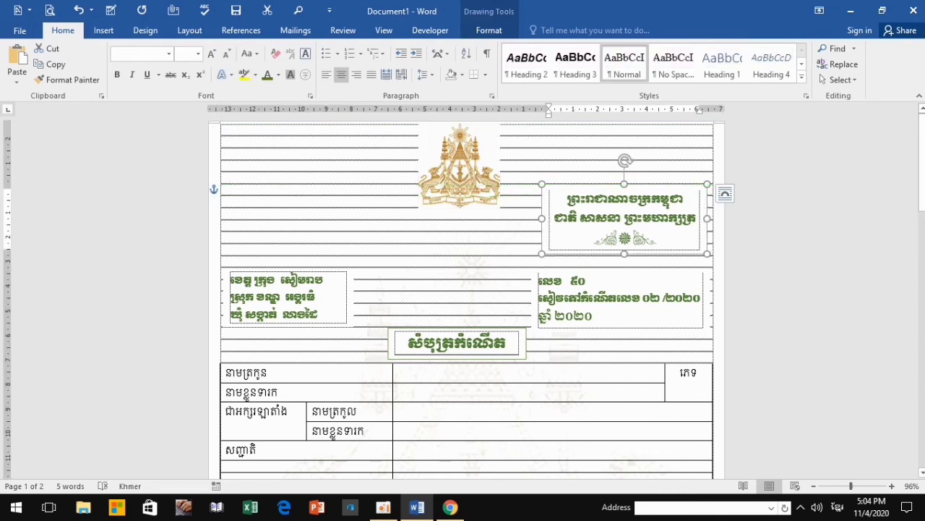
key("Tab")
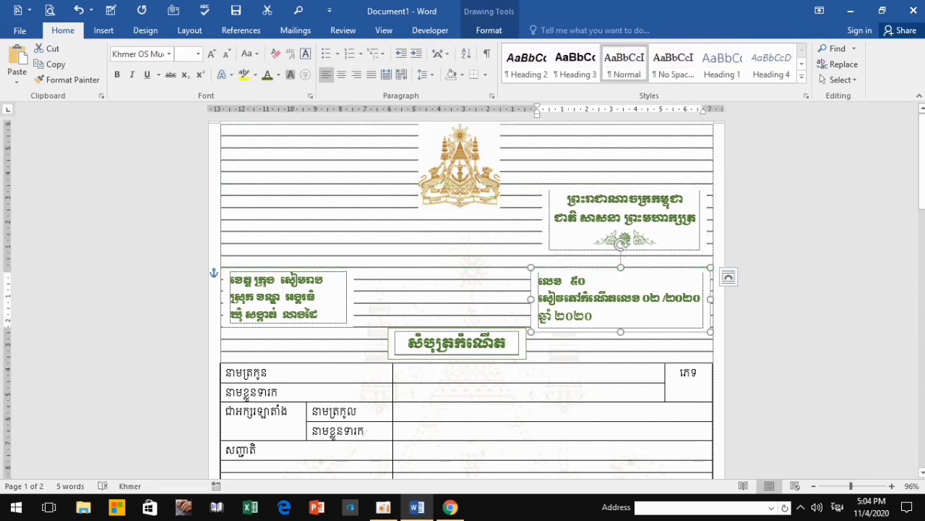
left_click_drag(622, 244, 622, 234)
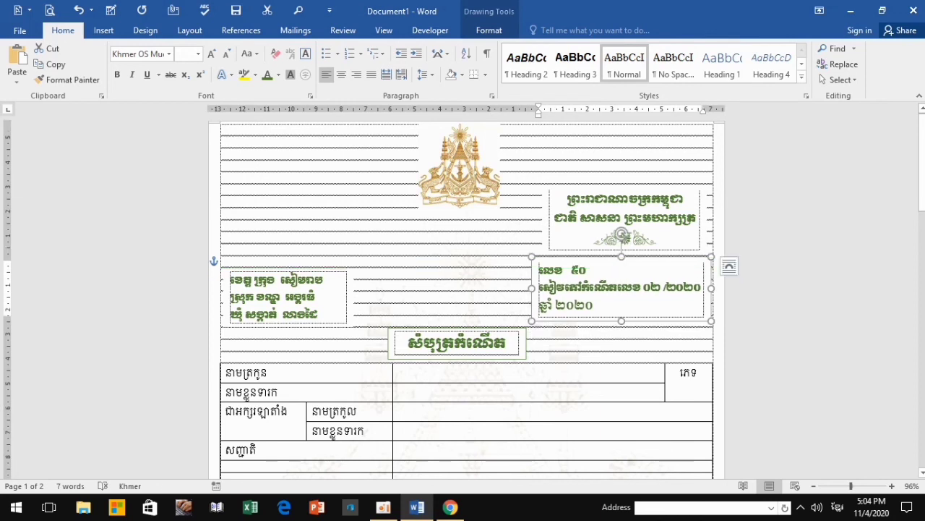
left_click_drag(291, 275, 294, 263)
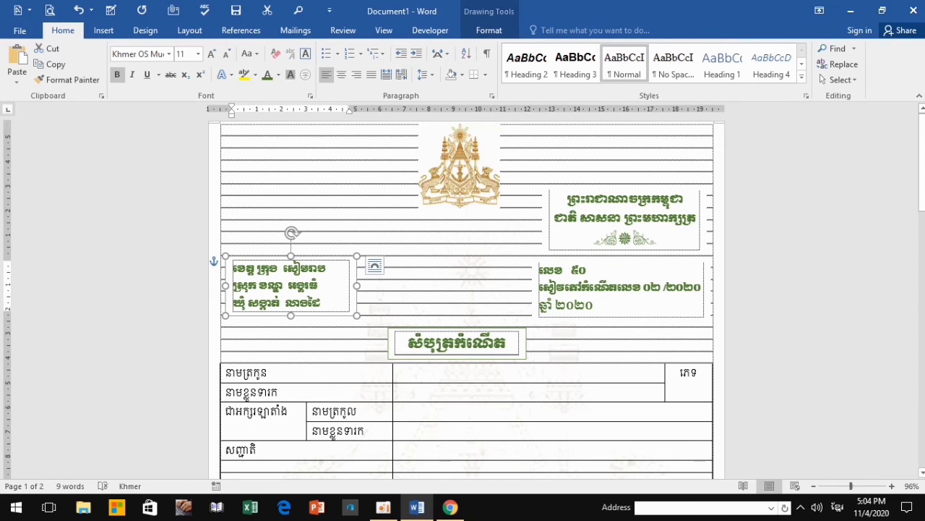
left_click(368, 460)
Move the title box up and delete the empty line above the table.
left_click_drag(434, 344, 436, 333)
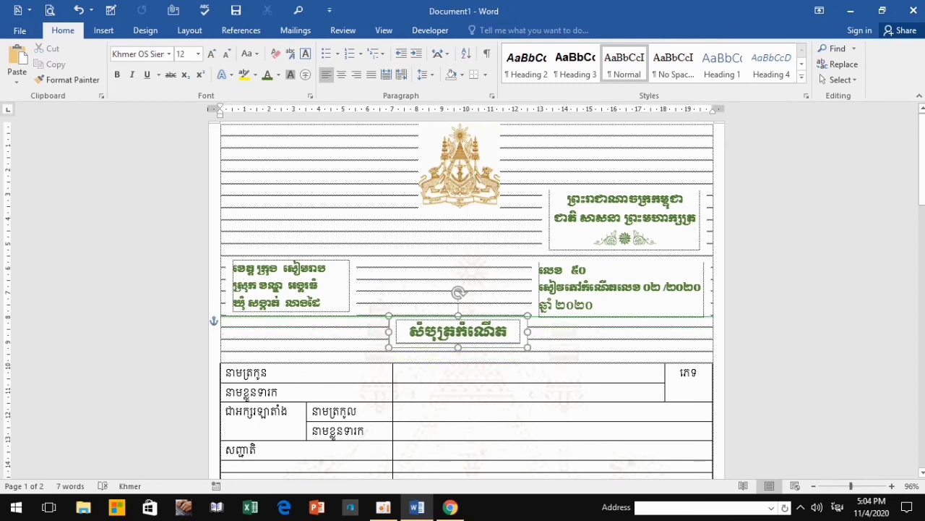
left_click(394, 365)
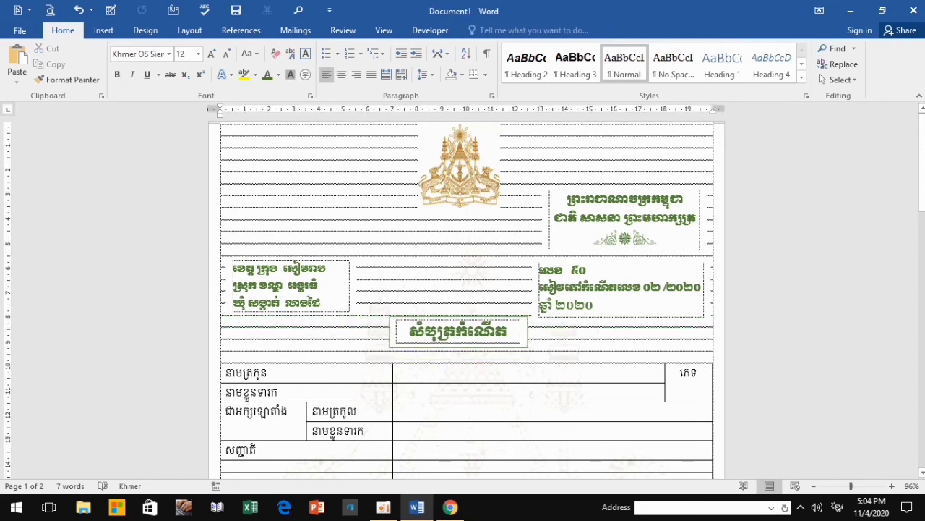
key("BackSpace")
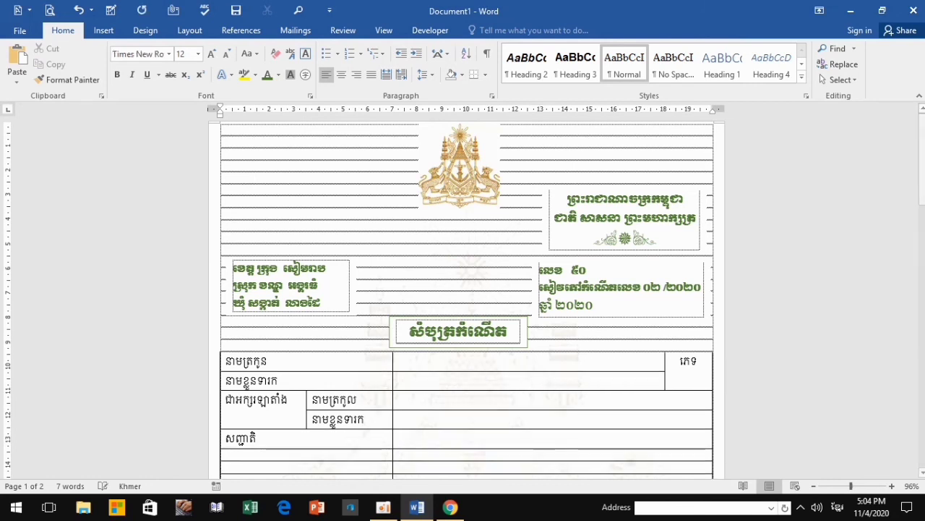
left_click(528, 361)
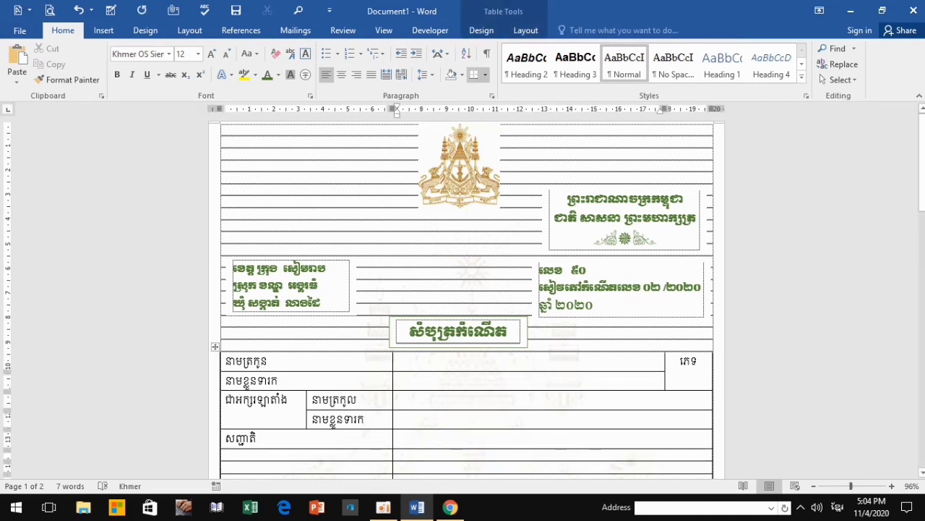
left_click(398, 379)
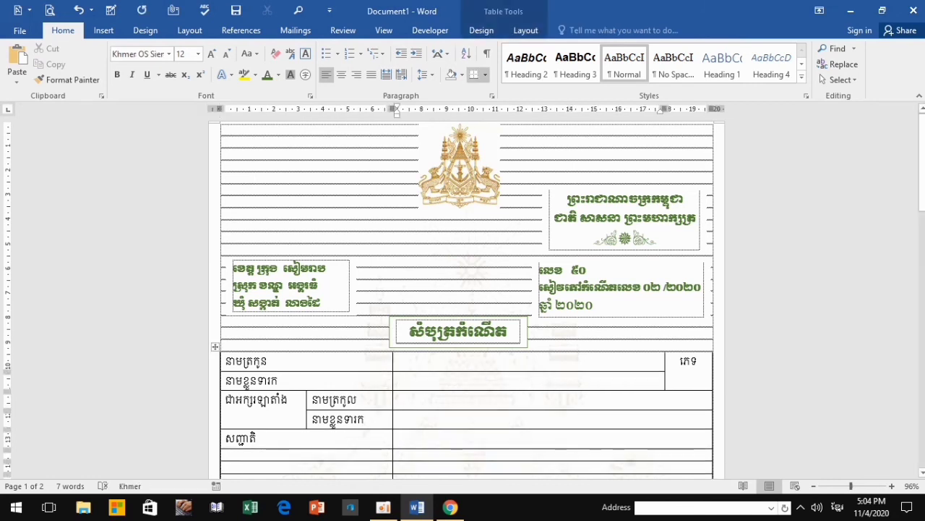